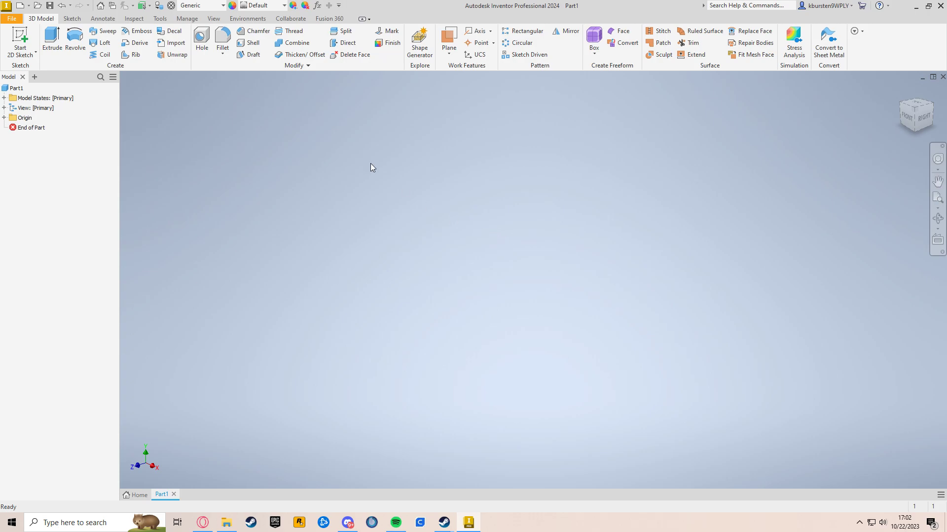
# - Sketch a 10 in wide by 6 in high rectangle on the front (XY) plane with its lower-left corner at the origin
pyautogui.click(19, 32)
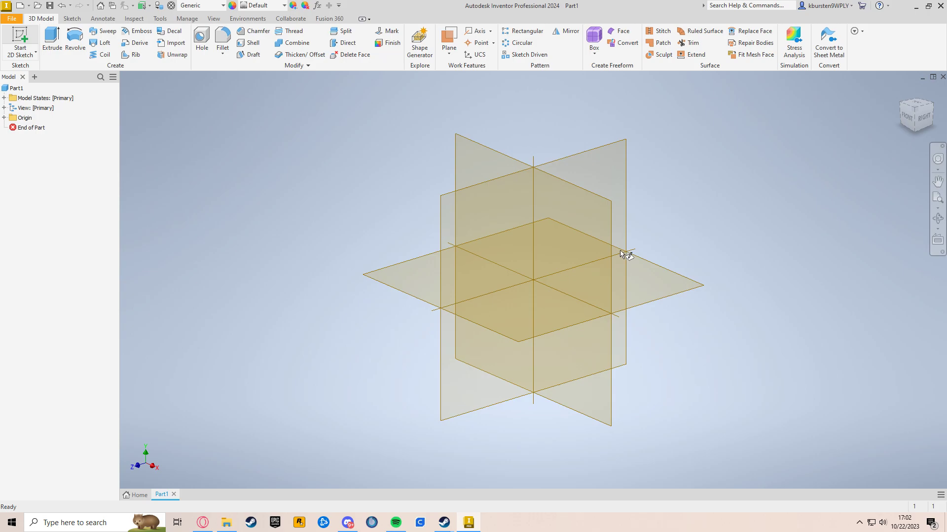
pyautogui.click(589, 245)
pyautogui.moveTo(655, 217)
pyautogui.mouseDown(button='middle')
pyautogui.moveTo(517, 281)
pyautogui.moveTo(474, 286)
pyautogui.mouseUp(button='middle')
pyautogui.click(124, 36)
pyautogui.click(357, 361)
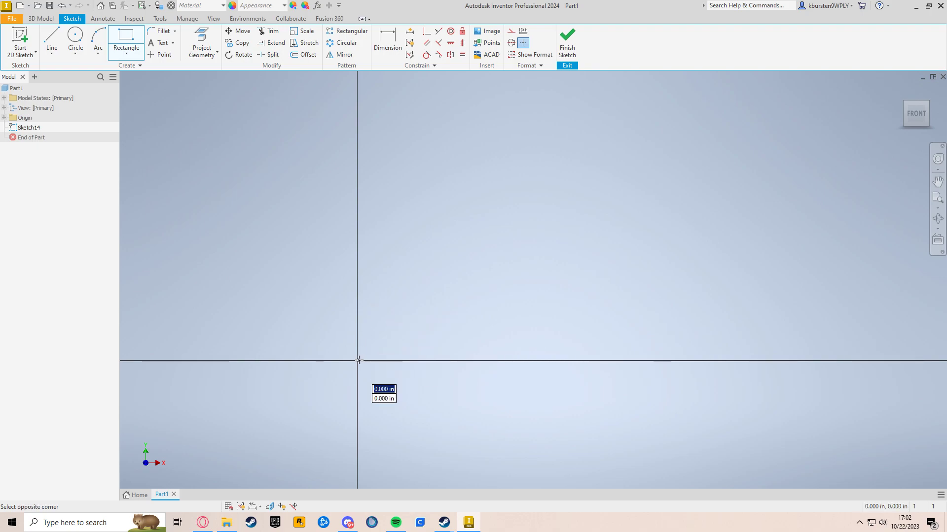
pyautogui.moveTo(684, 163); pyautogui.dragTo(637, 215, button='middle')
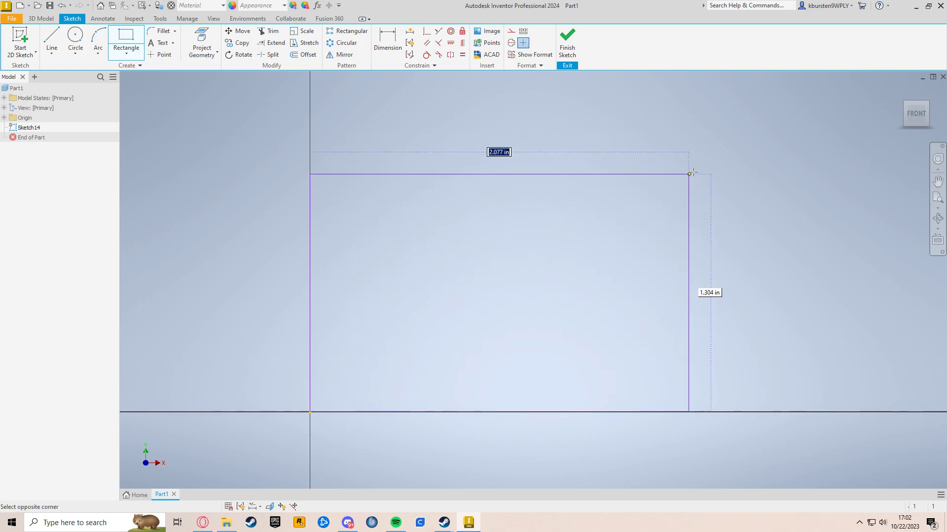
pyautogui.scroll(-6, 703, 163)
pyautogui.moveTo(703, 163); pyautogui.dragTo(599, 241, button='middle')
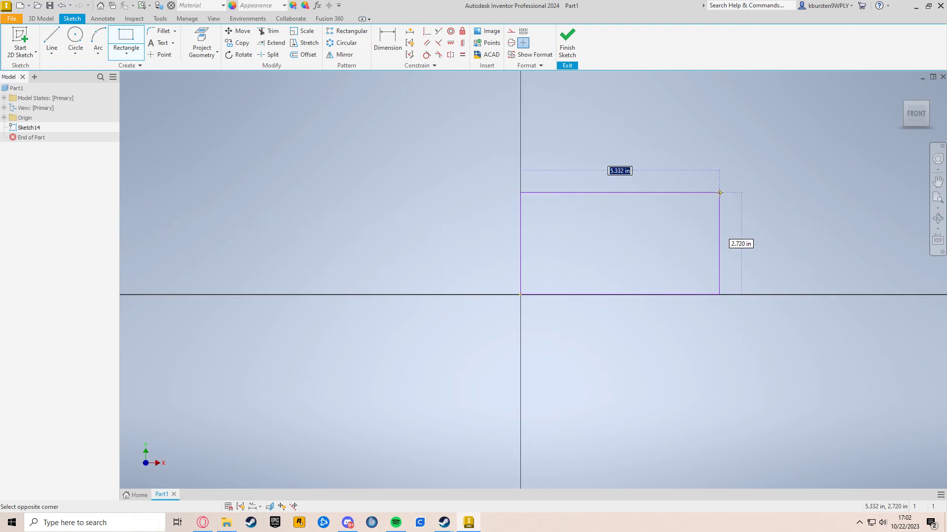
pyautogui.write('10')
pyautogui.press('Tab')
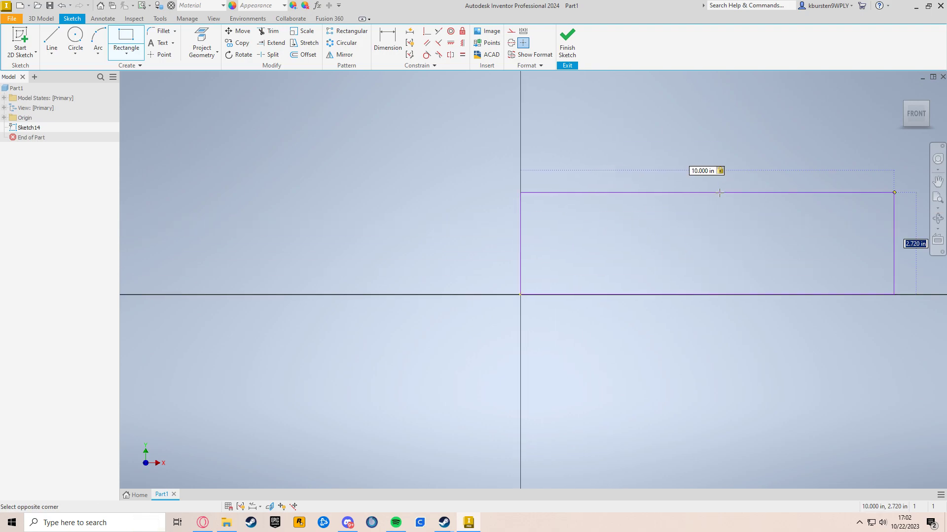
pyautogui.write('6')
pyautogui.press('Return')
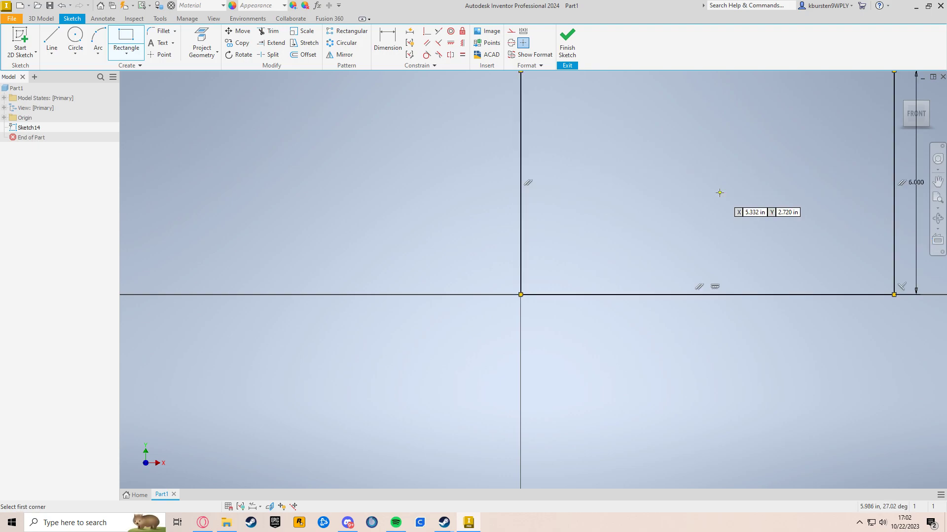
pyautogui.moveTo(719, 193); pyautogui.dragTo(543, 313, button='middle')
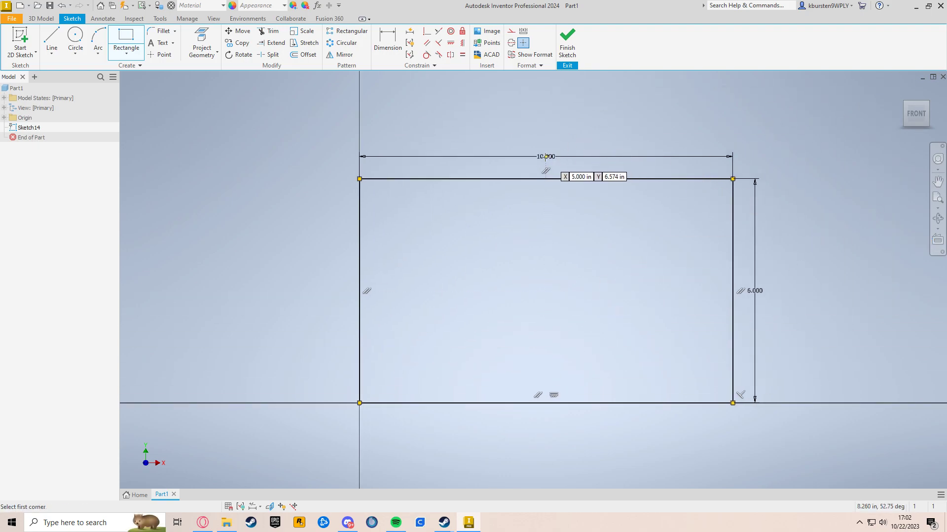
pyautogui.moveTo(724, 308); pyautogui.dragTo(690, 305, button='middle')
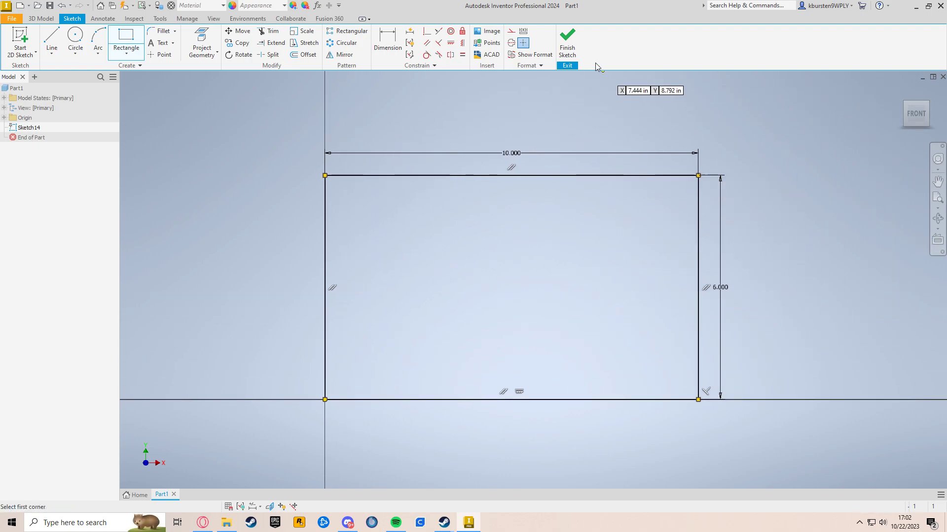
# - Finish the sketch and extrude the rectangle 2 in into a solid block
pyautogui.click(568, 50)
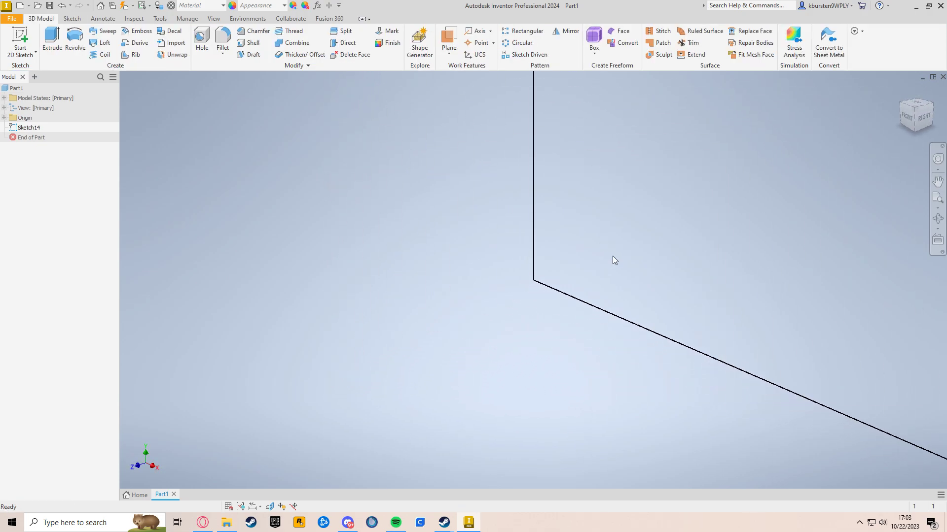
pyautogui.moveTo(542, 296); pyautogui.dragTo(519, 298, button='middle')
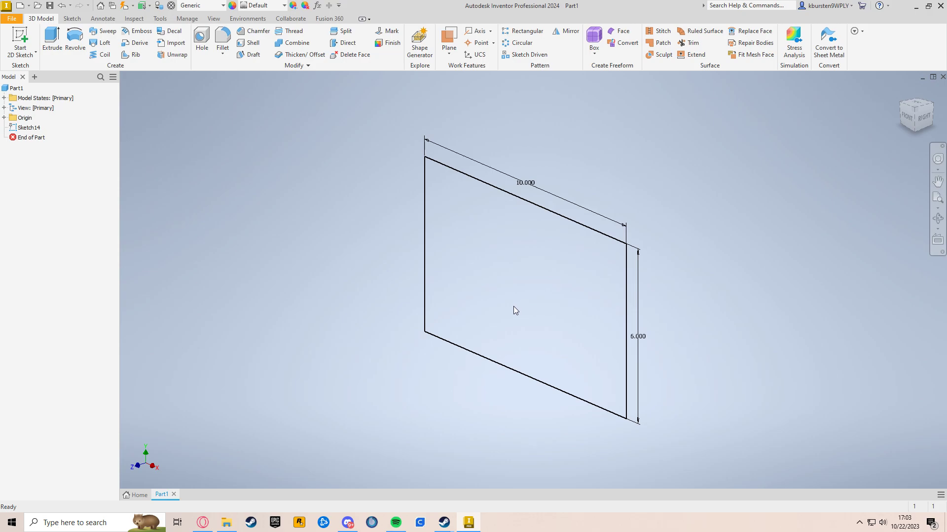
pyautogui.press('e')
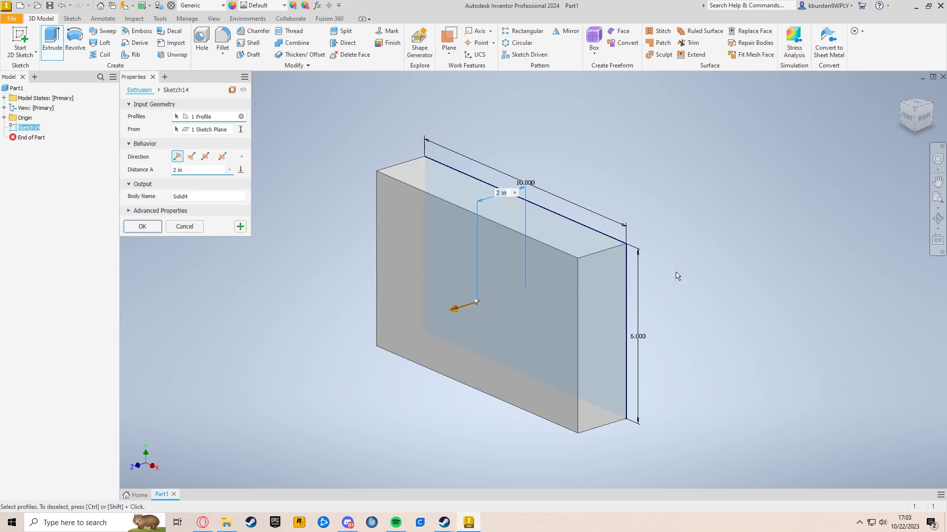
pyautogui.click(143, 228)
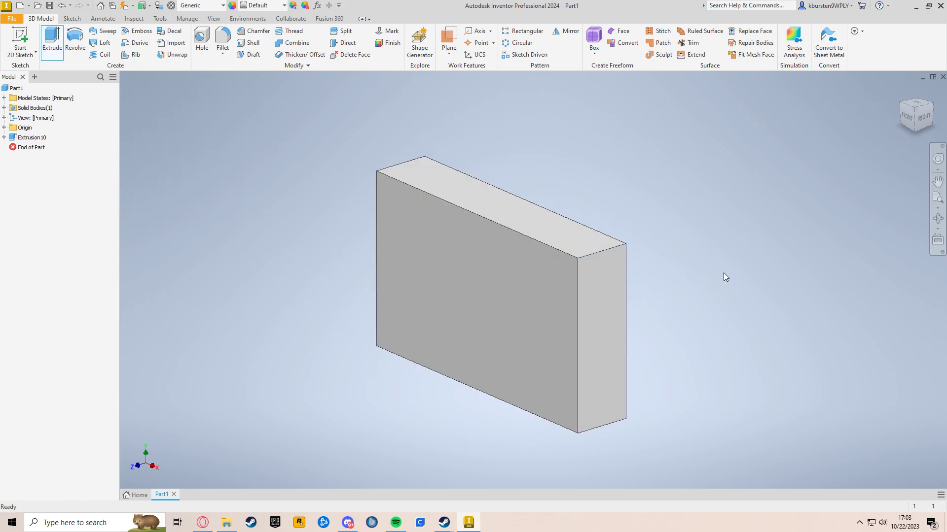
# - Start a sketch on the block's front face and draw a 2 in wide by 3 in high rectangle rising from its bottom edge
pyautogui.click(553, 286)
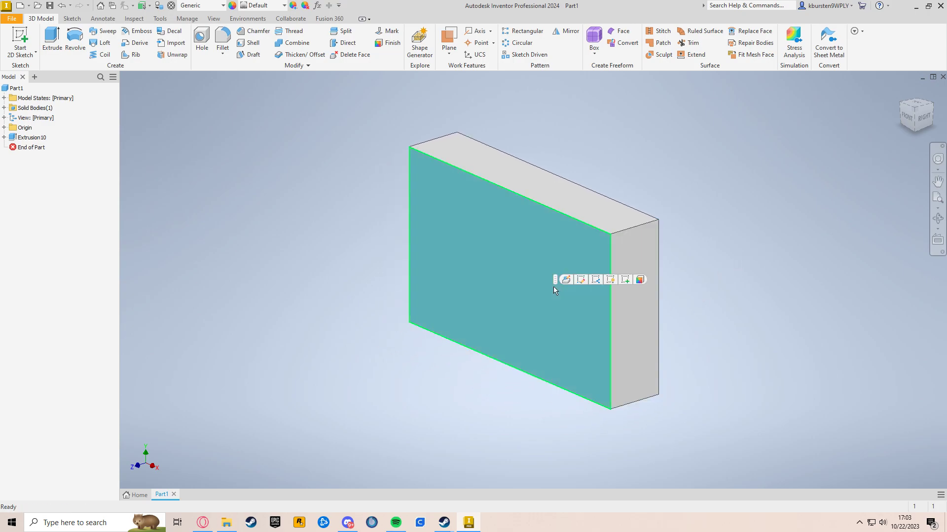
pyautogui.click(19, 39)
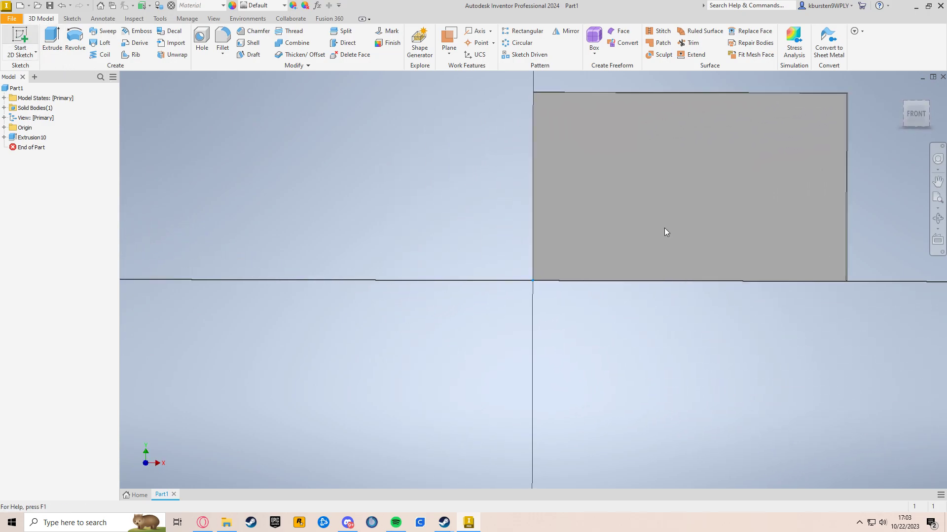
pyautogui.scroll(3, 546, 267)
pyautogui.scroll(1, 473, 239)
pyautogui.click(126, 39)
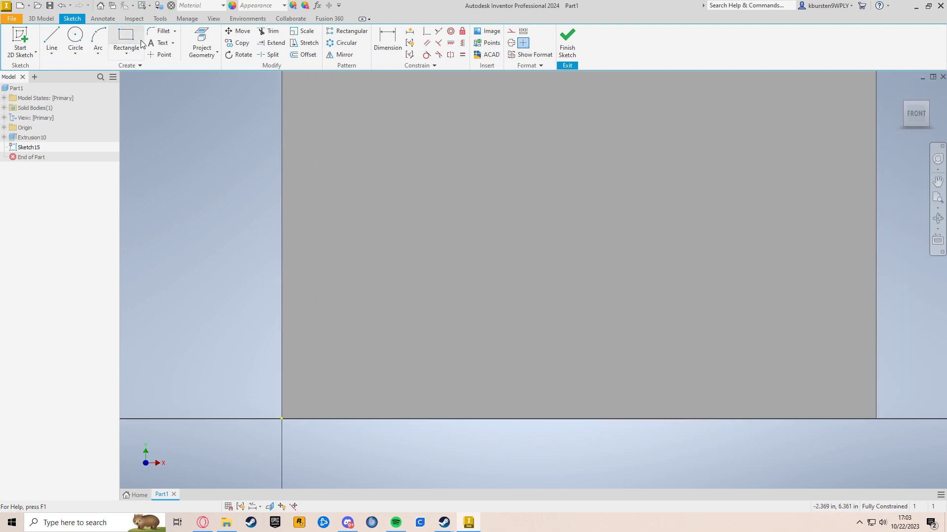
pyautogui.click(324, 419)
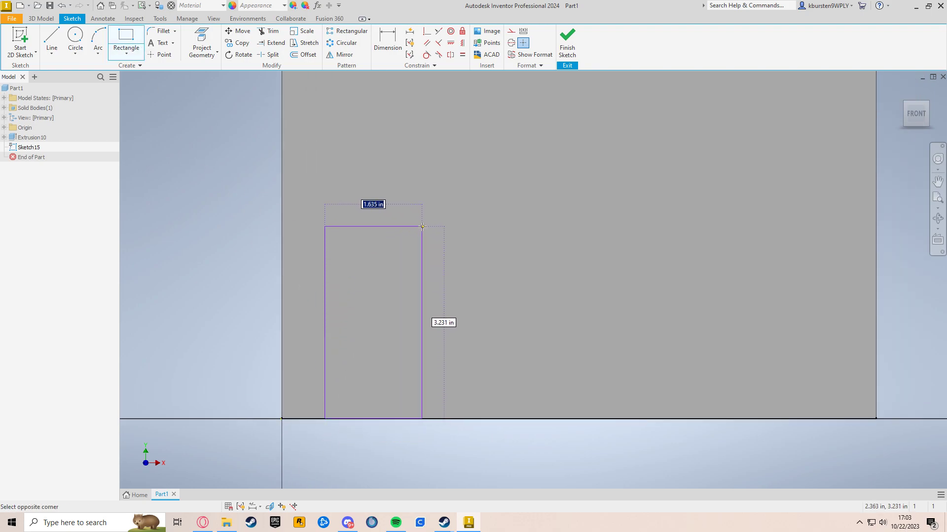
pyautogui.write('2')
pyautogui.press('Tab')
pyautogui.write('3')
pyautogui.press('Return')
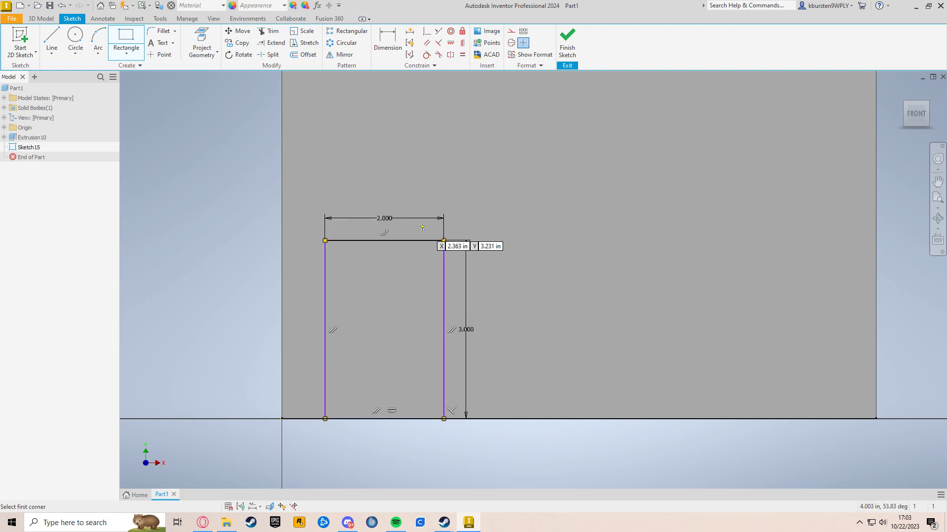
# - Dimension the small rectangle's left side 1 in from the block's left edge
pyautogui.scroll(-2, 572, 259)
pyautogui.press('d')
pyautogui.click(426, 316)
pyautogui.click(399, 318)
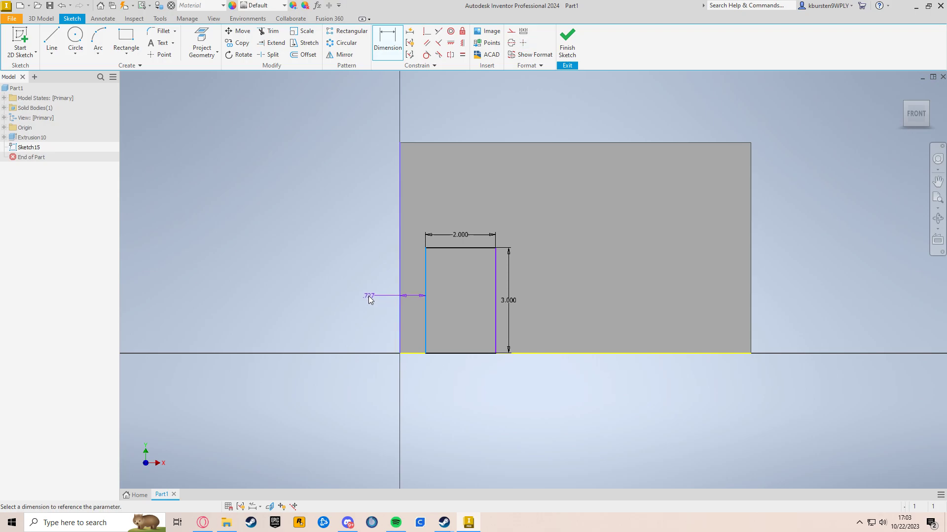
pyautogui.click(369, 298)
pyautogui.write('1')
pyautogui.press('Return')
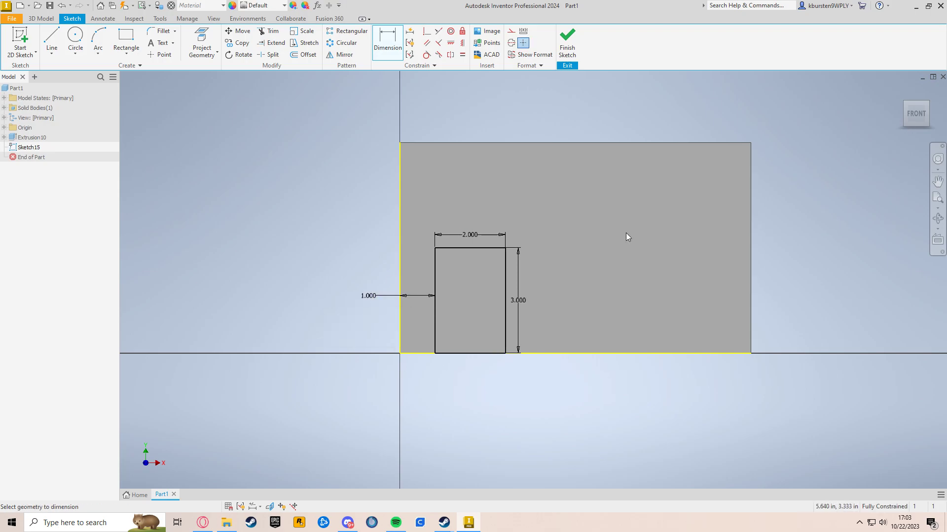
# - Finish the sketch and cut the small rectangle 2 in deep through the block
pyautogui.press('F6')
pyautogui.press('e')
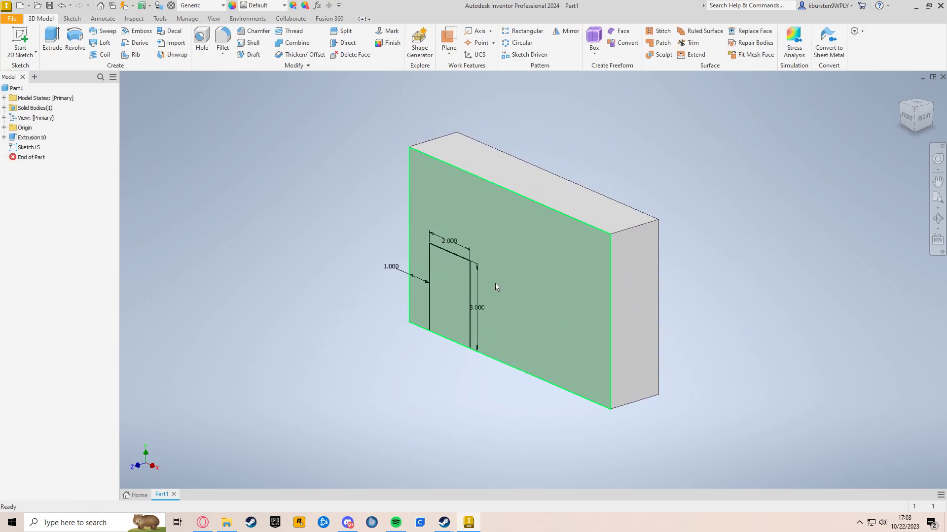
pyautogui.click(191, 157)
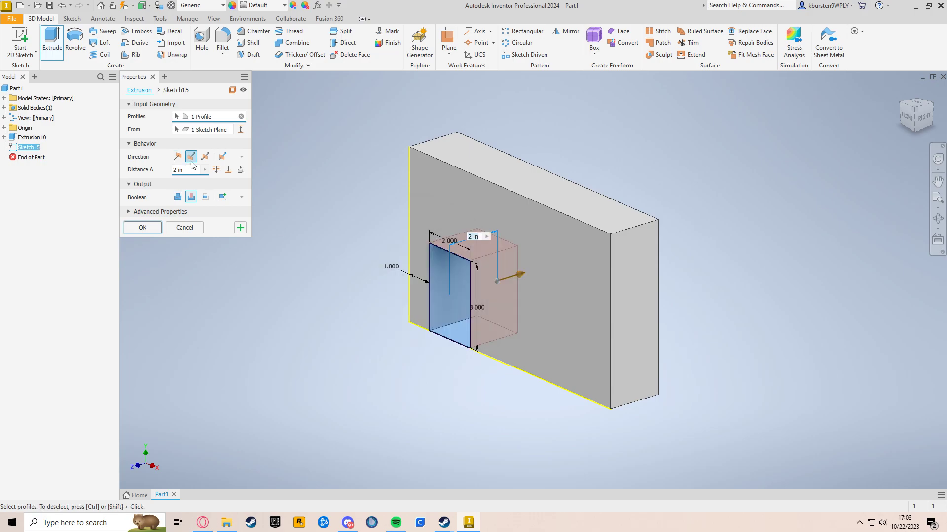
pyautogui.click(142, 227)
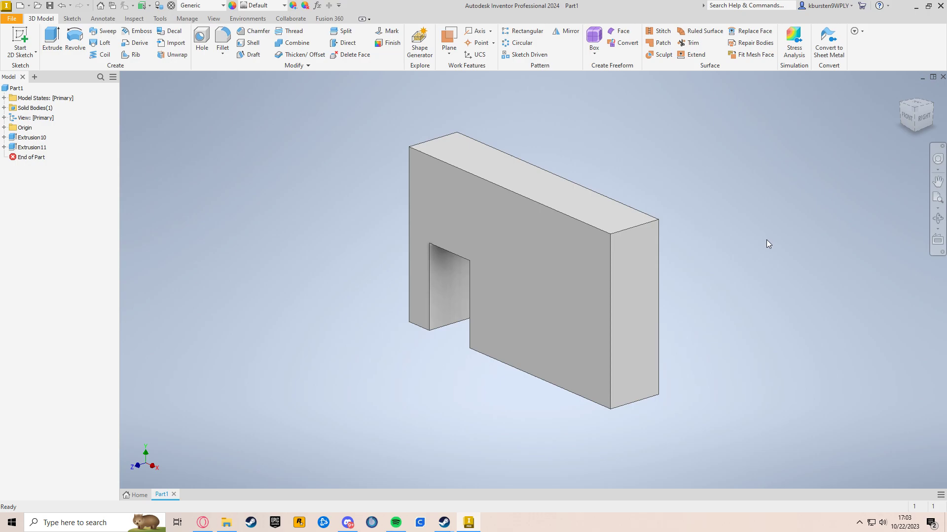
# - Start a sketch on the block's front face and draw a six-point control vertex spline from left edge to right edge, dipping in the middle
pyautogui.click(536, 302)
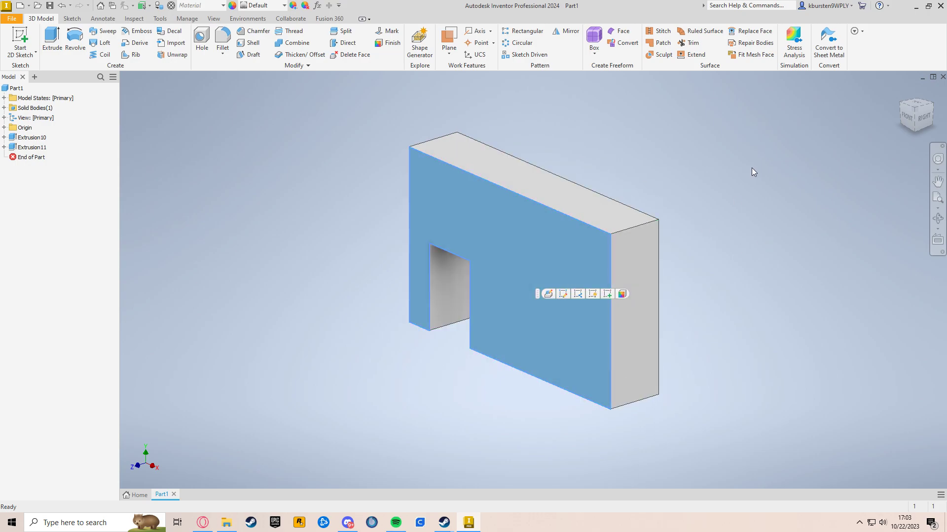
pyautogui.click(21, 36)
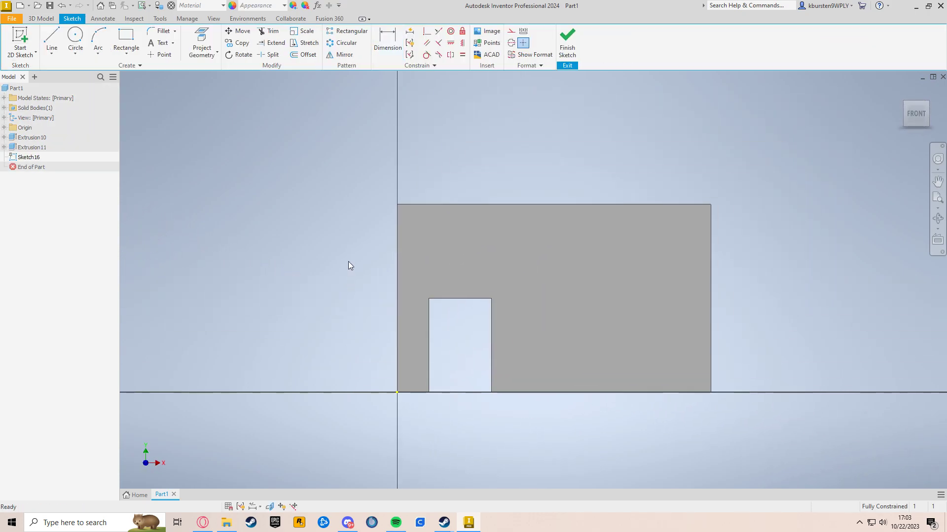
pyautogui.click(52, 52)
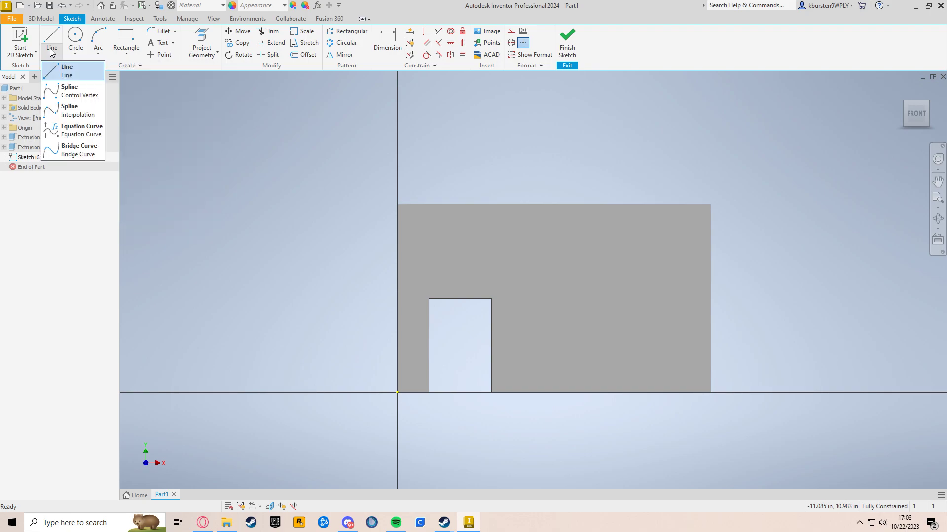
pyautogui.click(93, 97)
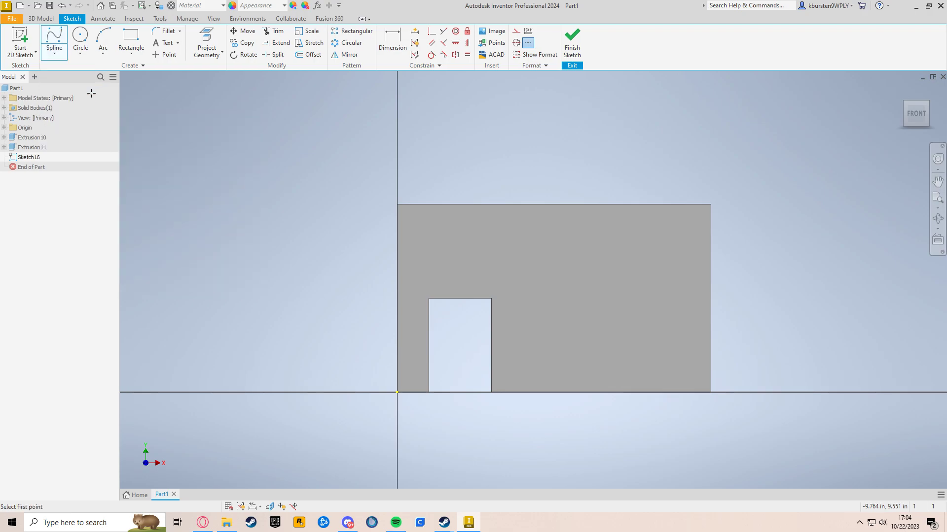
pyautogui.moveTo(474, 265); pyautogui.dragTo(442, 281, button='middle')
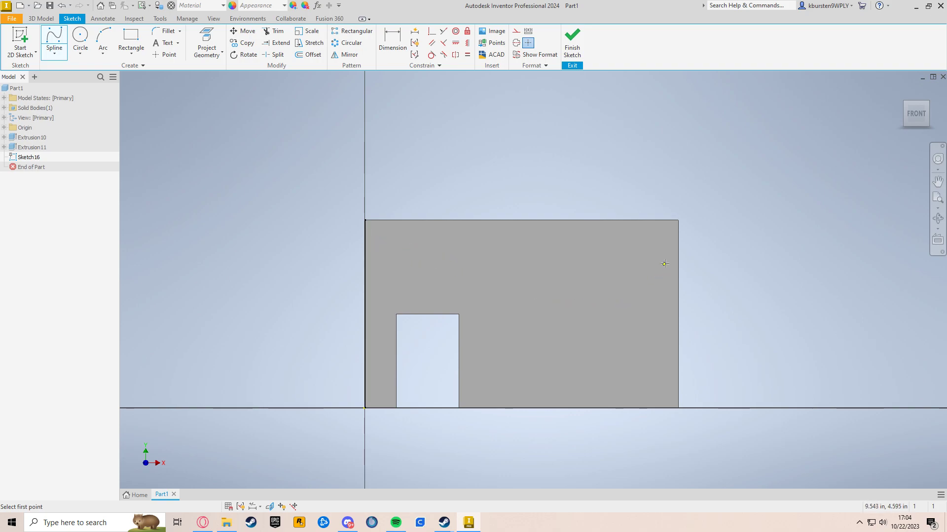
pyautogui.click(366, 244)
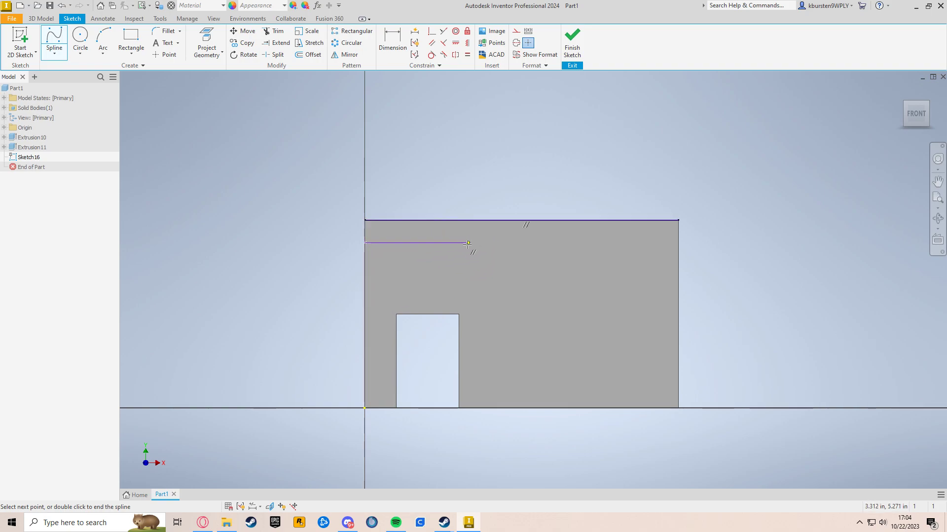
pyautogui.scroll(2, 468, 245)
pyautogui.scroll(-5, 457, 246)
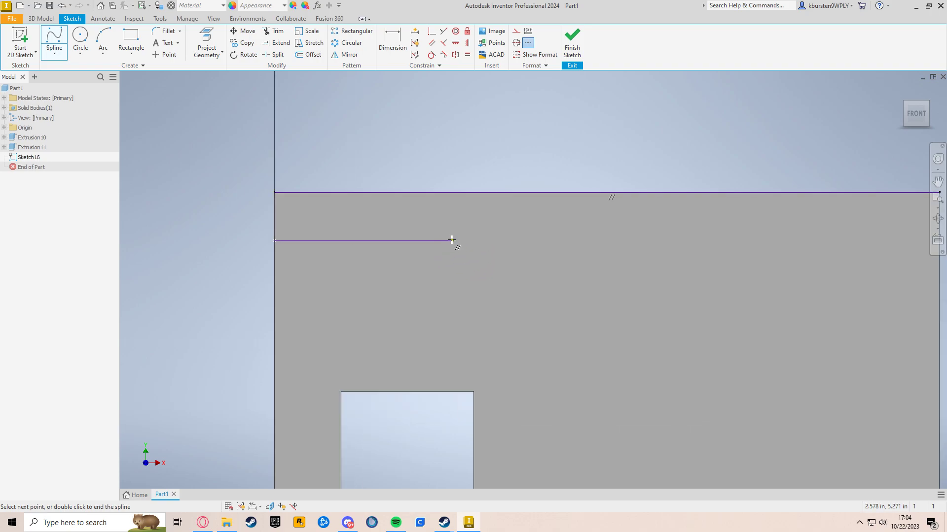
pyautogui.scroll(3, 480, 246)
pyautogui.moveTo(488, 245); pyautogui.dragTo(393, 234, button='middle')
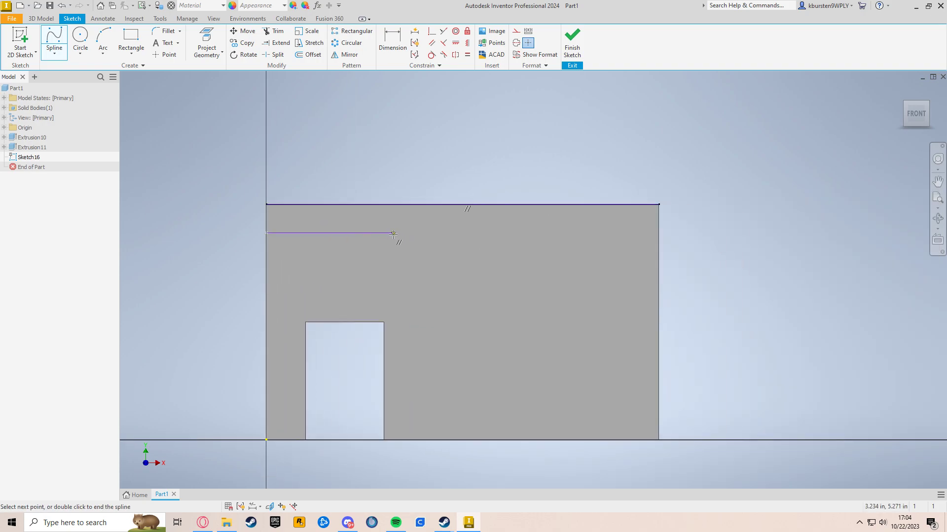
pyautogui.click(387, 232)
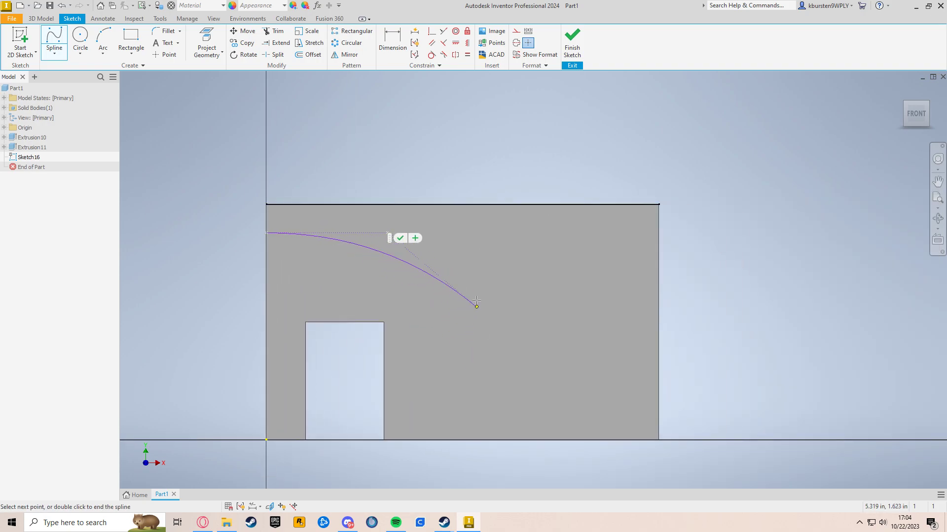
pyautogui.click(431, 294)
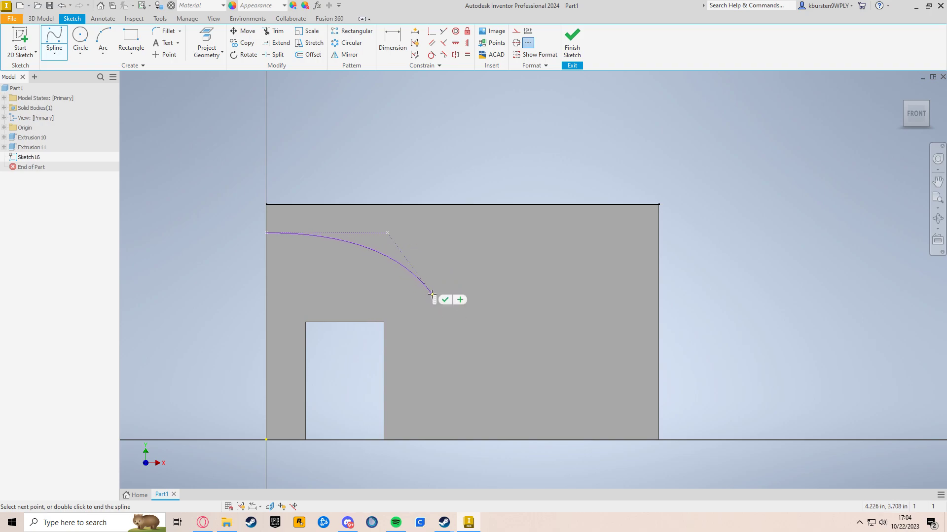
pyautogui.click(545, 298)
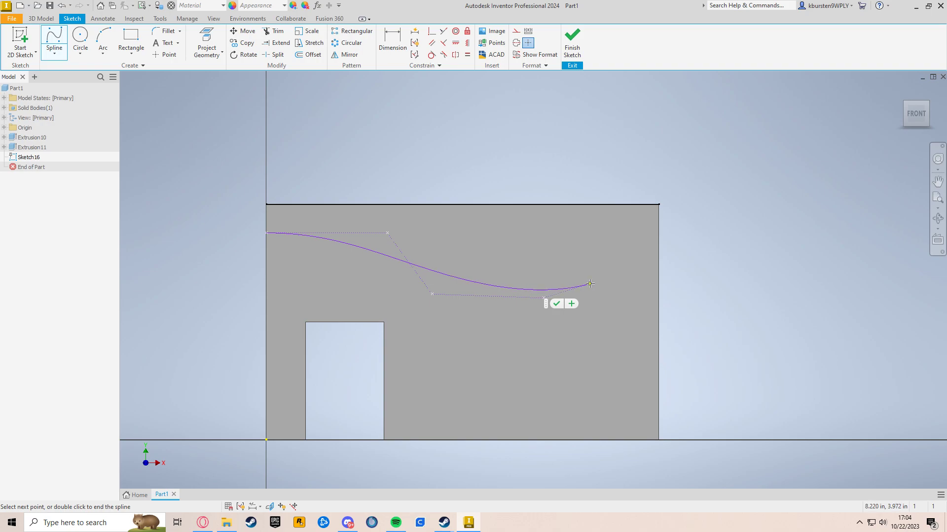
pyautogui.click(611, 239)
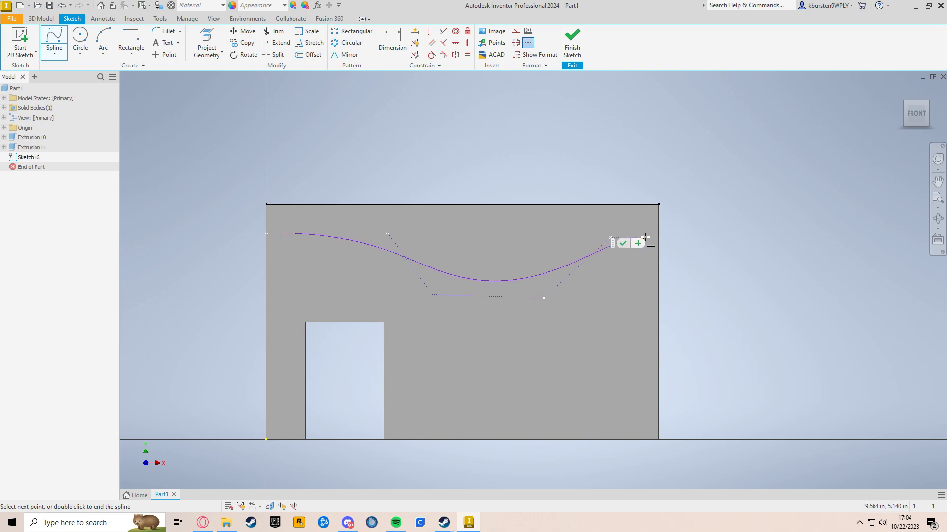
pyautogui.click(660, 239)
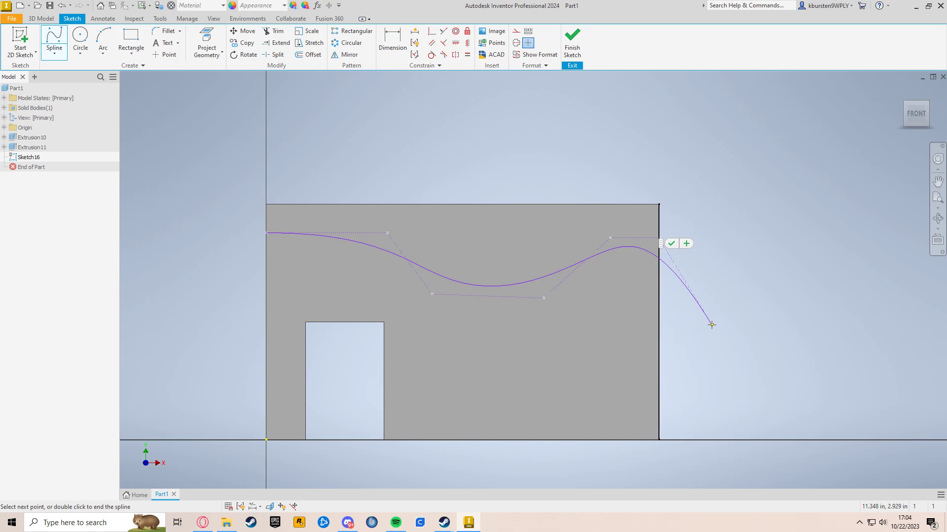
pyautogui.click(672, 245)
pyautogui.scroll(2, 701, 258)
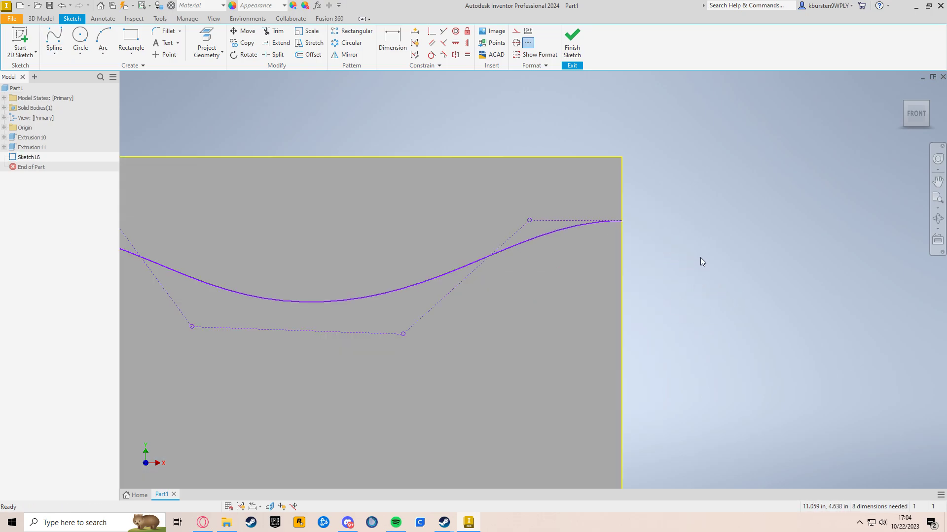
pyautogui.scroll(-2, 716, 263)
pyautogui.moveTo(610, 234)
pyautogui.mouseDown()
pyautogui.moveTo(605, 228)
pyautogui.moveTo(610, 234)
pyautogui.mouseUp()
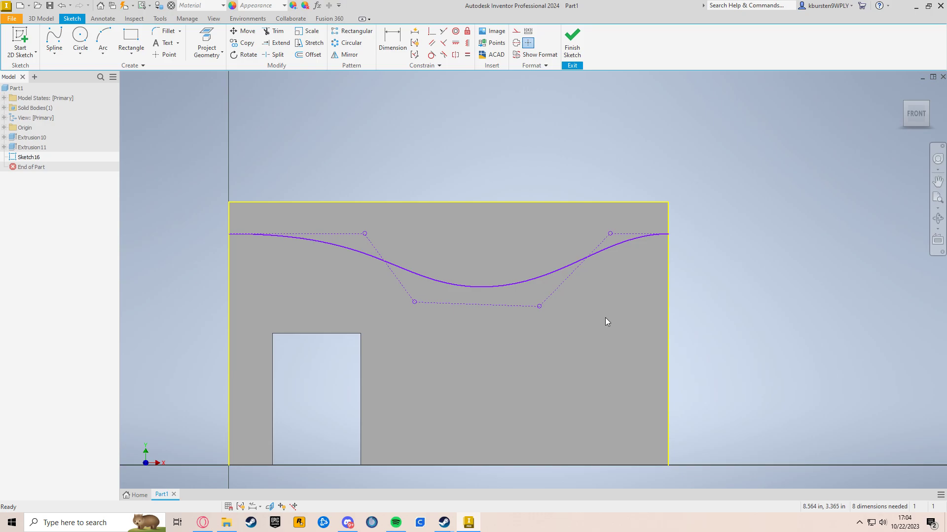
pyautogui.press('d')
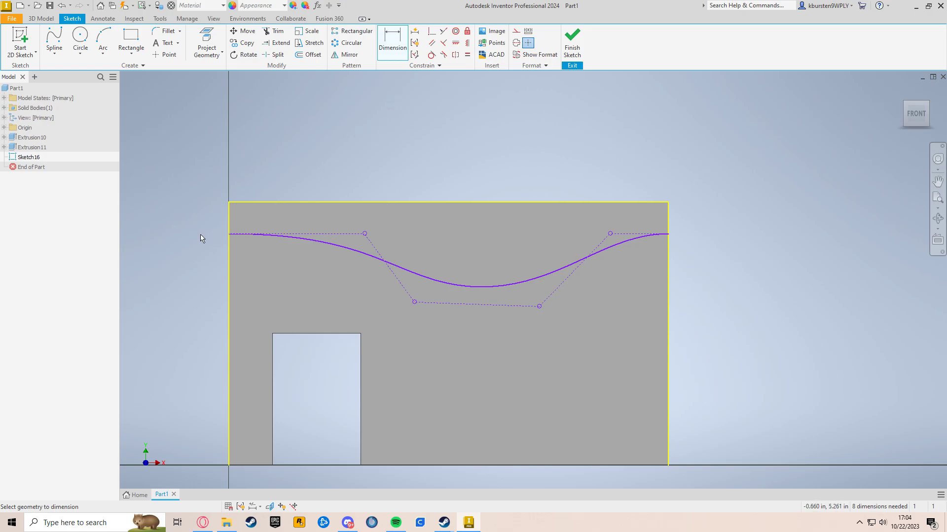
pyautogui.scroll(3, 200, 238)
pyautogui.click(255, 234)
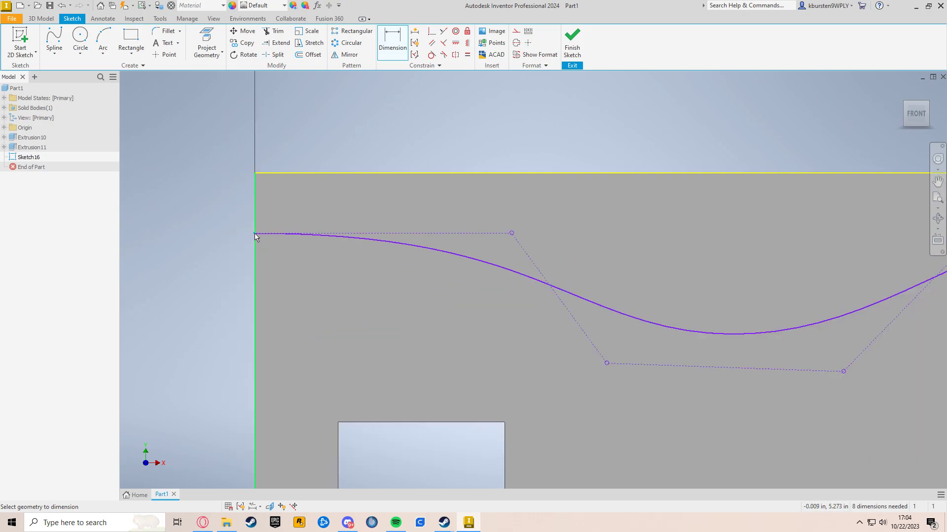
pyautogui.click(279, 174)
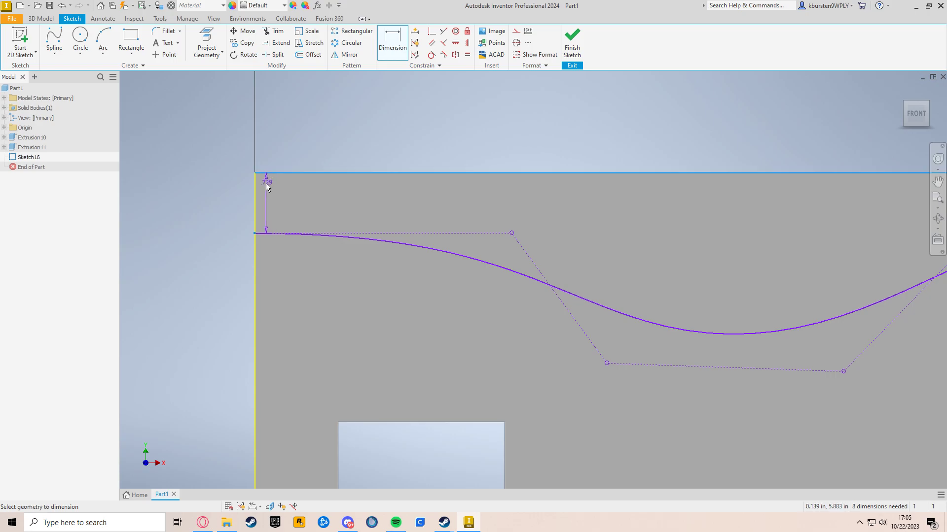
pyautogui.click(254, 235)
pyautogui.press('Escape')
pyautogui.press('Escape')
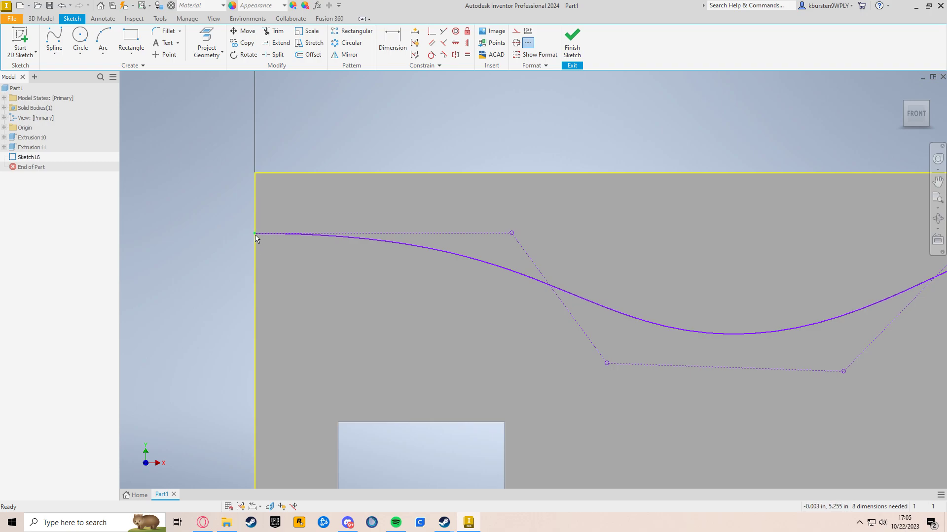
pyautogui.click(287, 173)
pyautogui.click(383, 114)
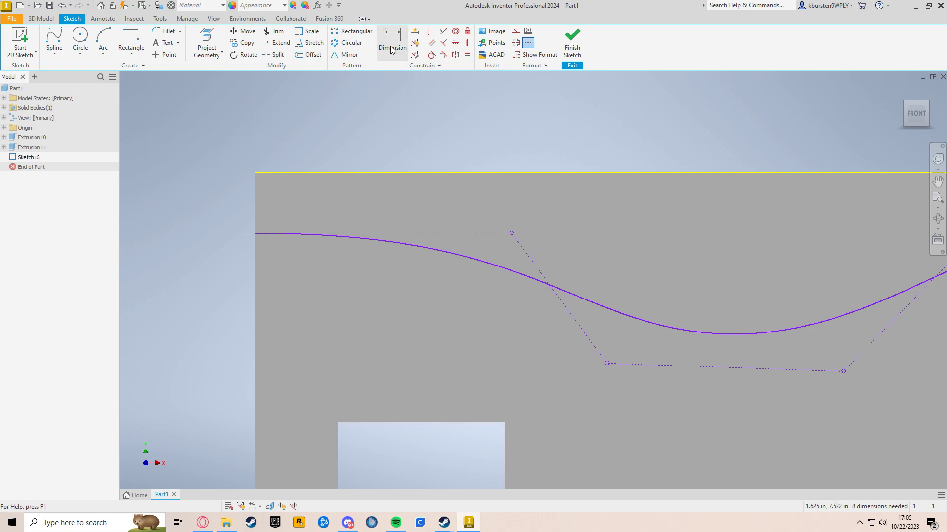
# - Dimension the spline's left endpoint 1 in below the block's top edge
pyautogui.click(394, 41)
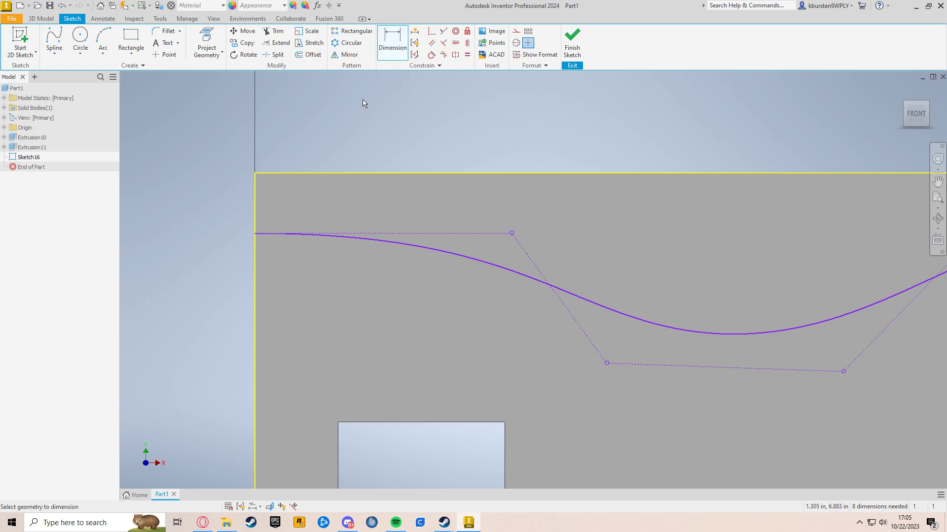
pyautogui.click(256, 234)
pyautogui.click(280, 173)
pyautogui.click(235, 199)
pyautogui.write('1')
pyautogui.press('Return')
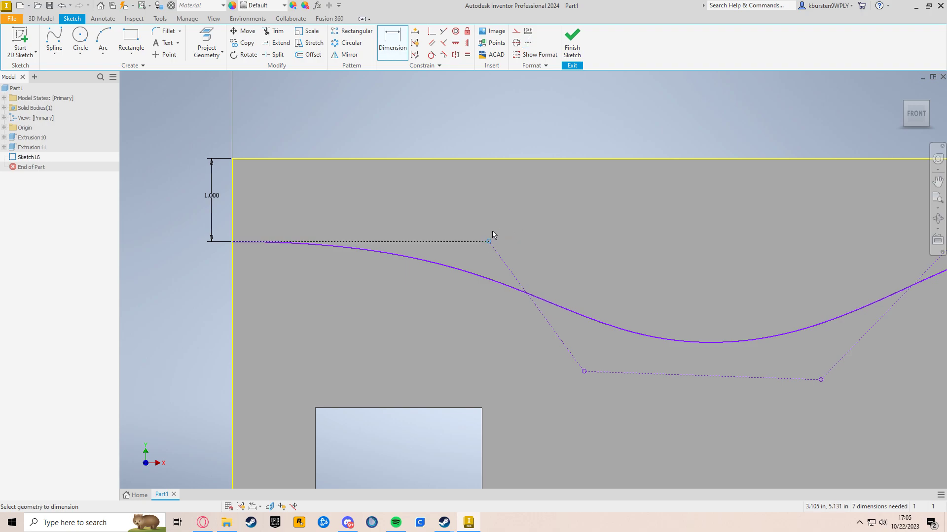
# - Dimension the spline's second control vertex 2 in from the block's left edge
pyautogui.click(232, 214)
pyautogui.click(489, 242)
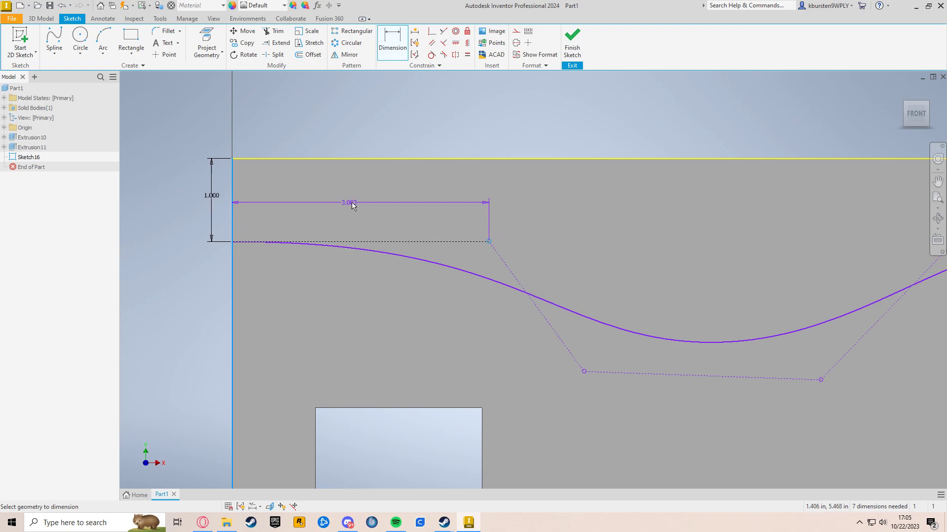
pyautogui.click(353, 201)
pyautogui.write('2')
pyautogui.press('Return')
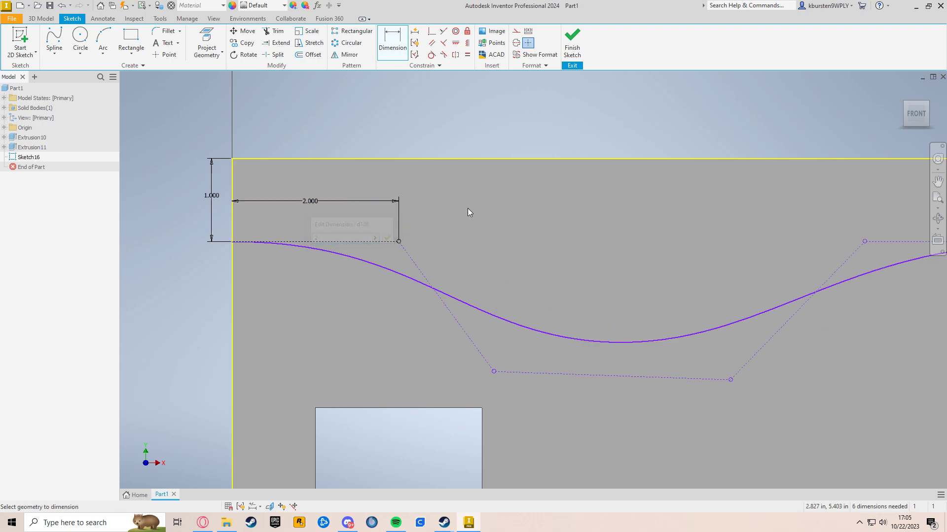
# - Try to dimension the second control vertex vertically from the block's top edge
pyautogui.moveTo(467, 208)
pyautogui.mouseDown(button='middle')
pyautogui.moveTo(414, 177)
pyautogui.moveTo(361, 127)
pyautogui.mouseUp(button='middle')
pyautogui.moveTo(403, 244); pyautogui.dragTo(498, 213, button='middle')
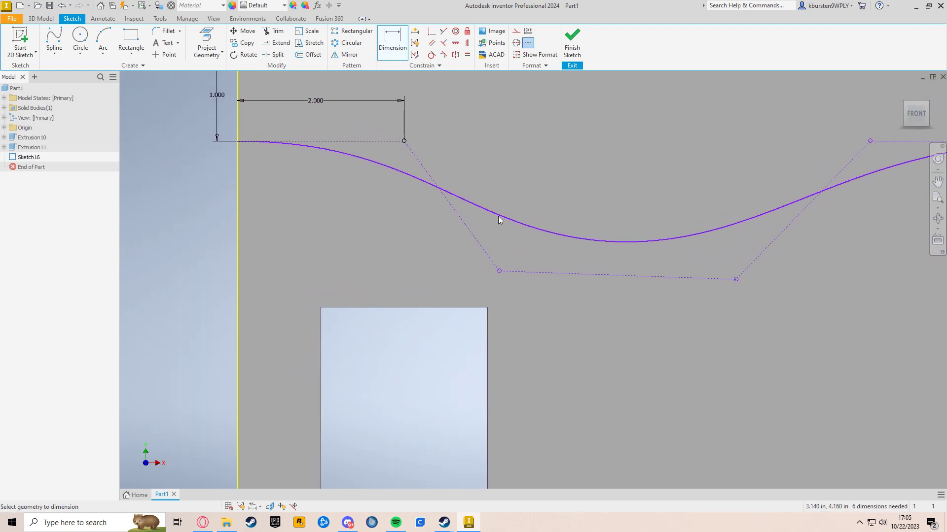
pyautogui.moveTo(435, 164); pyautogui.dragTo(442, 212, button='middle')
pyautogui.click(413, 191)
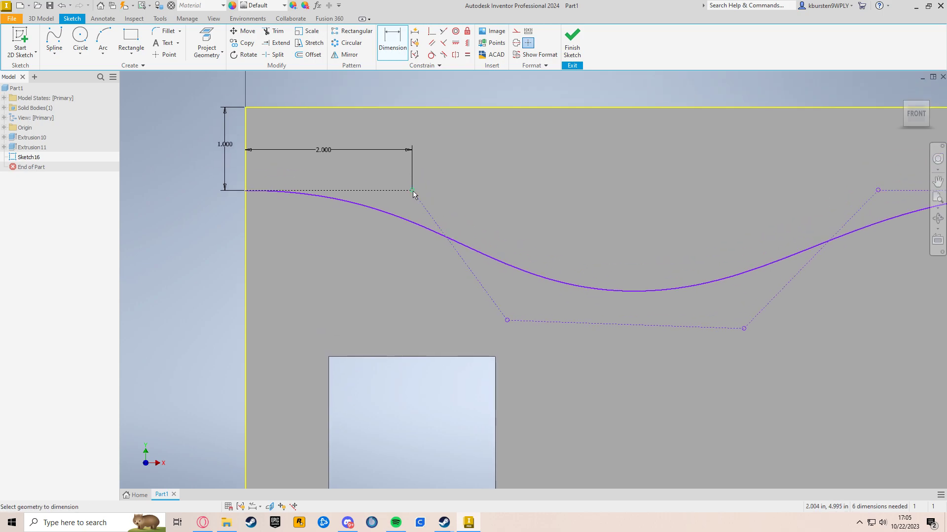
pyautogui.click(419, 108)
pyautogui.click(437, 150)
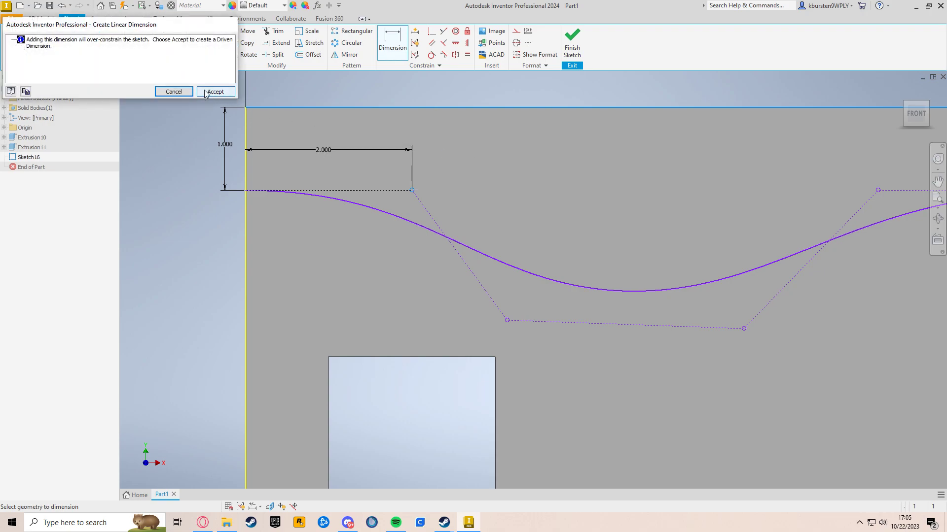
pyautogui.click(173, 92)
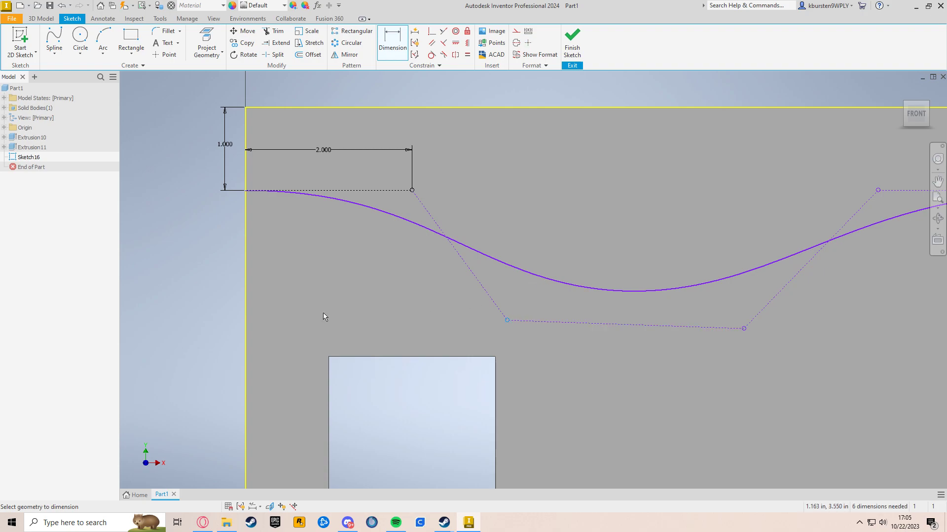
# - Dimension the spline's third control vertex 3 in from the block's left edge and 2.5 in below its top edge
pyautogui.click(245, 319)
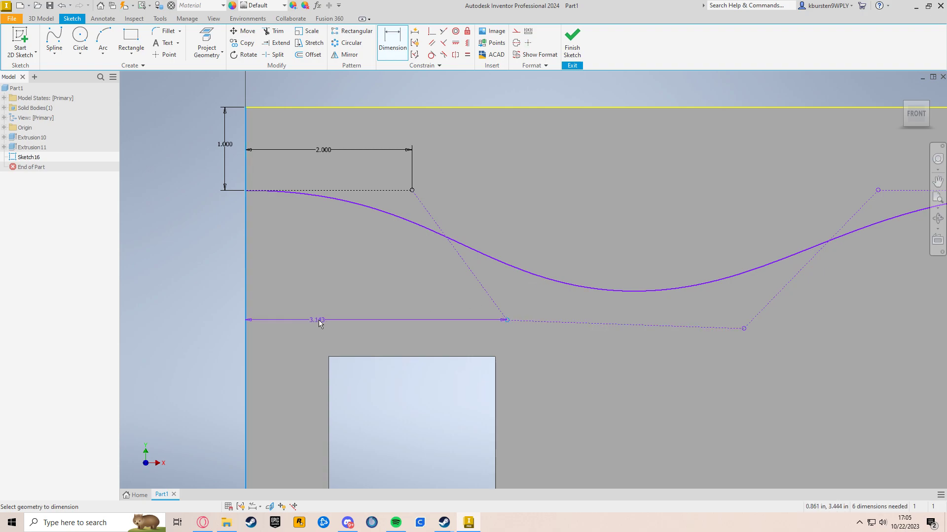
pyautogui.click(318, 320)
pyautogui.write('3')
pyautogui.press('Return')
pyautogui.click(495, 322)
pyautogui.click(498, 107)
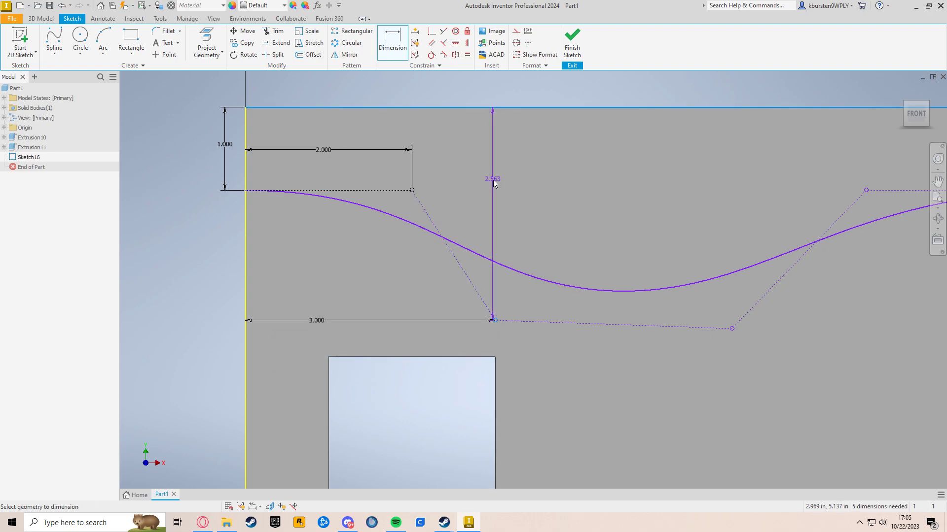
pyautogui.click(496, 185)
pyautogui.write('2.5')
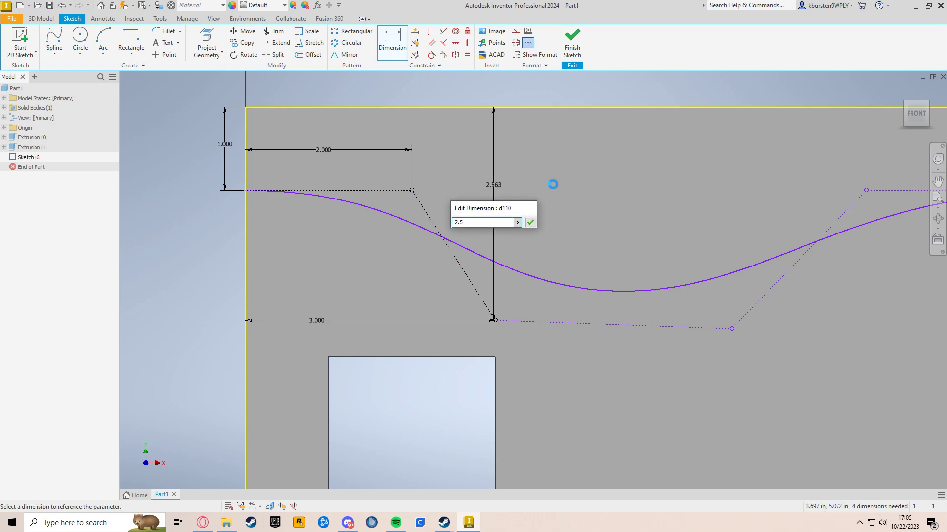
pyautogui.press('Return')
# - Dimension the spline's fourth control vertex 2.5 in below the block's top edge
pyautogui.moveTo(528, 182); pyautogui.dragTo(378, 182, button='middle')
pyautogui.moveTo(620, 203); pyautogui.dragTo(560, 213, button='middle')
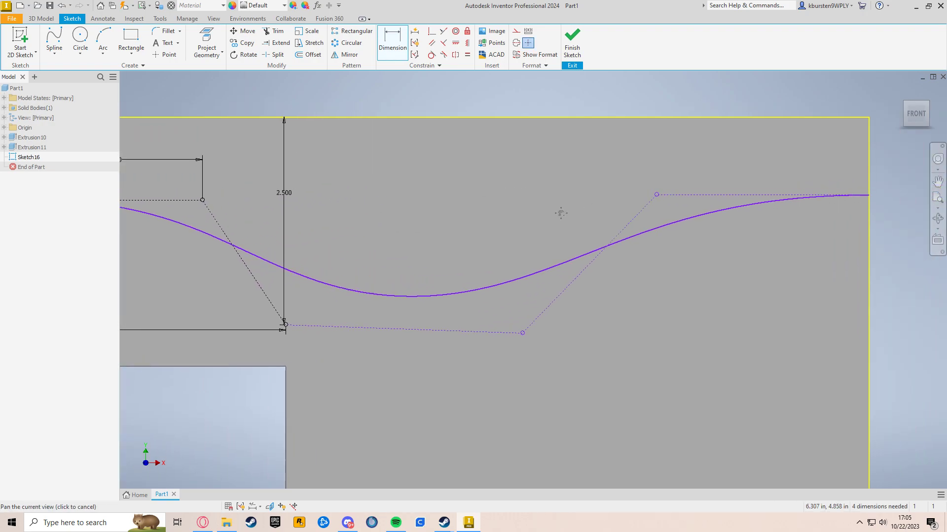
pyautogui.moveTo(587, 325); pyautogui.dragTo(567, 328, button='middle')
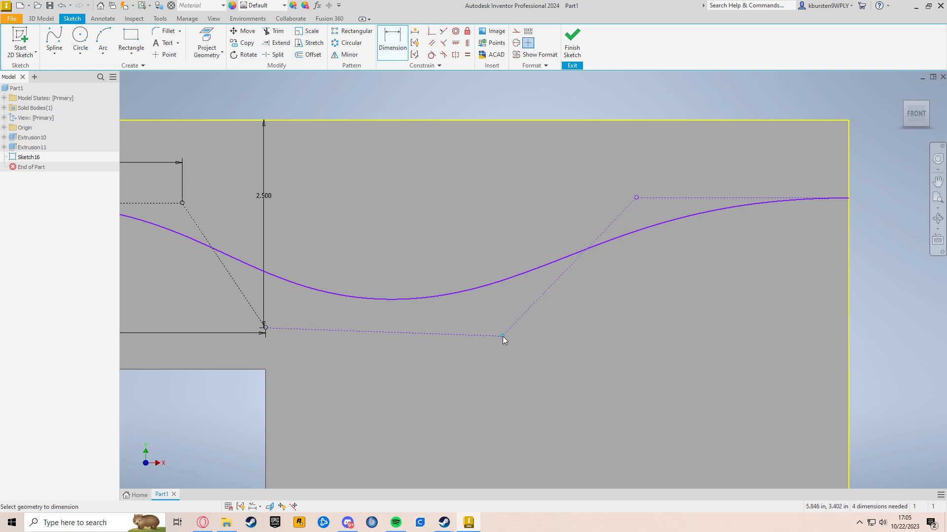
pyautogui.click(502, 126)
pyautogui.click(511, 185)
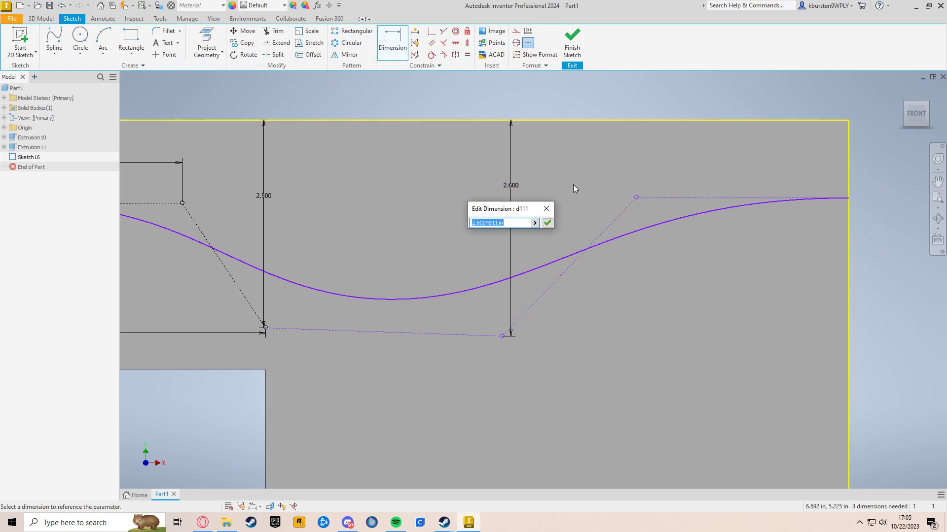
pyautogui.write('2.5')
pyautogui.press('Return')
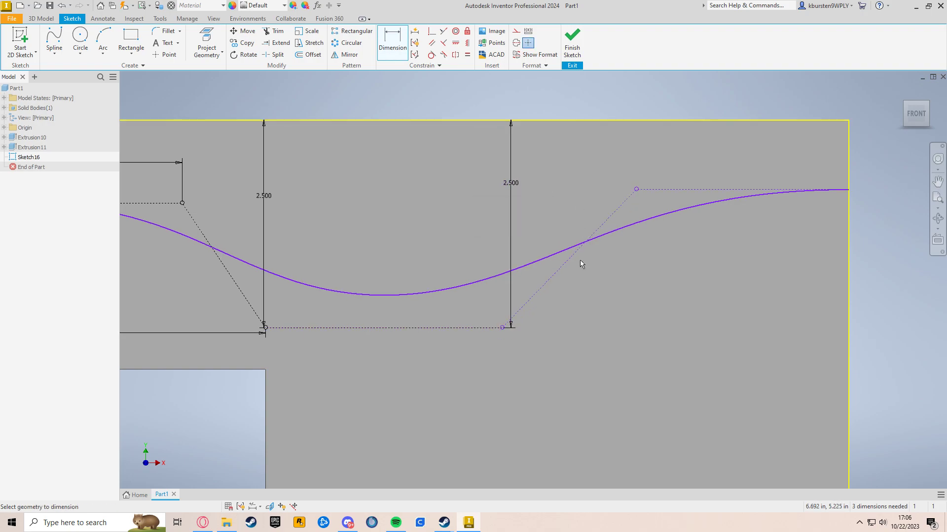
# - Dimension the spline's fourth control vertex 2 in from the block's right edge
pyautogui.click(502, 327)
pyautogui.click(848, 344)
pyautogui.click(674, 345)
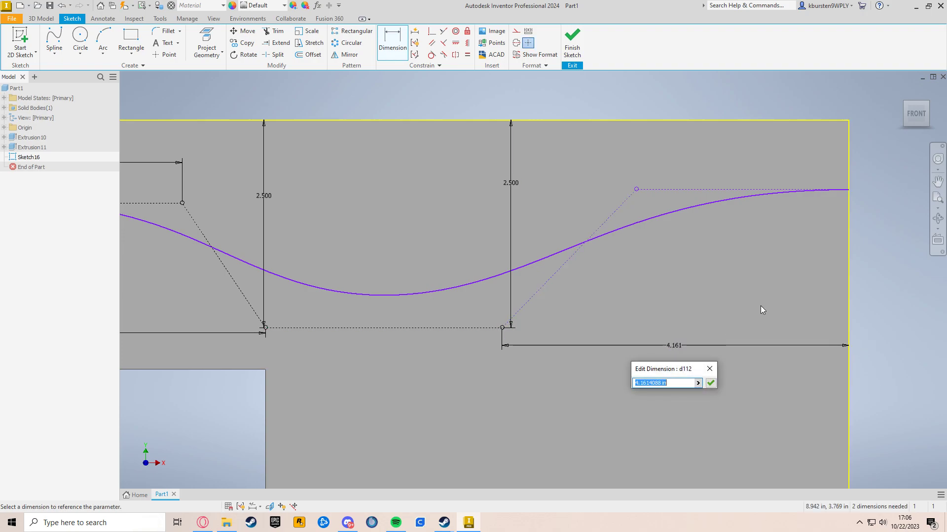
pyautogui.write('2')
pyautogui.press('Return')
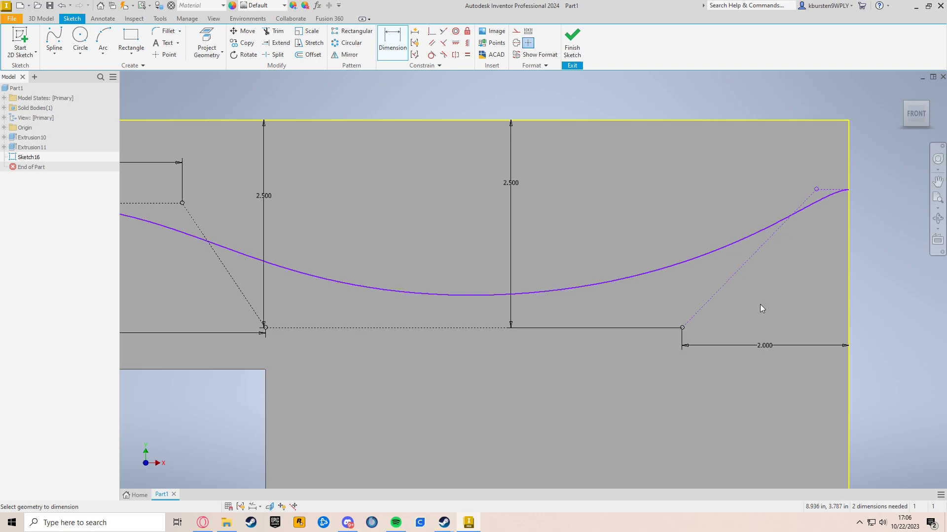
# - Dimension the spline's fifth control vertex 1.5 in from the block's right edge
pyautogui.moveTo(760, 304); pyautogui.dragTo(642, 305, button='middle')
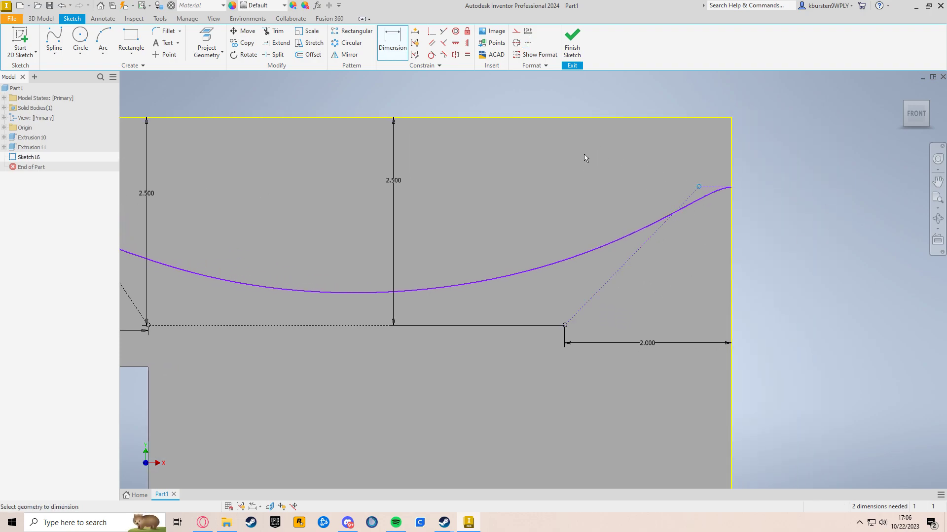
pyautogui.click(732, 228)
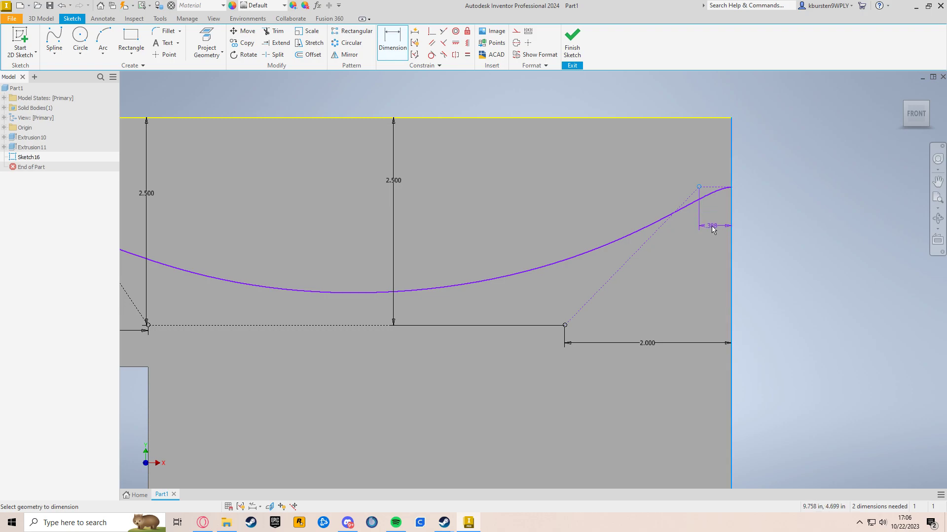
pyautogui.click(712, 226)
pyautogui.write('1.5')
pyautogui.press('Return')
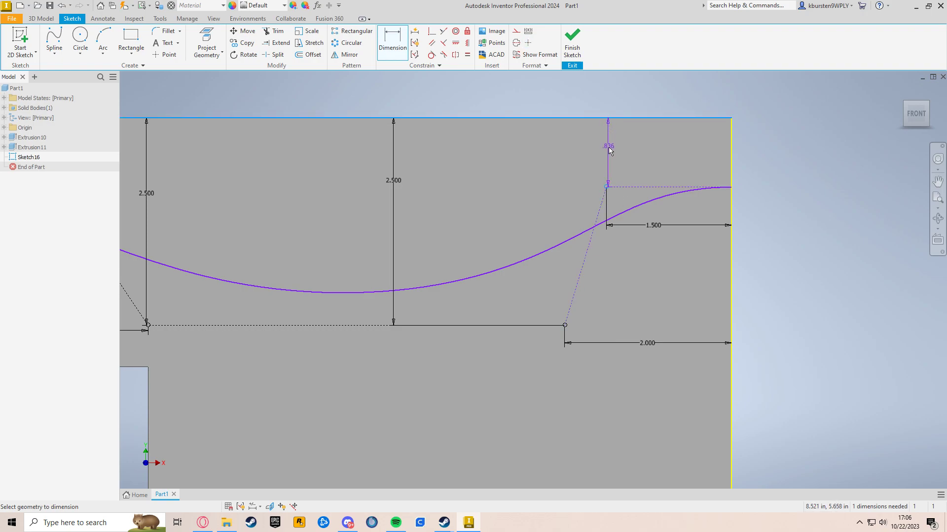
# - Dimension the spline's fifth control vertex 2 in below the block's top edge and finish the sketch
pyautogui.click(609, 146)
pyautogui.scroll(3, 515, 210)
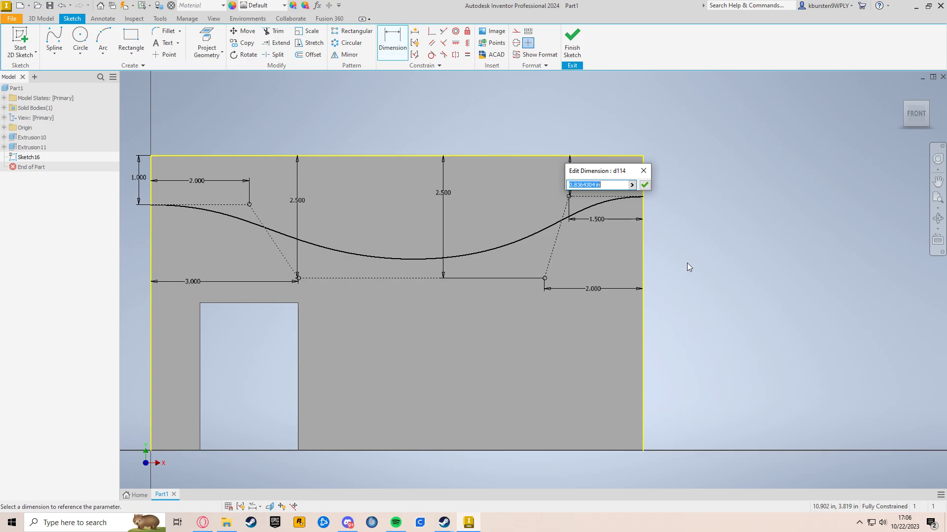
pyautogui.write('2')
pyautogui.press('Return')
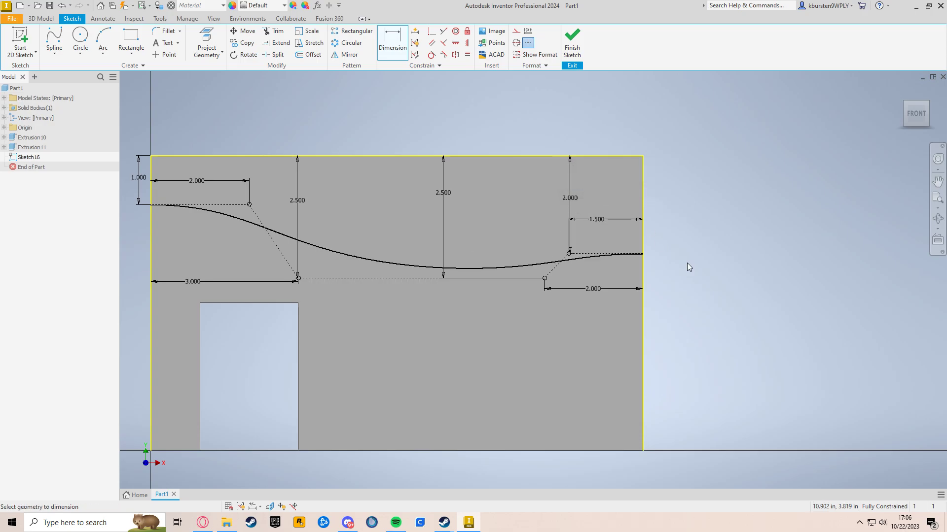
pyautogui.moveTo(493, 288); pyautogui.dragTo(644, 264, button='middle')
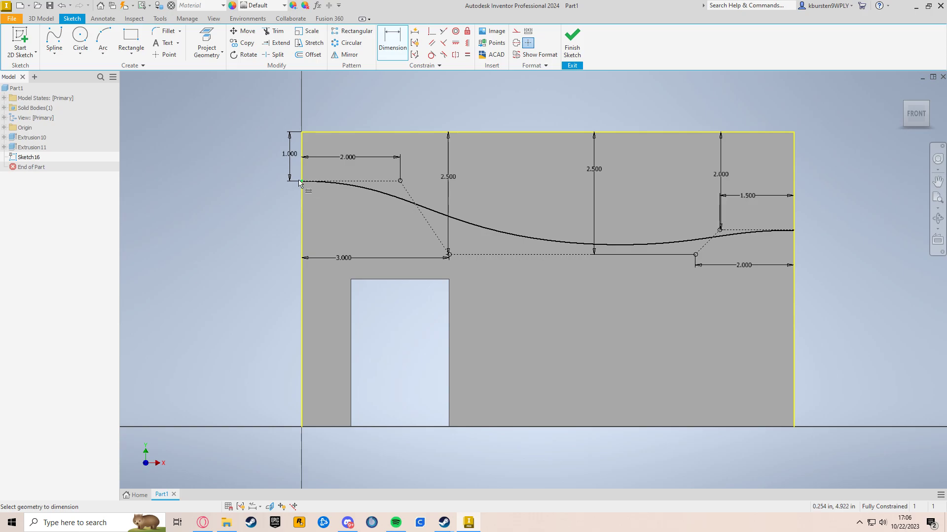
pyautogui.moveTo(815, 238); pyautogui.dragTo(716, 253, button='middle')
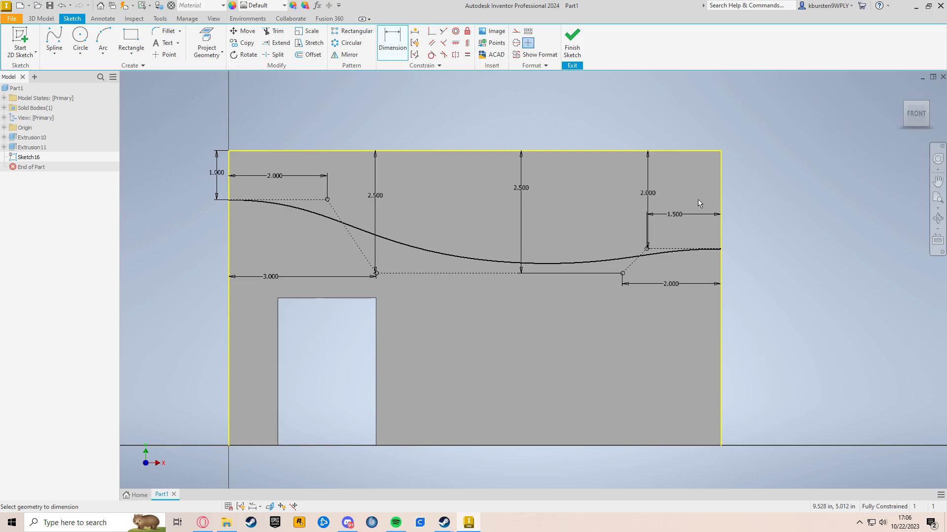
pyautogui.click(579, 49)
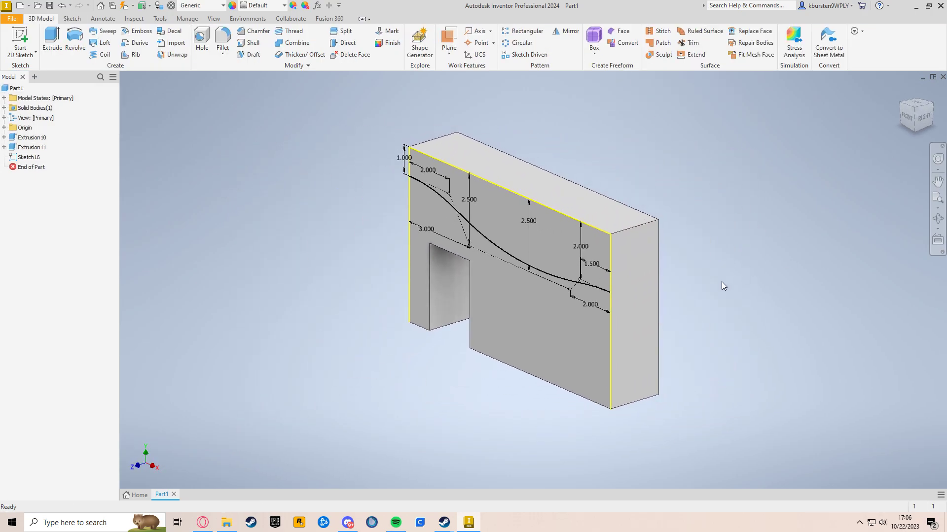
# - Start a new sketch on the block's right end face
pyautogui.scroll(-3, 713, 286)
pyautogui.scroll(4, 719, 263)
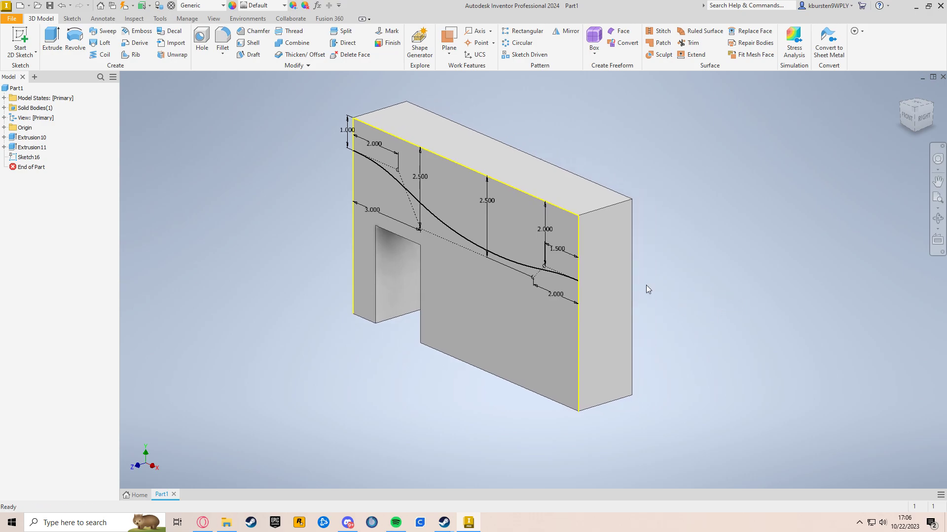
pyautogui.click(609, 289)
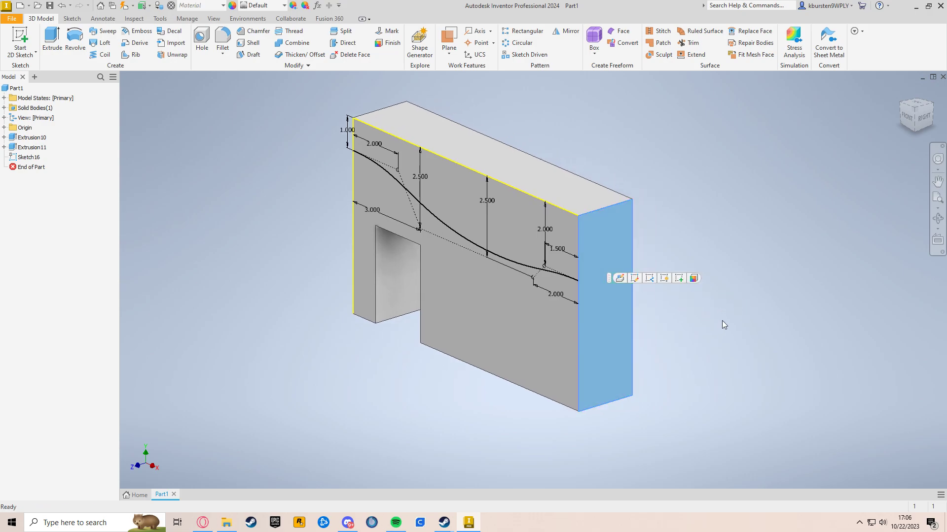
pyautogui.click(20, 44)
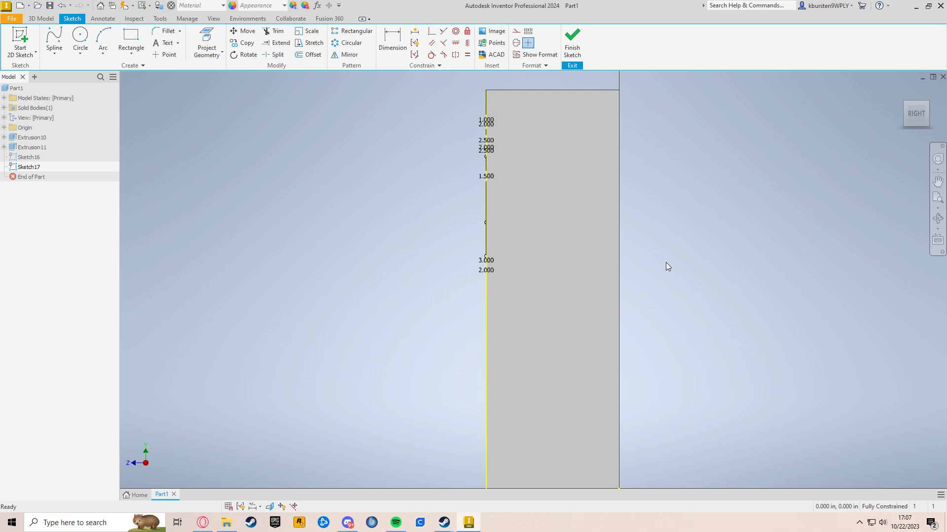
# - Sketch a long, thin horizontal rectangle from just inside the end face, across the spline's endpoint and out past the block's front
pyautogui.keyDown('shift'); pyautogui.moveTo(665, 262); pyautogui.dragTo(672, 263, button='middle'); pyautogui.keyUp('shift')
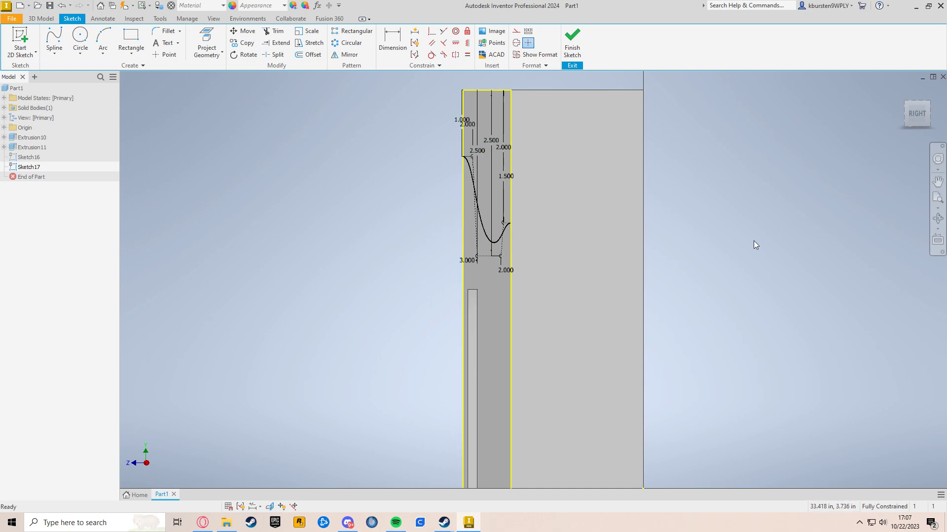
pyautogui.scroll(3, 525, 212)
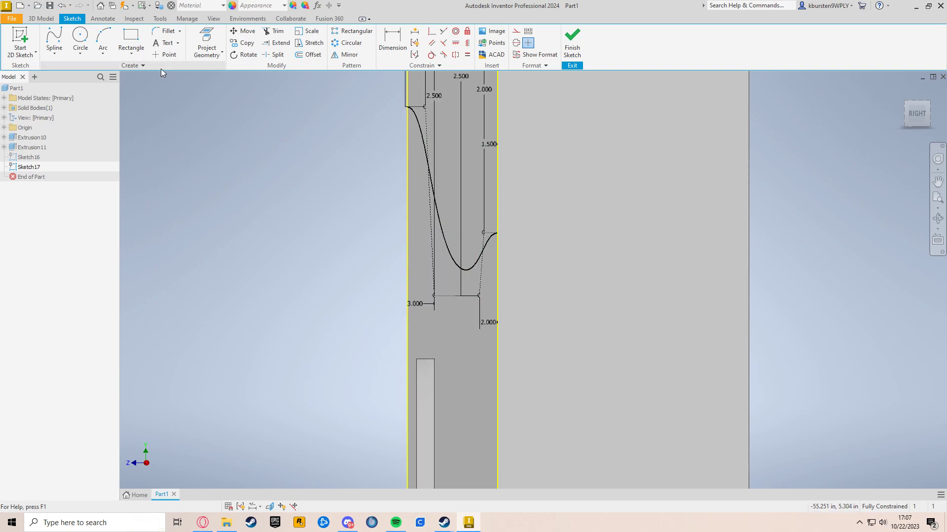
pyautogui.click(144, 39)
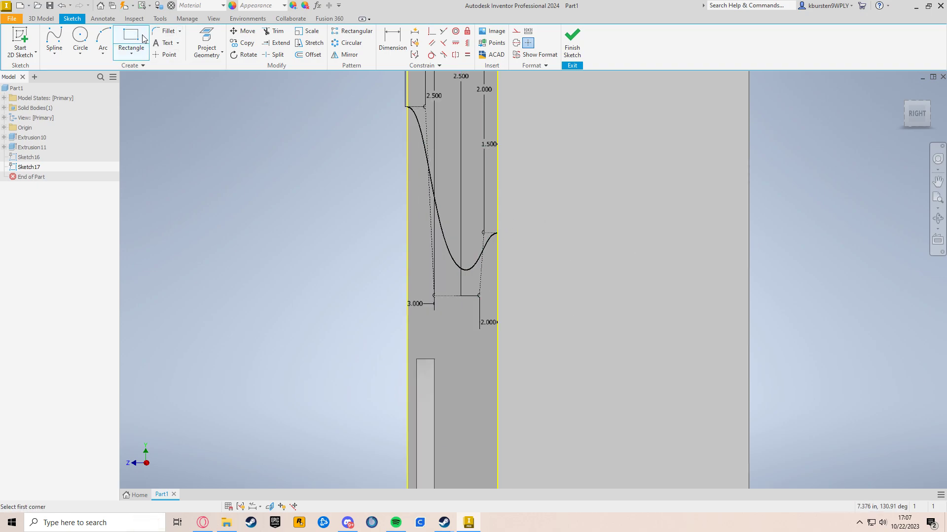
pyautogui.click(506, 225)
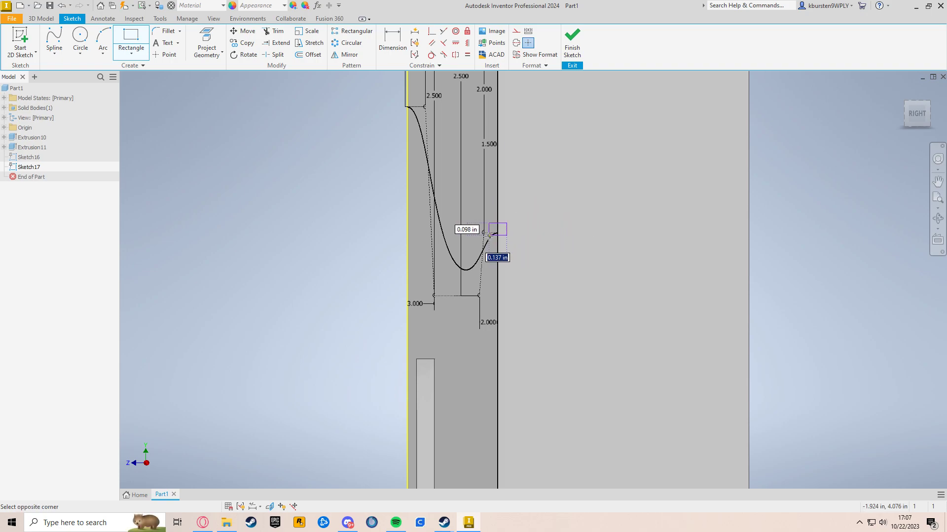
pyautogui.click(269, 245)
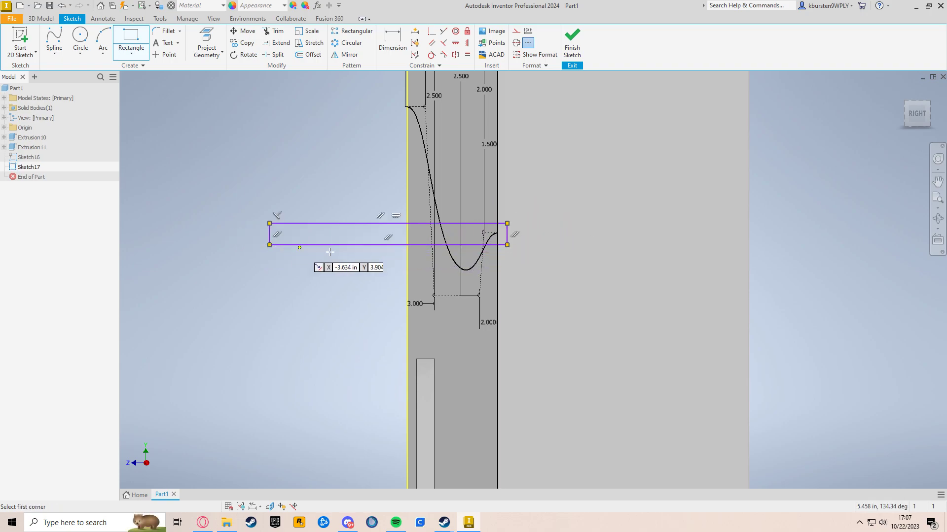
# - Dimension the rectangle 2 in long and 0.25 in high
pyautogui.press('d')
pyautogui.click(359, 245)
pyautogui.click(364, 264)
pyautogui.write('2')
pyautogui.press('Return')
pyautogui.click(239, 213)
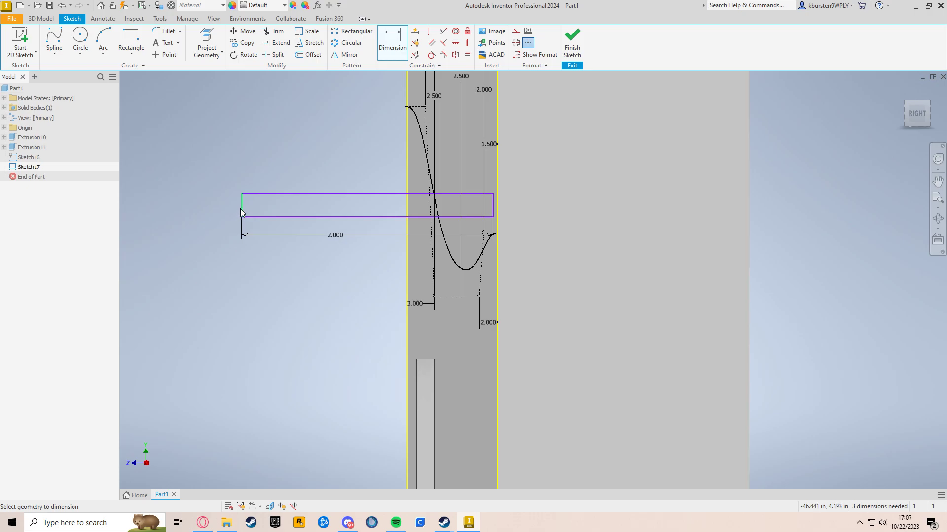
pyautogui.click(228, 205)
pyautogui.write('.25')
pyautogui.press('Return')
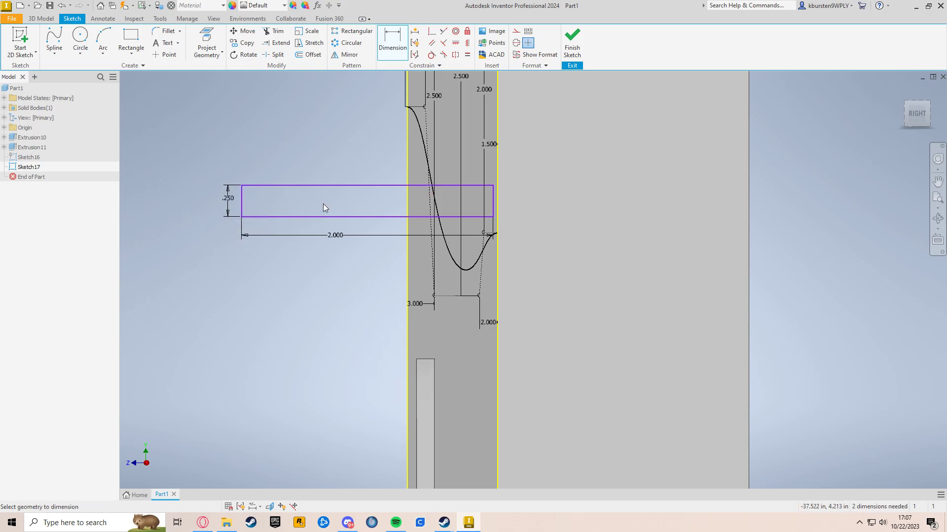
# - Move the rectangle so its inner end overlaps the end face and its height range straddles the spline's endpoint
pyautogui.moveTo(536, 207); pyautogui.dragTo(496, 331, button='middle')
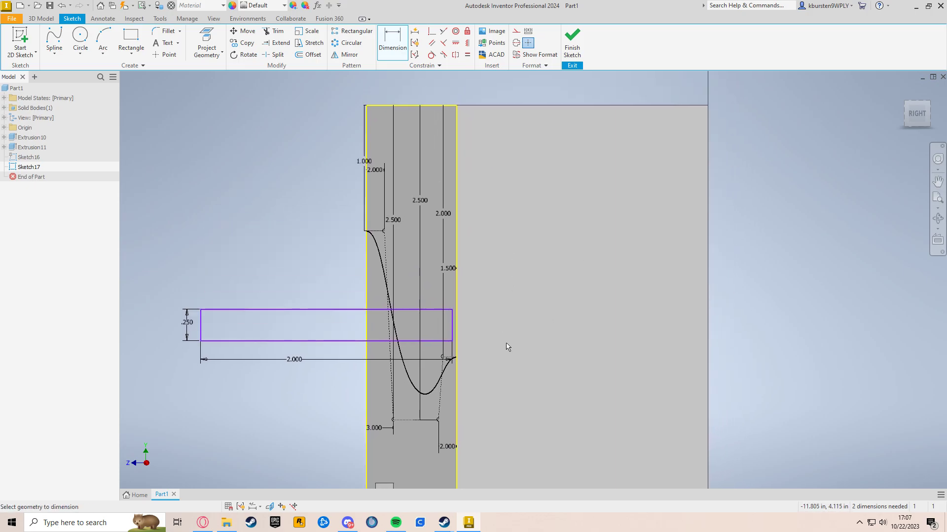
pyautogui.press('Escape')
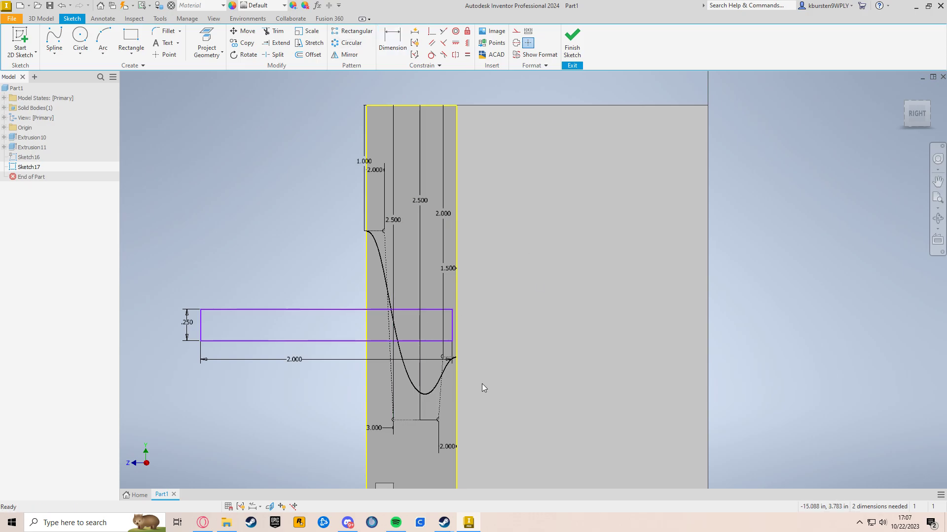
pyautogui.moveTo(482, 384); pyautogui.dragTo(482, 362, button='middle')
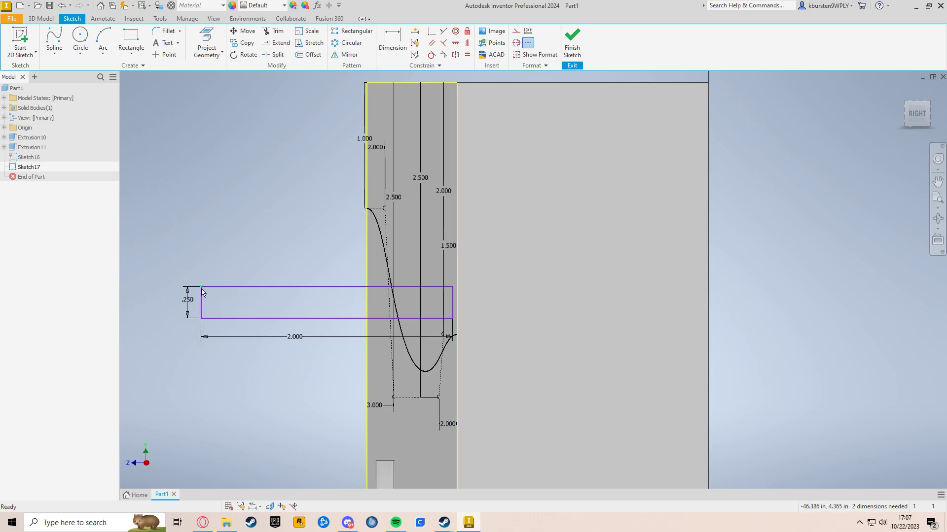
pyautogui.moveTo(201, 288); pyautogui.dragTo(218, 318)
pyautogui.scroll(3, 516, 357)
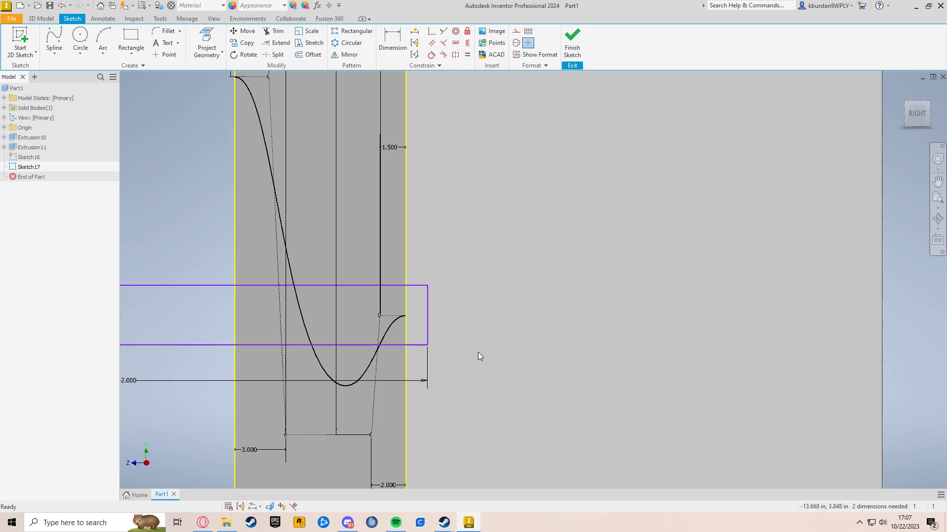
# - Dimension the rectangle's top edge 1.875 in below the block's top edge
pyautogui.press('d')
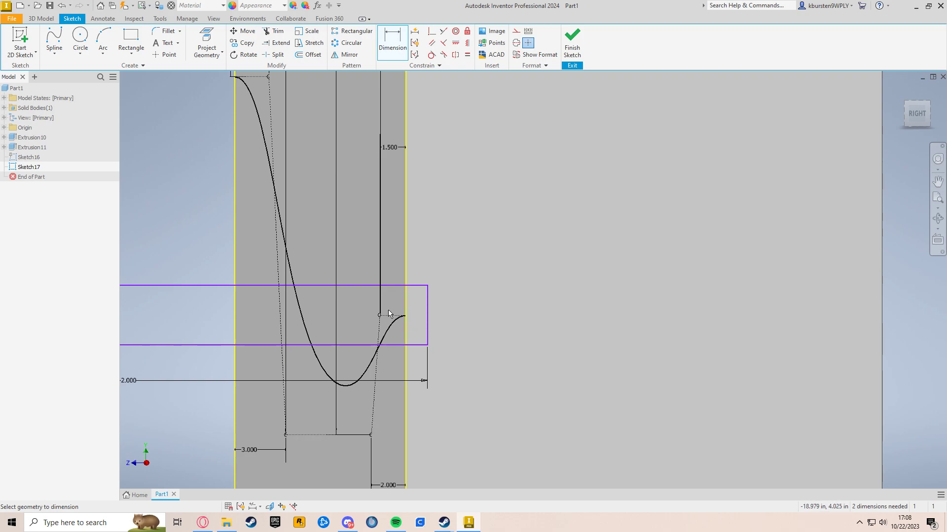
pyautogui.scroll(1, 464, 309)
pyautogui.scroll(-3, 510, 296)
pyautogui.scroll(1, 507, 294)
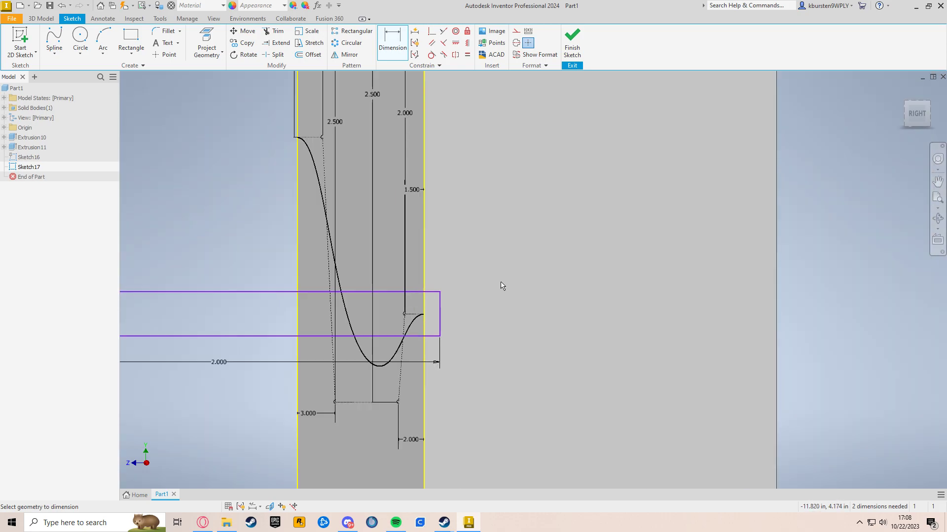
pyautogui.moveTo(504, 280); pyautogui.dragTo(542, 334, button='middle')
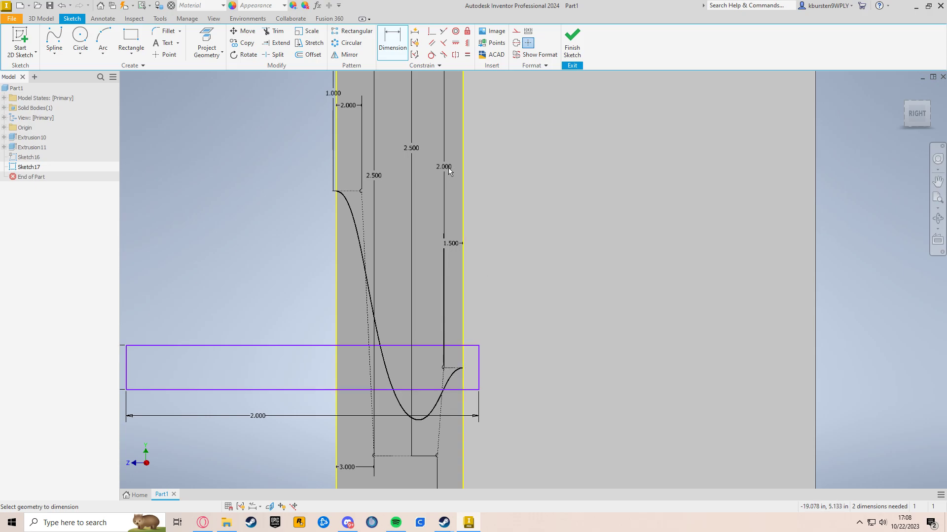
pyautogui.moveTo(454, 171); pyautogui.dragTo(460, 236, button='middle')
pyautogui.moveTo(508, 353); pyautogui.dragTo(501, 325, button='middle')
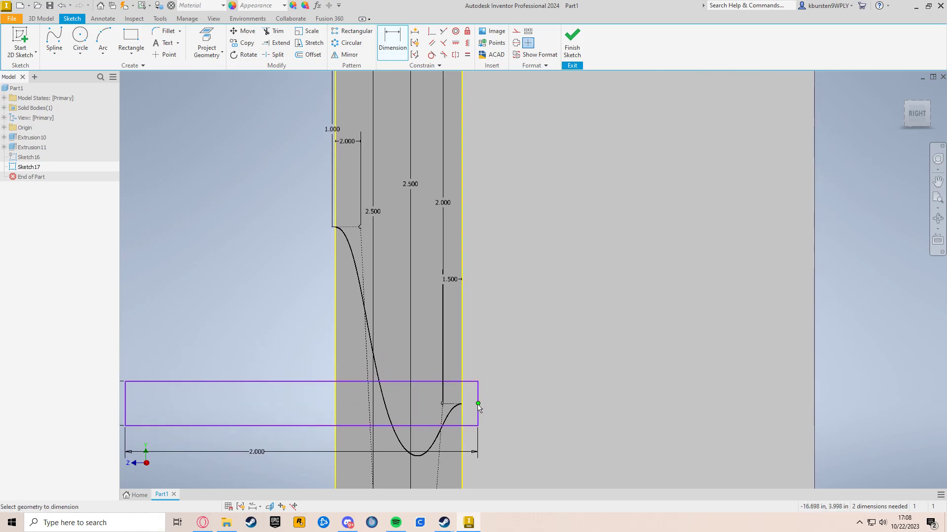
pyautogui.click(447, 381)
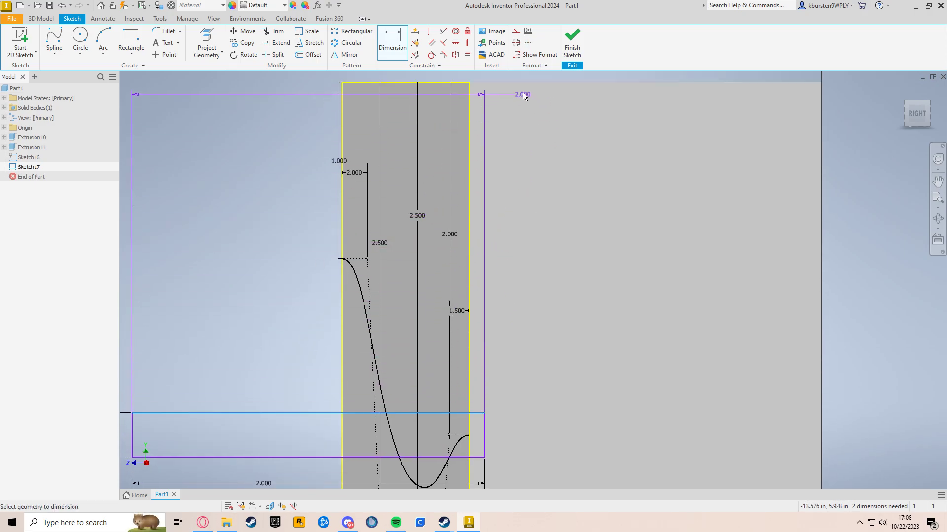
pyautogui.click(517, 84)
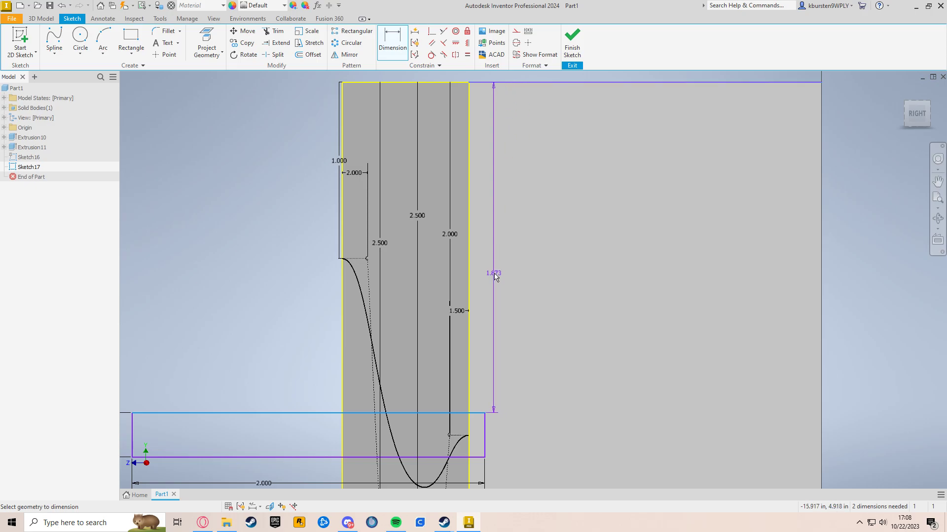
pyautogui.click(495, 274)
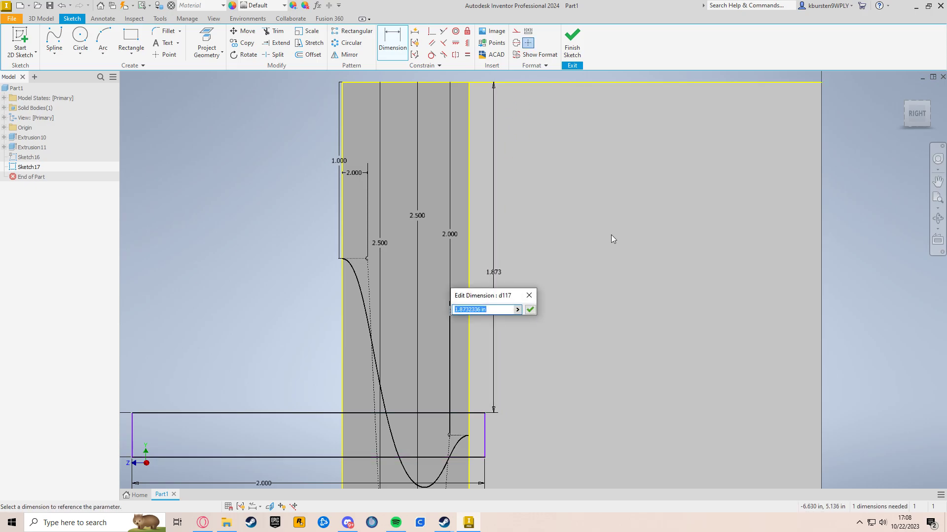
pyautogui.write('1.875')
pyautogui.press('Return')
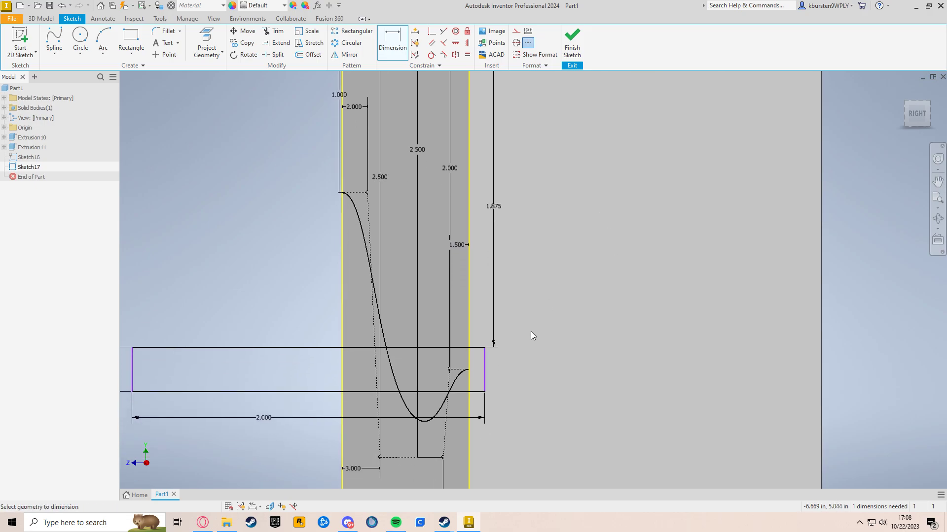
# - Dimension the rectangle's inner end 0.125 in inside the block's front edge and finish the sketch
pyautogui.moveTo(495, 394); pyautogui.dragTo(502, 338, button='middle')
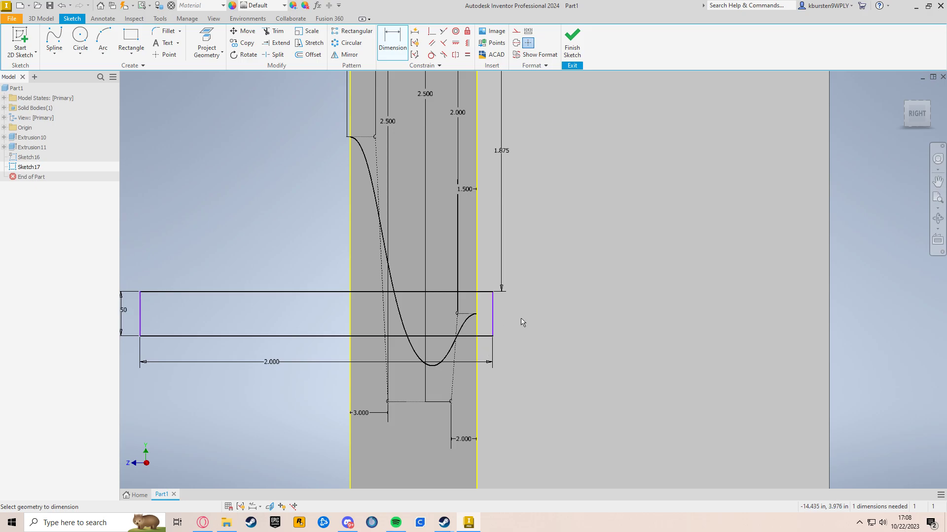
pyautogui.moveTo(498, 333); pyautogui.dragTo(490, 348, button='middle')
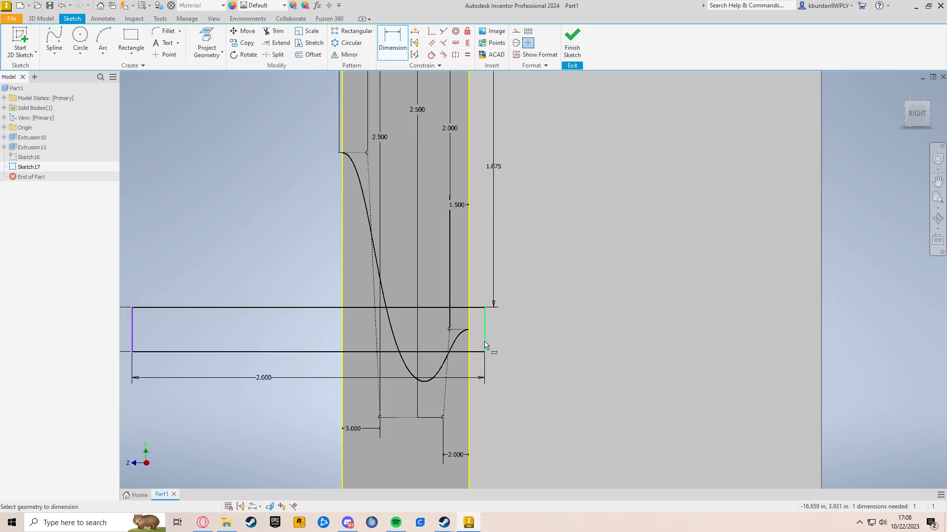
pyautogui.click(485, 346)
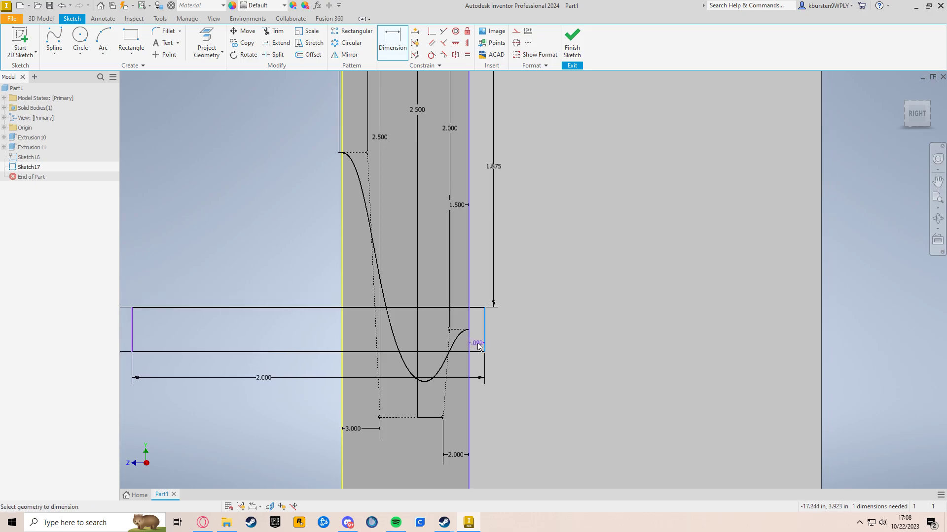
pyautogui.click(477, 345)
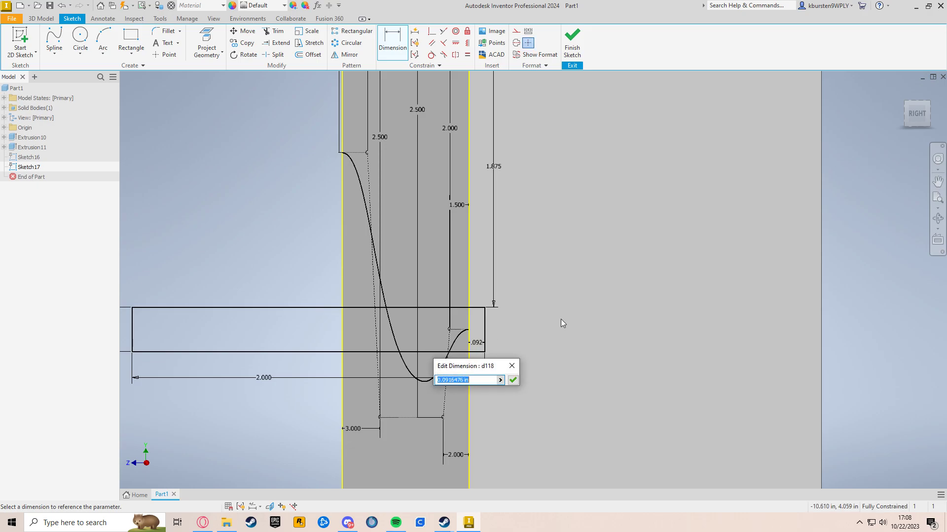
pyautogui.write('0.12')
pyautogui.press('Return')
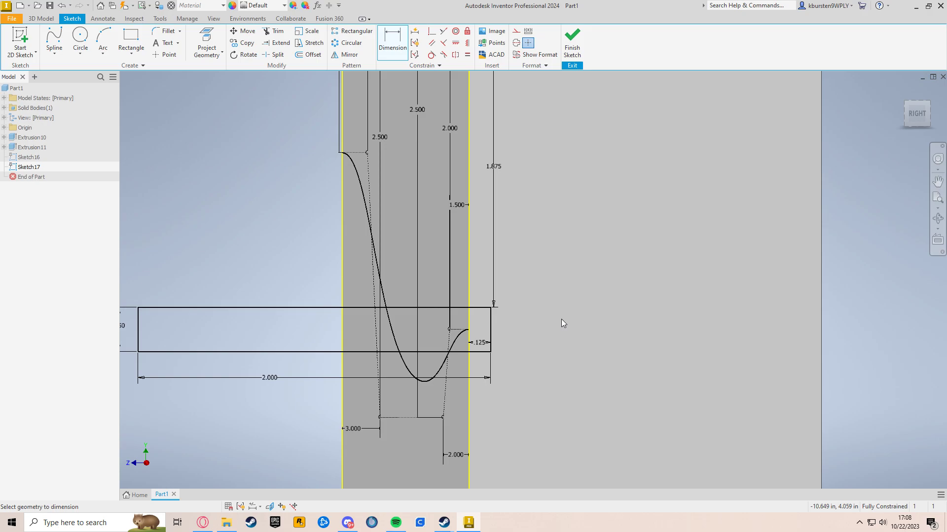
pyautogui.moveTo(561, 319); pyautogui.dragTo(616, 307, button='middle')
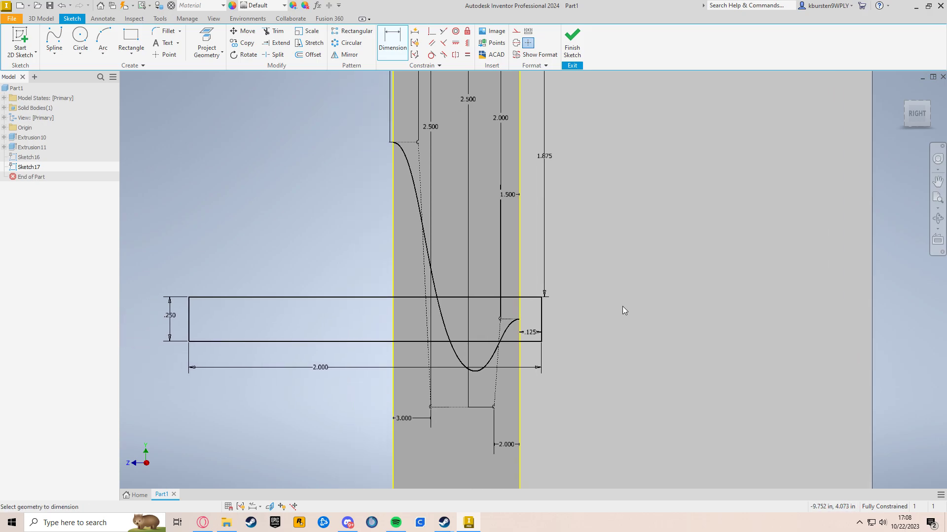
pyautogui.moveTo(623, 309); pyautogui.dragTo(605, 376, button='middle')
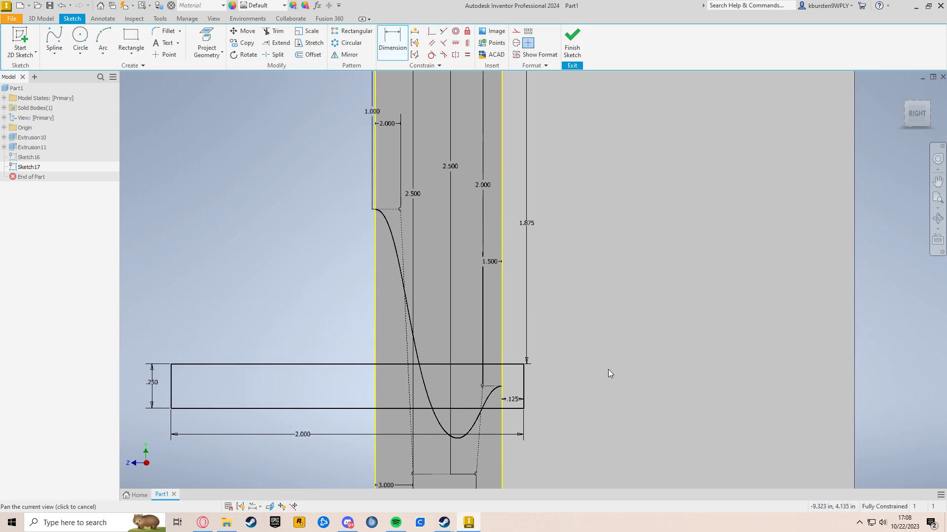
pyautogui.moveTo(592, 280); pyautogui.dragTo(577, 252, button='middle')
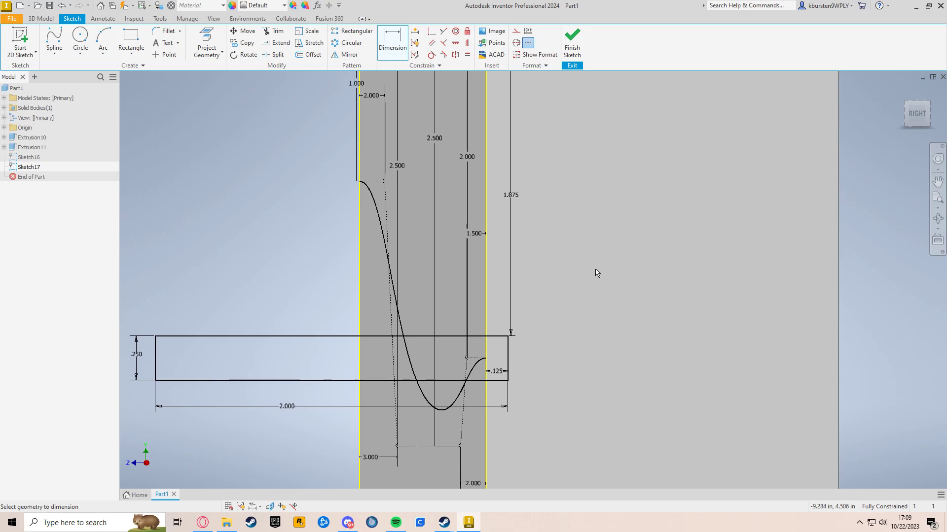
pyautogui.moveTo(569, 256); pyautogui.dragTo(596, 228, button='middle')
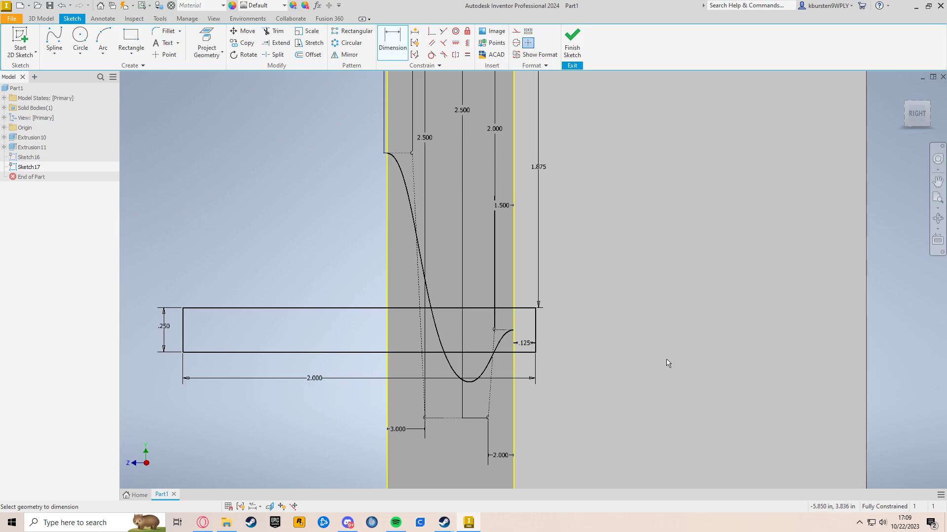
pyautogui.press('Escape')
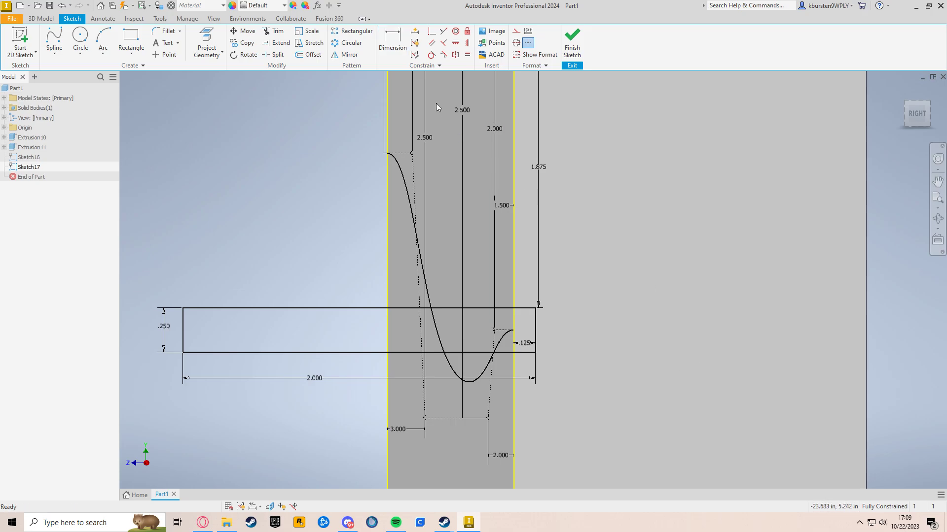
pyautogui.click(574, 57)
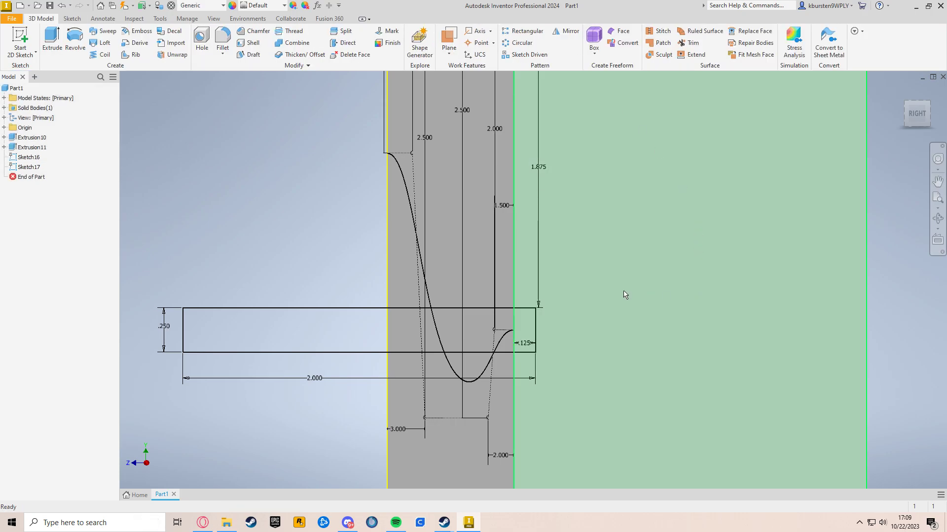
# - Start a Sweep and select both regions of the thin rectangle, inside and outside the block, as its profiles
pyautogui.click(901, 94)
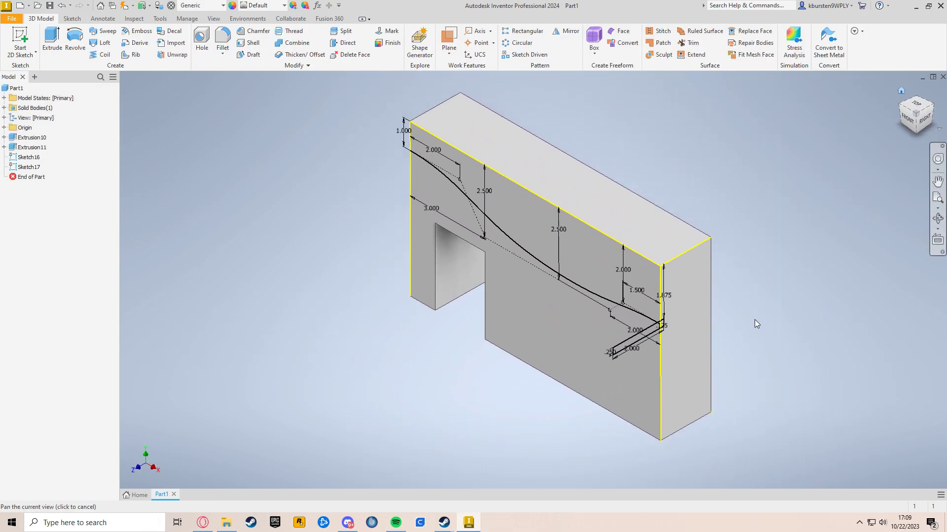
pyautogui.scroll(-2, 783, 336)
pyautogui.scroll(-2, 597, 346)
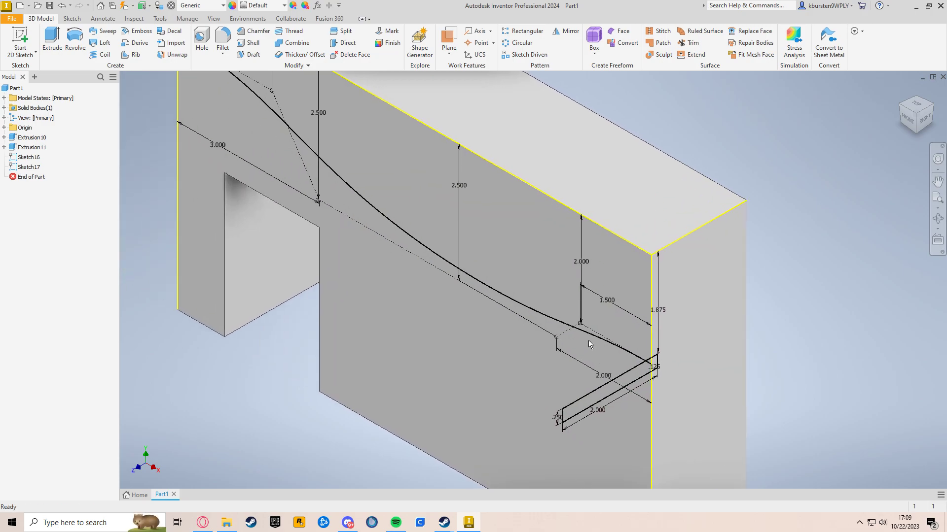
pyautogui.scroll(2, 666, 375)
pyautogui.moveTo(779, 330); pyautogui.dragTo(732, 304, button='middle')
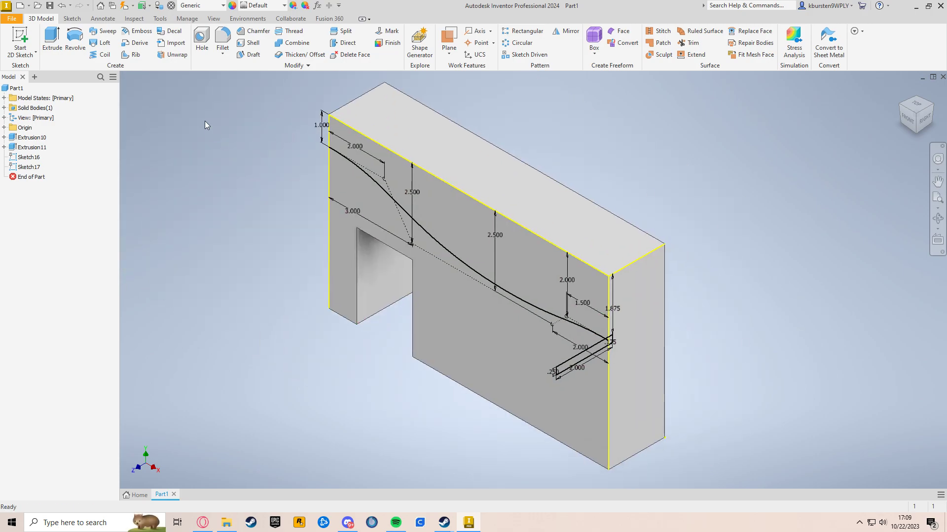
pyautogui.click(109, 35)
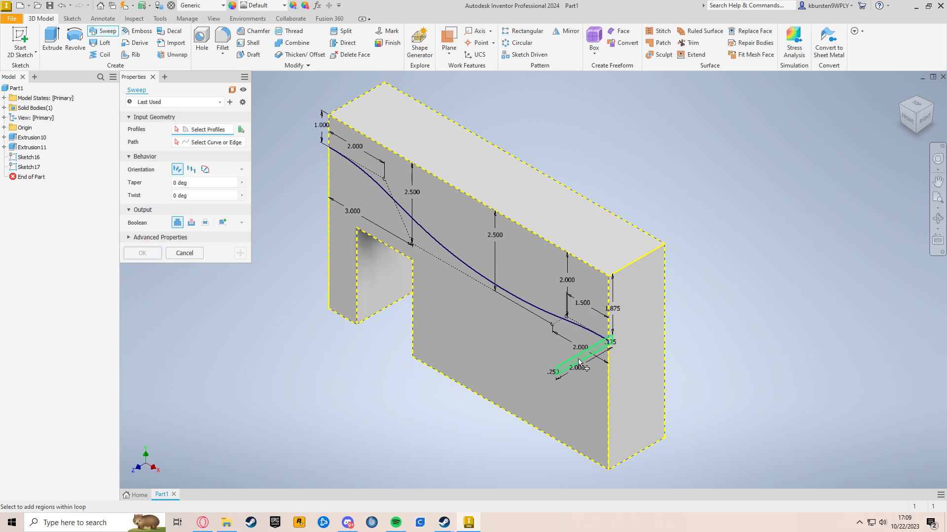
pyautogui.scroll(-3, 576, 358)
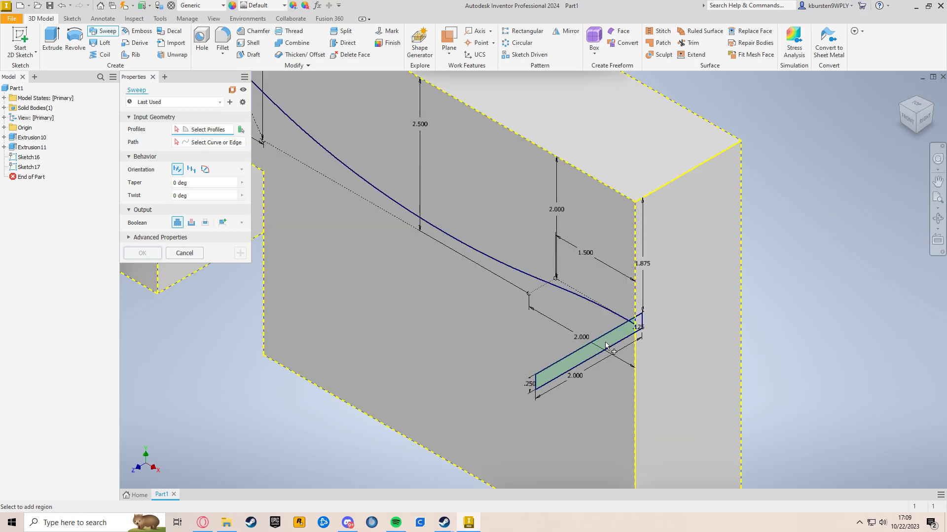
pyautogui.scroll(-2, 608, 343)
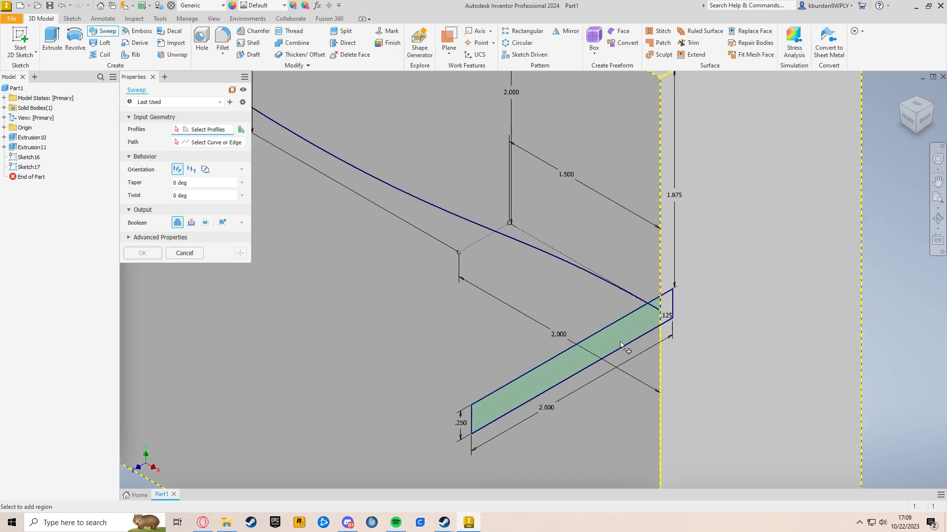
pyautogui.click(626, 333)
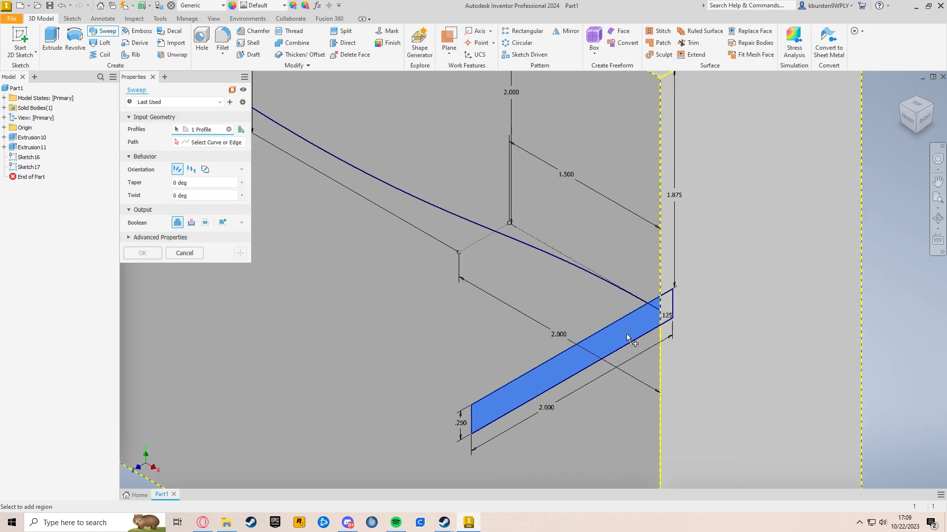
pyautogui.scroll(-2, 626, 333)
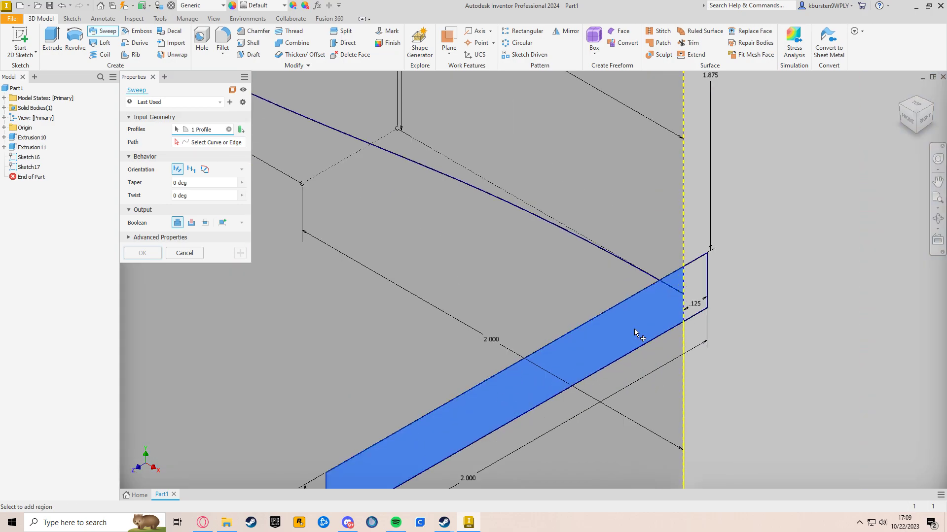
pyautogui.click(699, 284)
pyautogui.scroll(5, 713, 313)
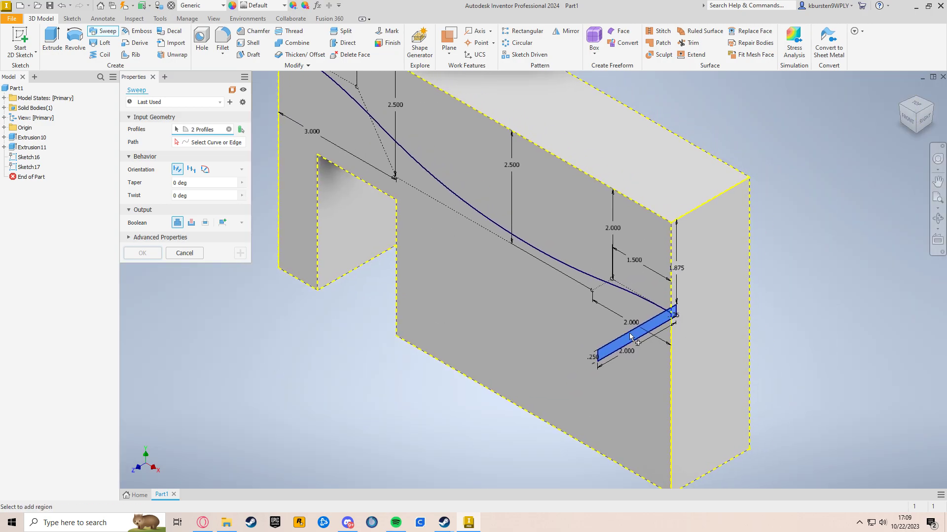
# - Set the front-face spline as the sweep path and create the sweep joined to the block
pyautogui.scroll(-2, 674, 319)
pyautogui.scroll(2, 622, 291)
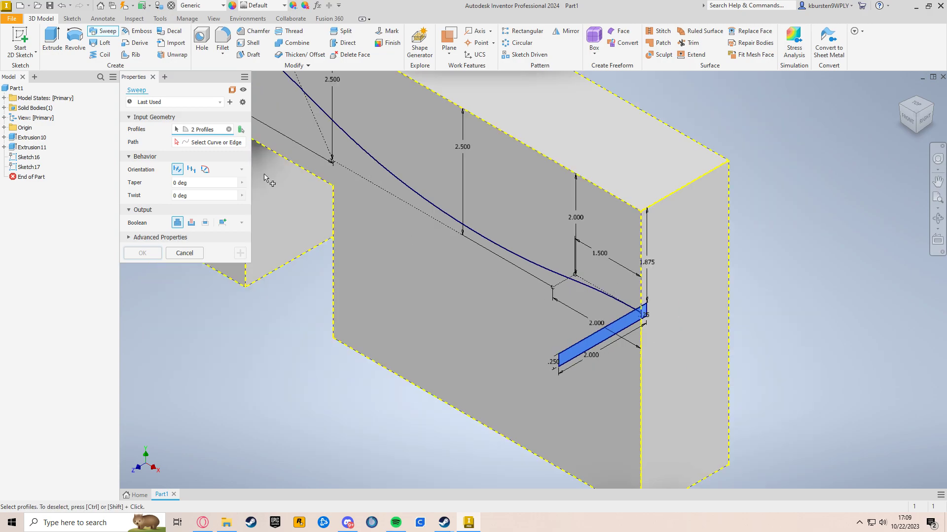
pyautogui.moveTo(260, 174); pyautogui.dragTo(325, 211, button='middle')
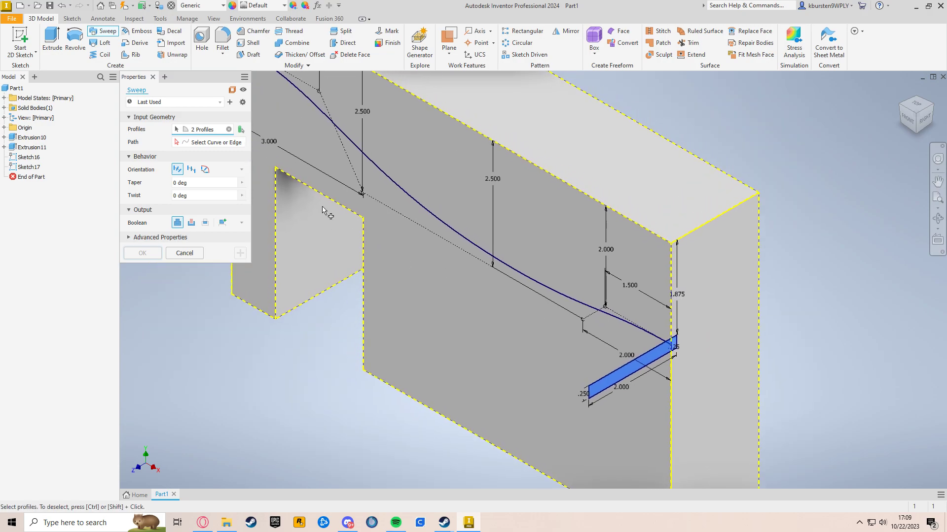
pyautogui.click(222, 144)
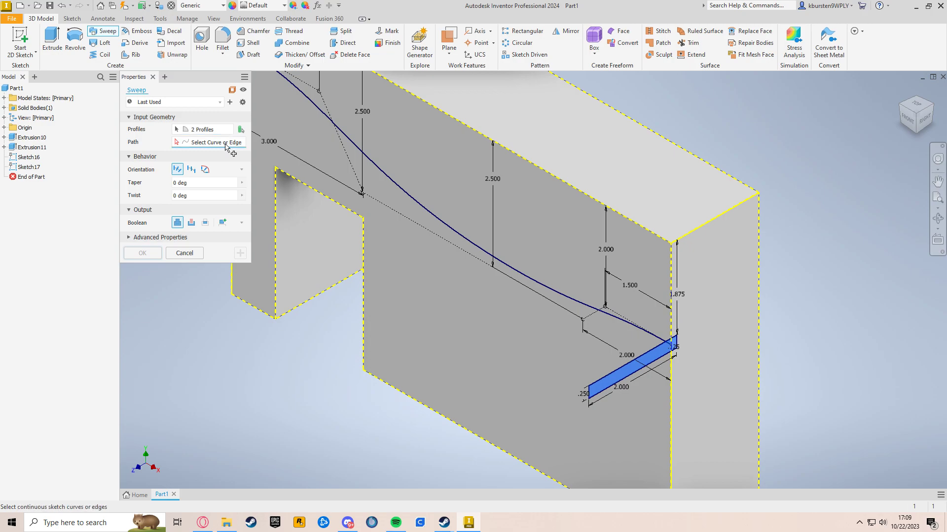
pyautogui.moveTo(444, 279); pyautogui.dragTo(481, 298, button='middle')
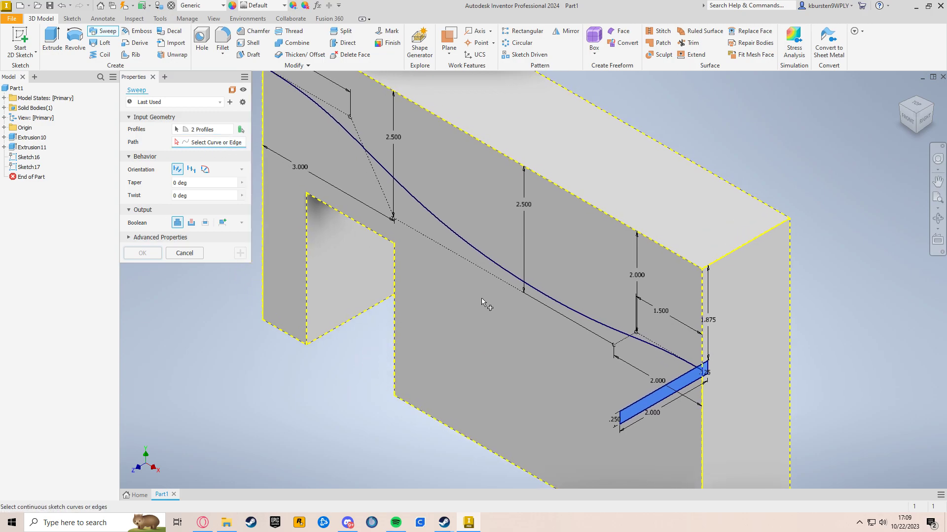
pyautogui.click(493, 266)
pyautogui.moveTo(498, 274); pyautogui.dragTo(621, 304, button='middle')
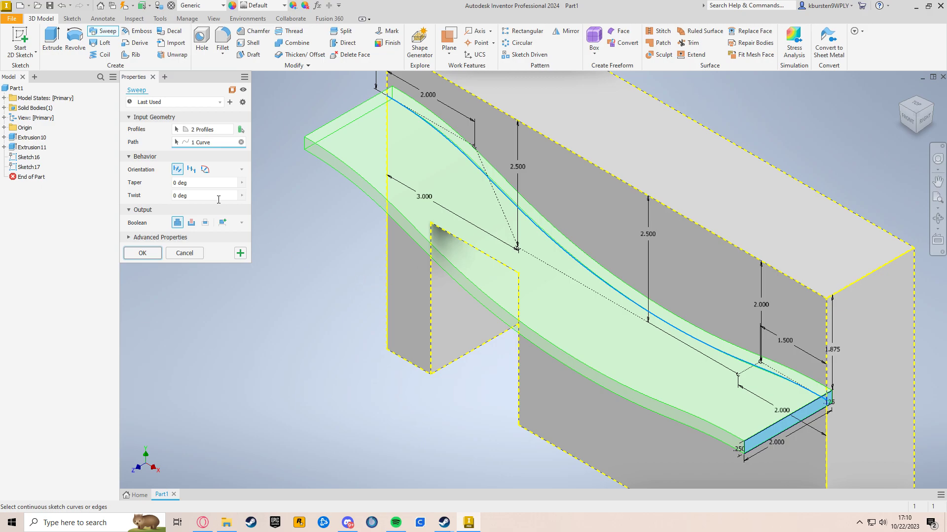
pyautogui.click(192, 222)
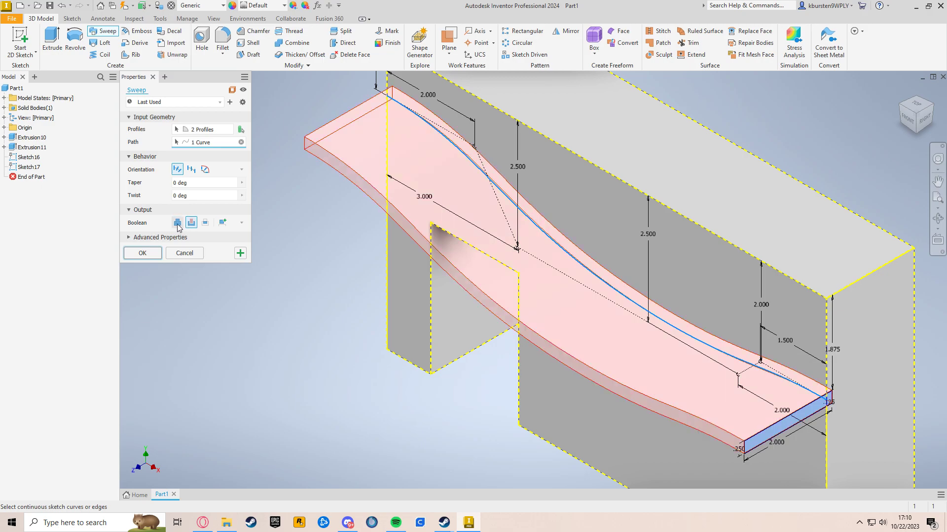
pyautogui.click(177, 223)
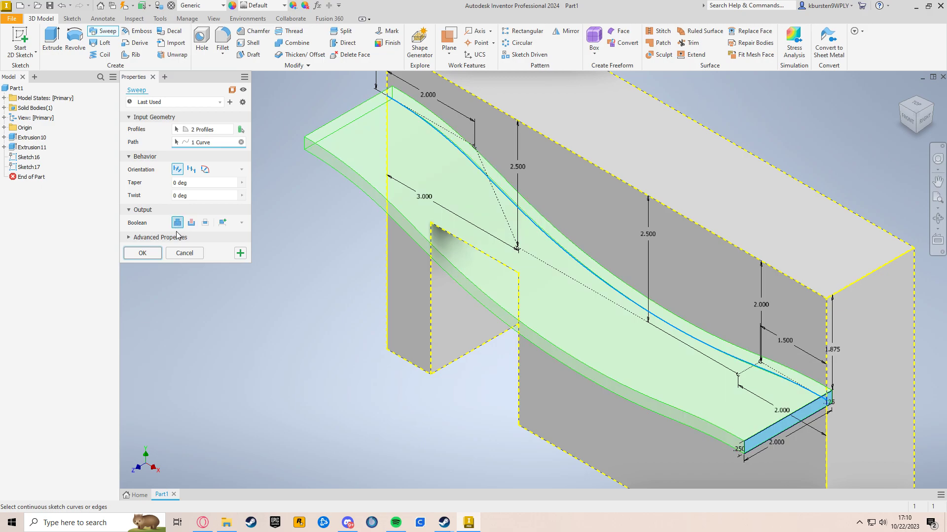
pyautogui.click(147, 254)
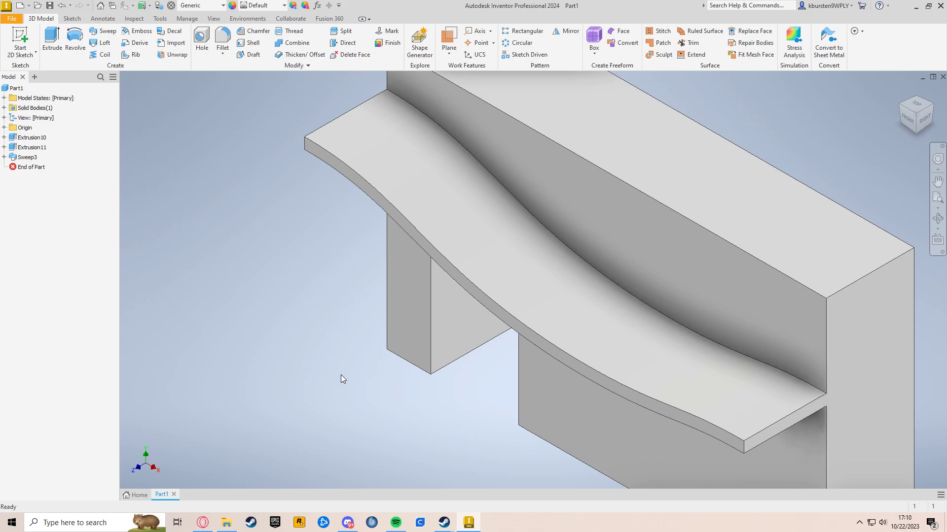
# - Start a new sketch on the block's front face below the swept ledge
pyautogui.keyDown('shift'); pyautogui.moveTo(376, 363); pyautogui.dragTo(411, 325, button='middle'); pyautogui.keyUp('shift')
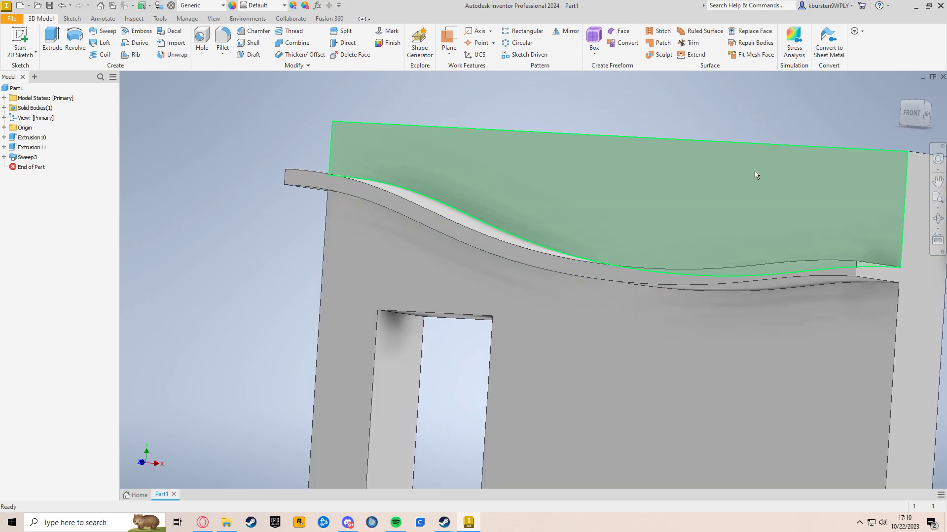
pyautogui.click(927, 105)
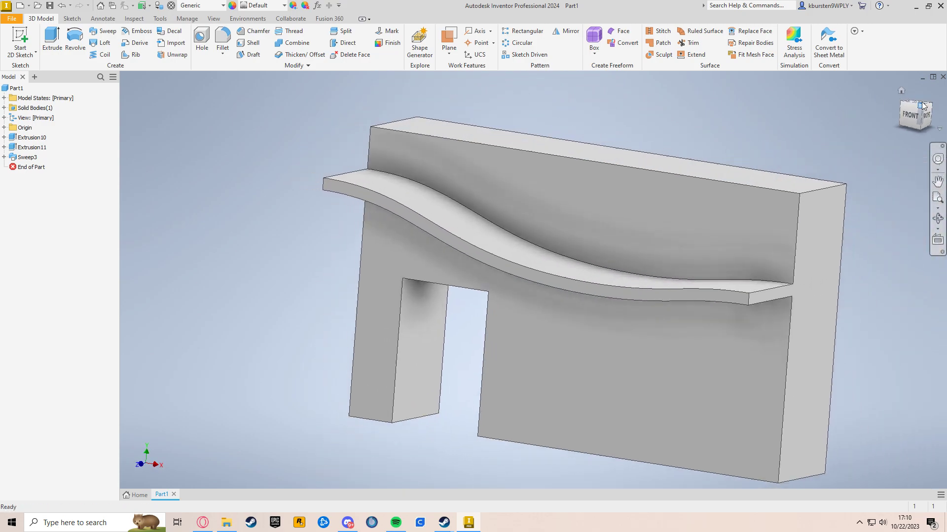
pyautogui.moveTo(532, 388)
pyautogui.keyDown('shift'); pyautogui.mouseDown(button='middle')
pyautogui.moveTo(534, 372)
pyautogui.moveTo(602, 349)
pyautogui.moveTo(672, 359)
pyautogui.moveTo(553, 355)
pyautogui.moveTo(531, 361)
pyautogui.moveTo(553, 365)
pyautogui.moveTo(518, 366)
pyautogui.mouseUp(button='middle'); pyautogui.keyUp('shift')
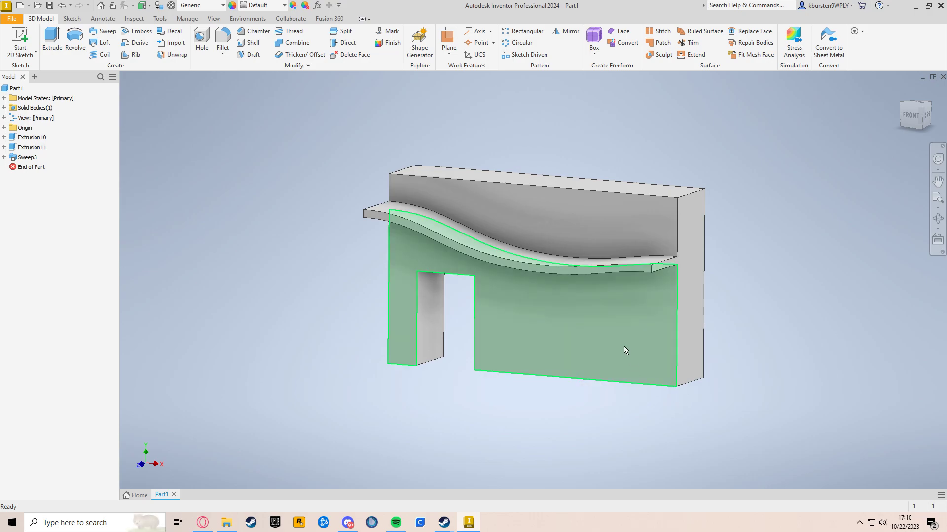
pyautogui.click(639, 361)
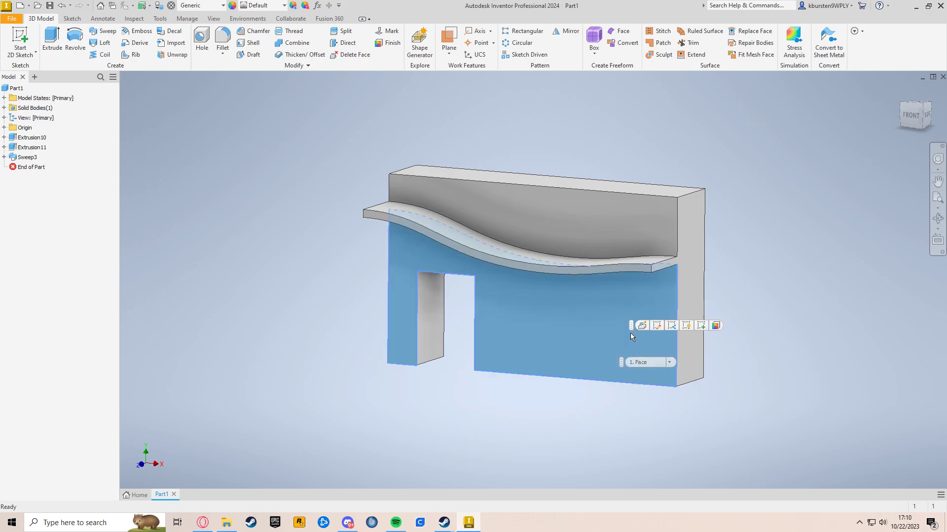
pyautogui.click(20, 34)
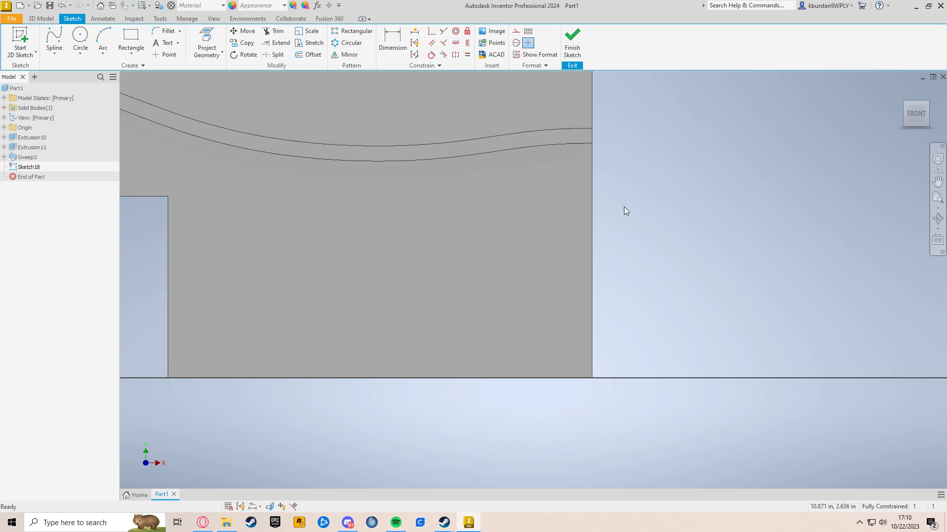
# - Sketch a vertical line about 2.3 in long up from the bottom edge of the block's front face
pyautogui.click(62, 55)
pyautogui.click(63, 65)
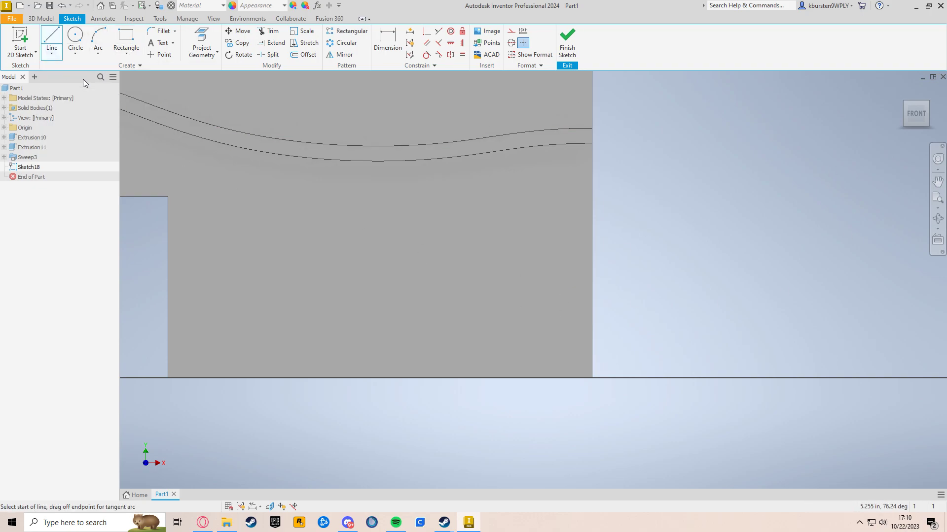
pyautogui.click(463, 378)
pyautogui.click(464, 237)
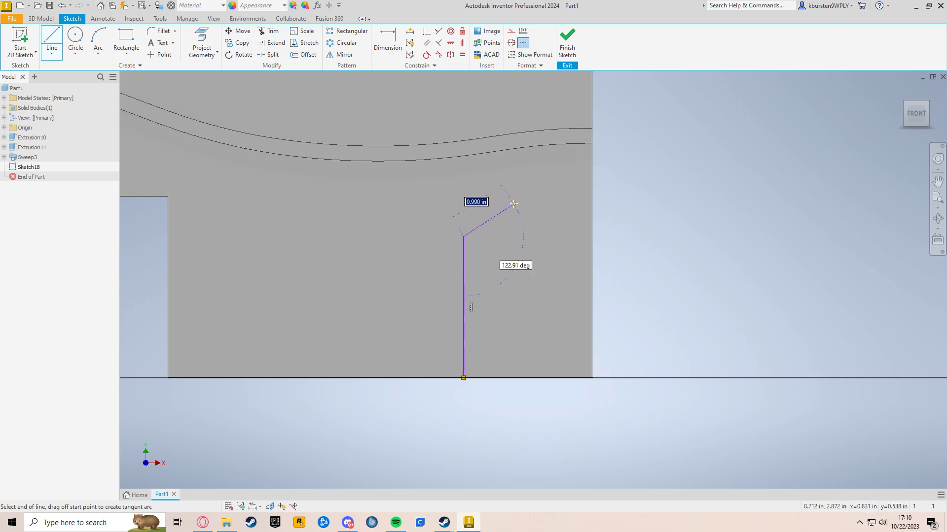
pyautogui.press('Escape')
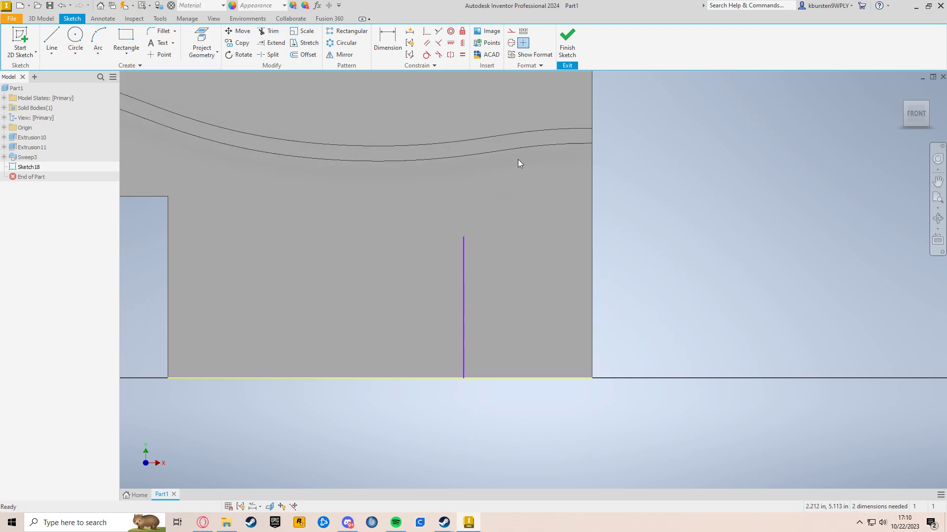
# - Sketch a horizontal line about 1.5 in long inward from the block's right edge, above the vertical line
pyautogui.click(51, 42)
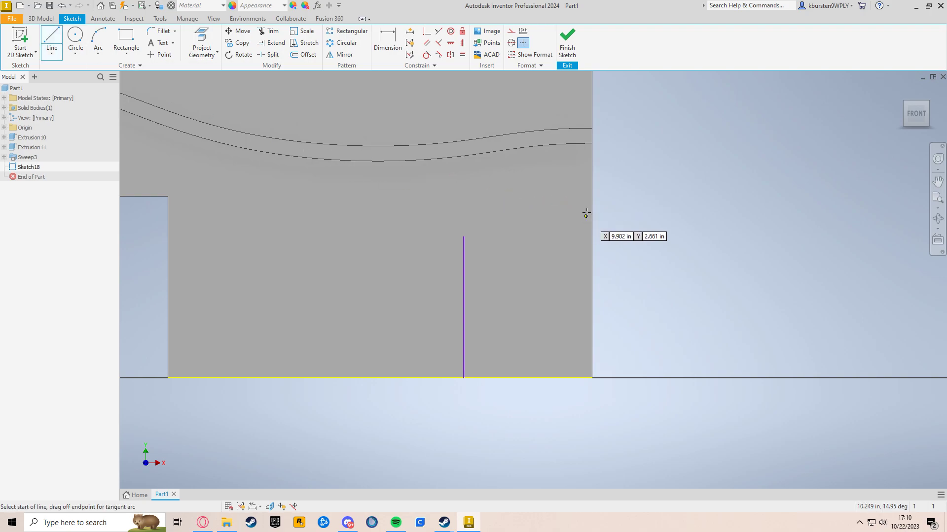
pyautogui.click(592, 190)
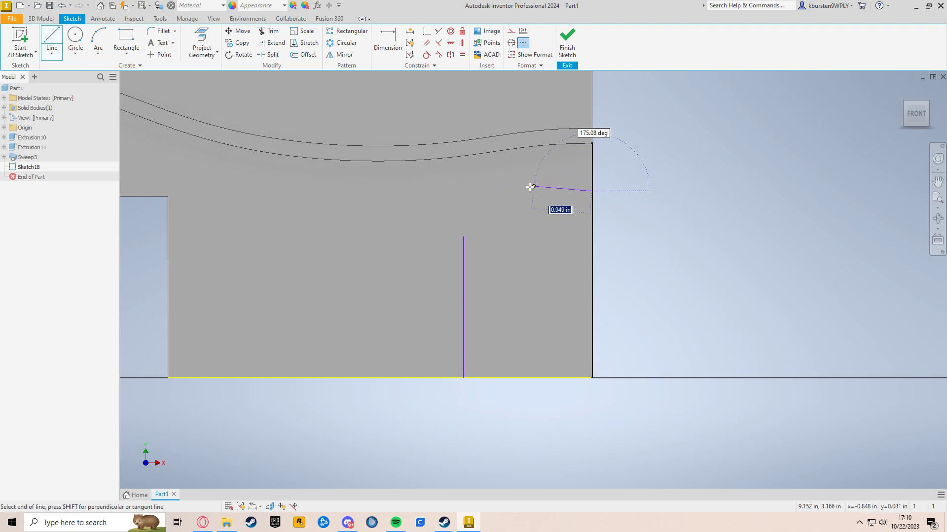
pyautogui.click(499, 191)
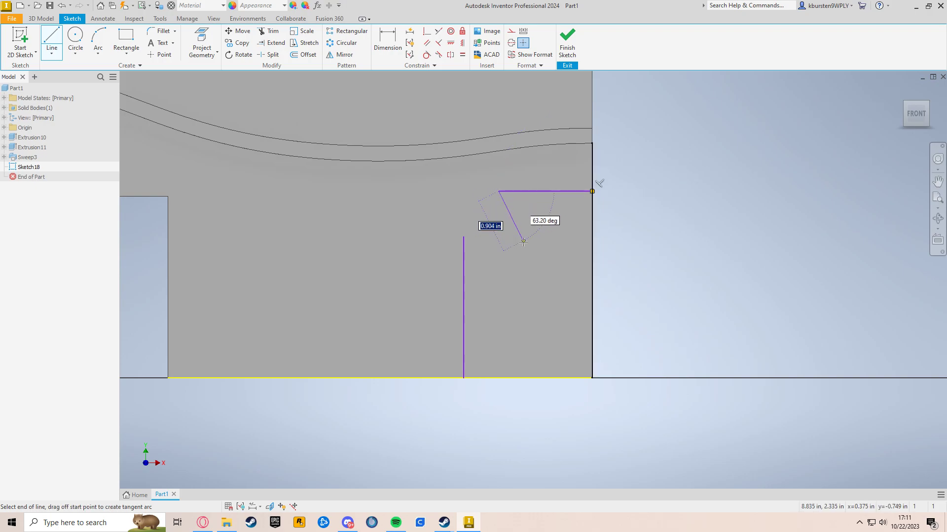
pyautogui.press('Escape')
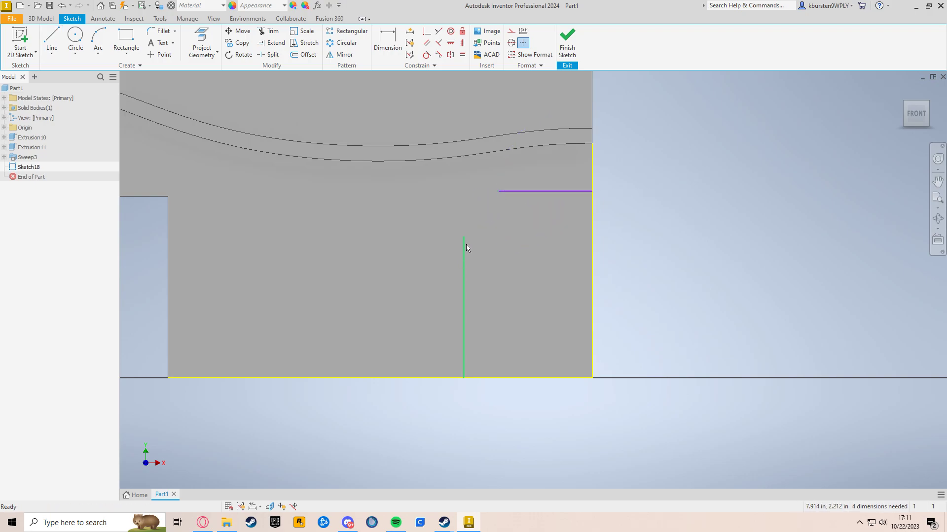
# - Join the free ends of the two lines with an outward-bulging three-point arc of about 0.5 in radius
pyautogui.click(102, 38)
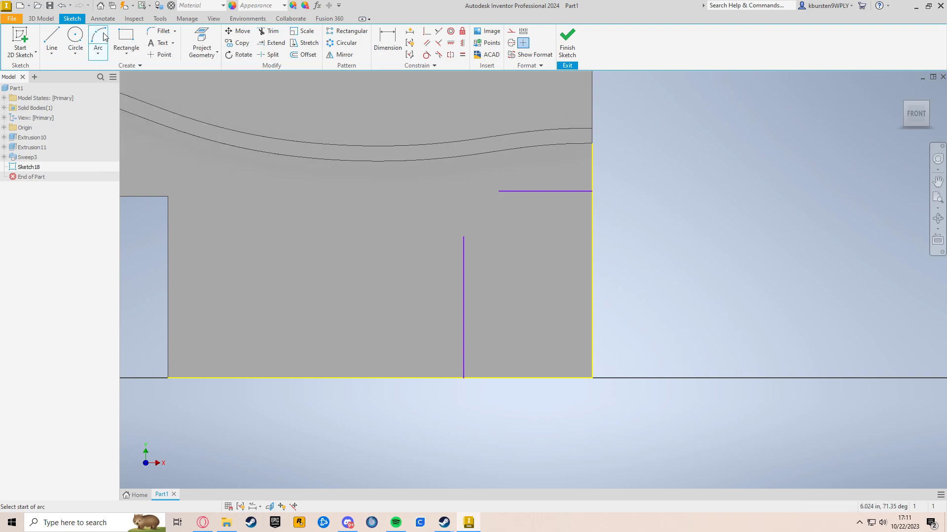
pyautogui.click(463, 236)
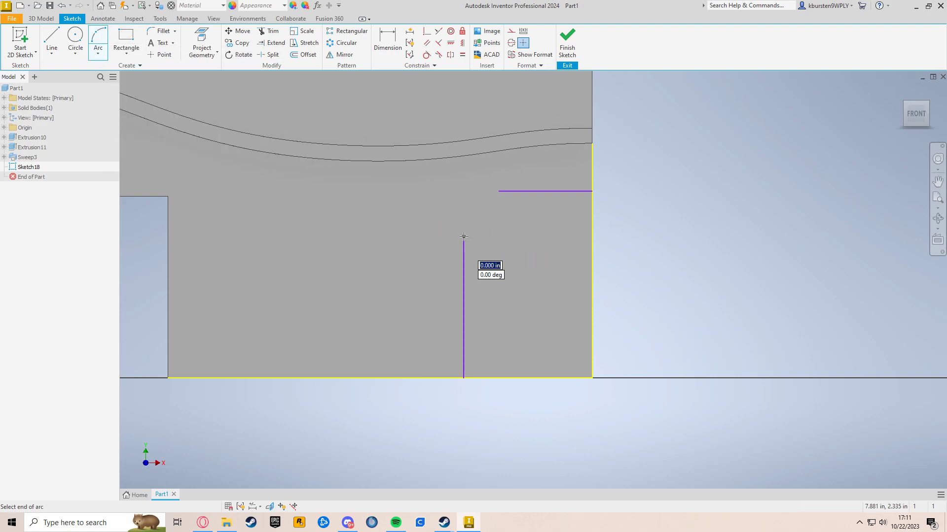
pyautogui.click(498, 191)
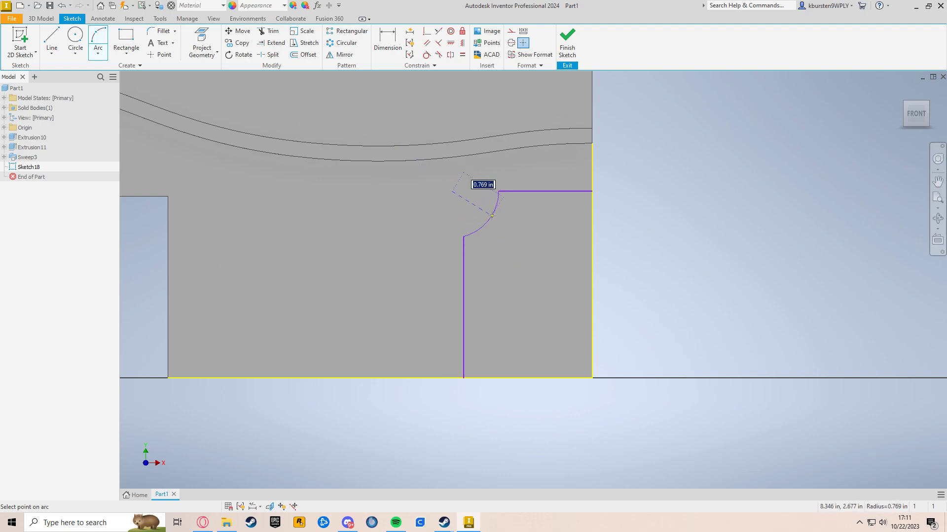
pyautogui.click(453, 188)
pyautogui.scroll(-2, 567, 191)
pyautogui.scroll(5, 513, 168)
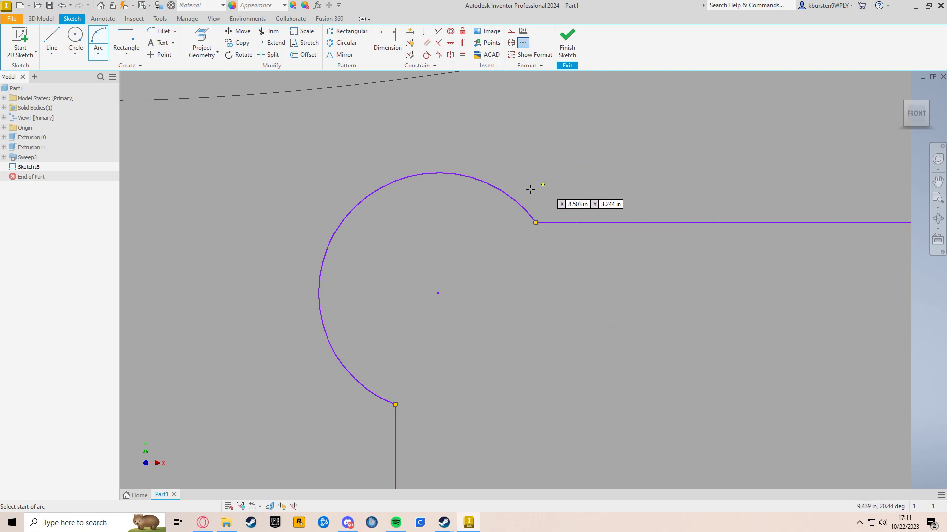
pyautogui.press('Escape')
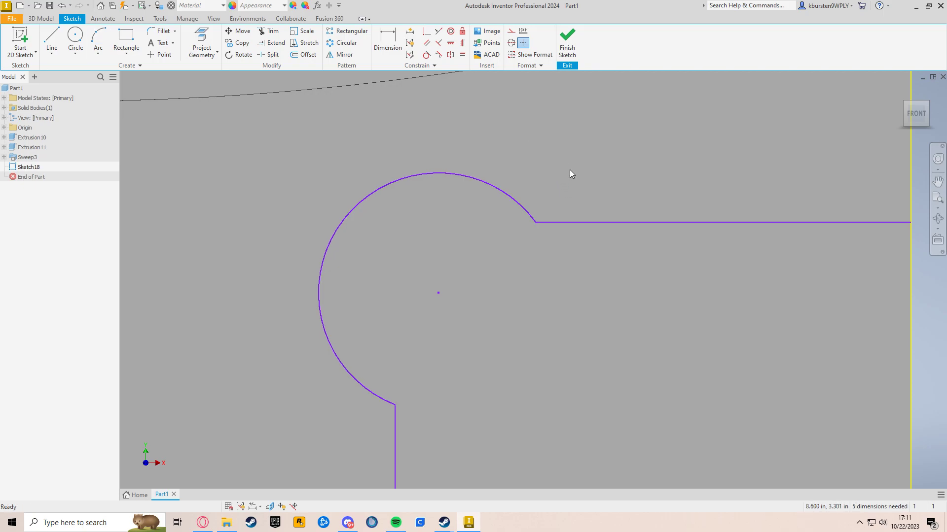
# - Make the arc tangent to both the horizontal line and the vertical line
pyautogui.click(426, 56)
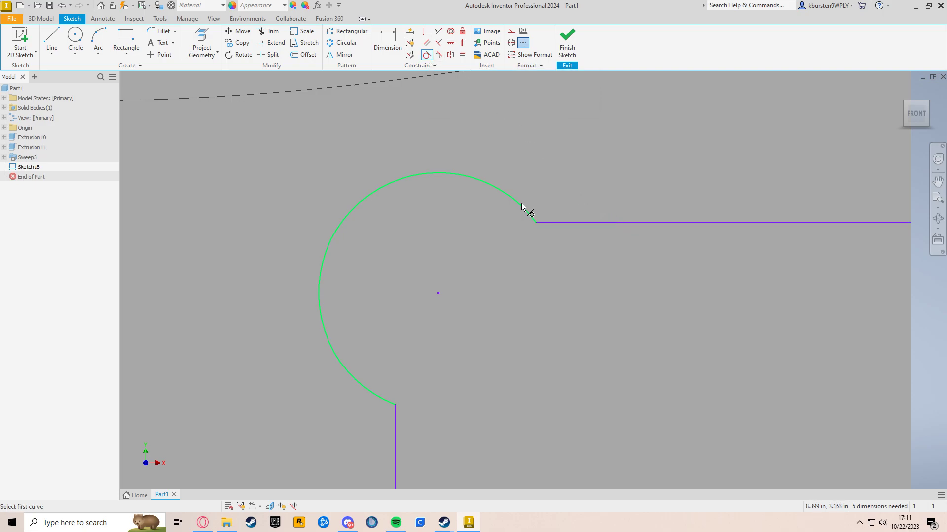
pyautogui.click(651, 221)
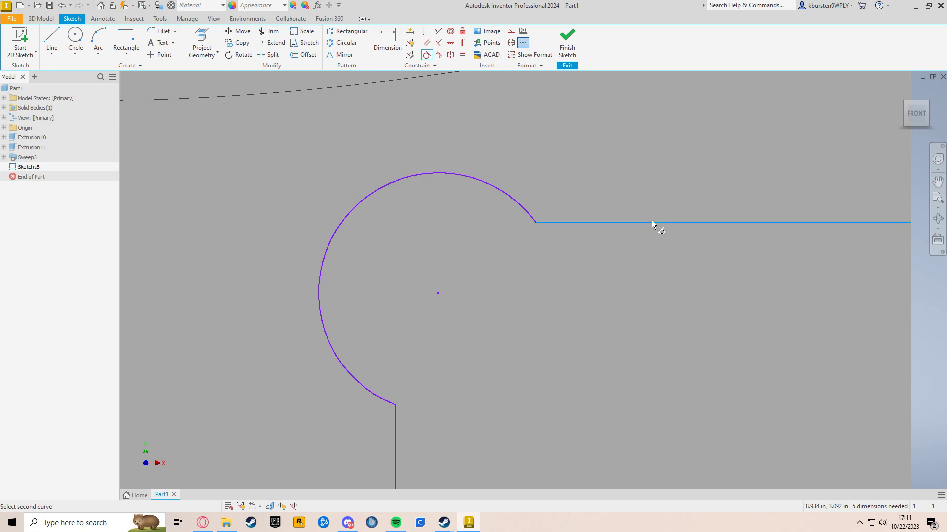
pyautogui.click(515, 203)
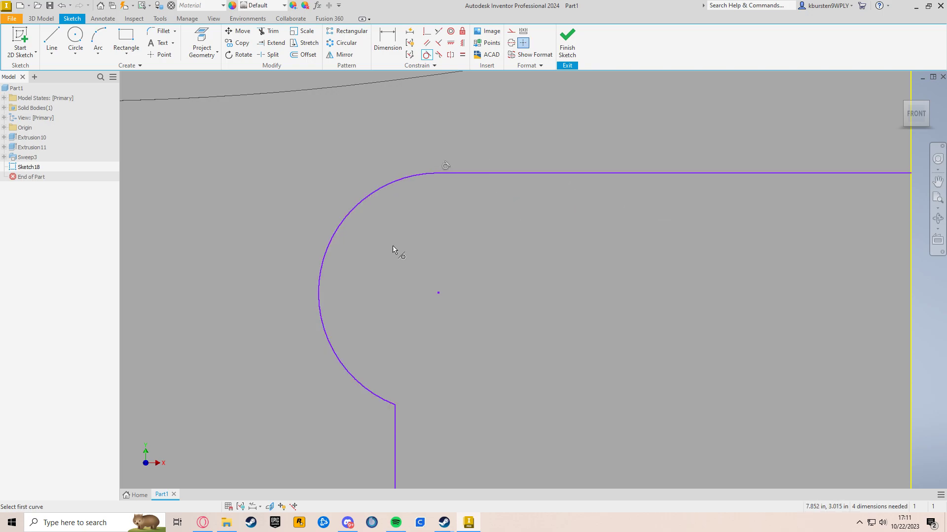
pyautogui.moveTo(496, 288); pyautogui.dragTo(585, 207, button='middle')
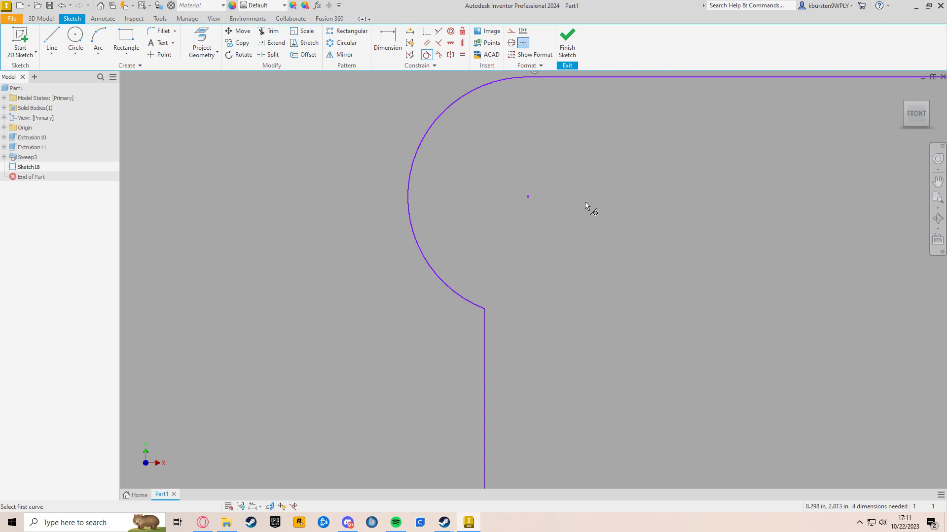
pyautogui.click(485, 365)
pyautogui.click(474, 307)
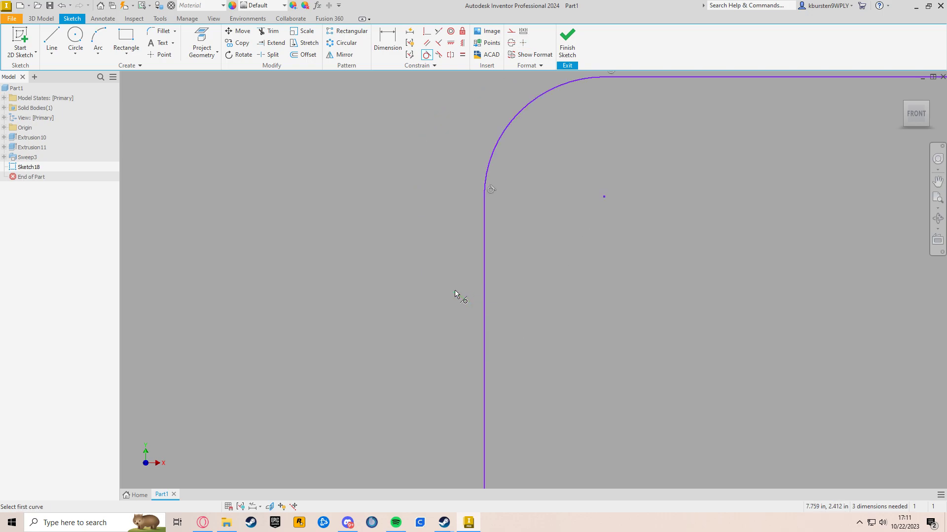
pyautogui.scroll(2, 567, 304)
pyautogui.moveTo(567, 300); pyautogui.dragTo(500, 291, button='middle')
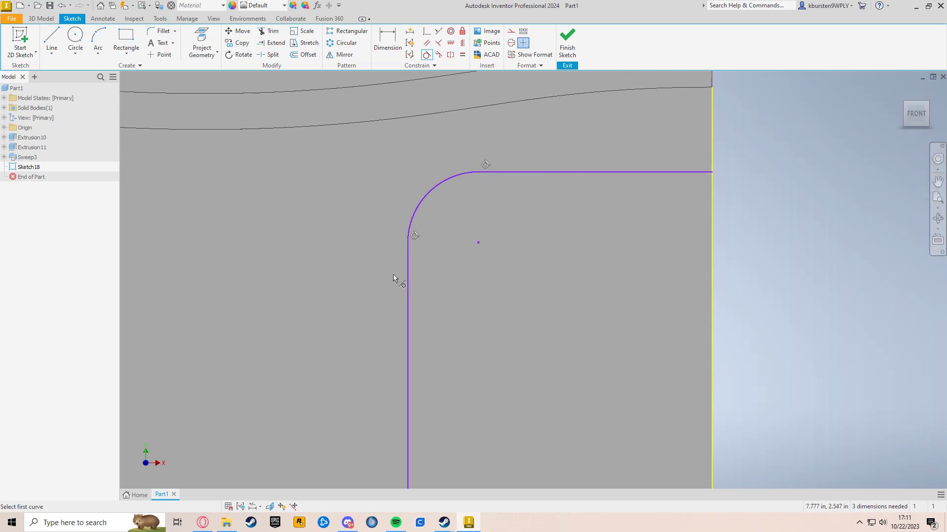
pyautogui.press('Escape')
# - Add a length dimension above the horizontal line
pyautogui.moveTo(580, 239); pyautogui.dragTo(576, 252, button='middle')
pyautogui.press('d')
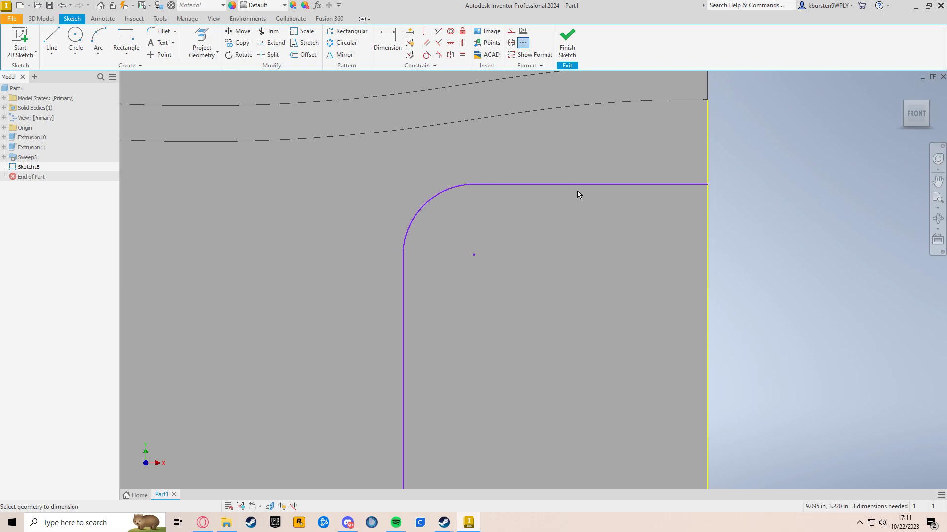
pyautogui.click(575, 183)
pyautogui.click(565, 166)
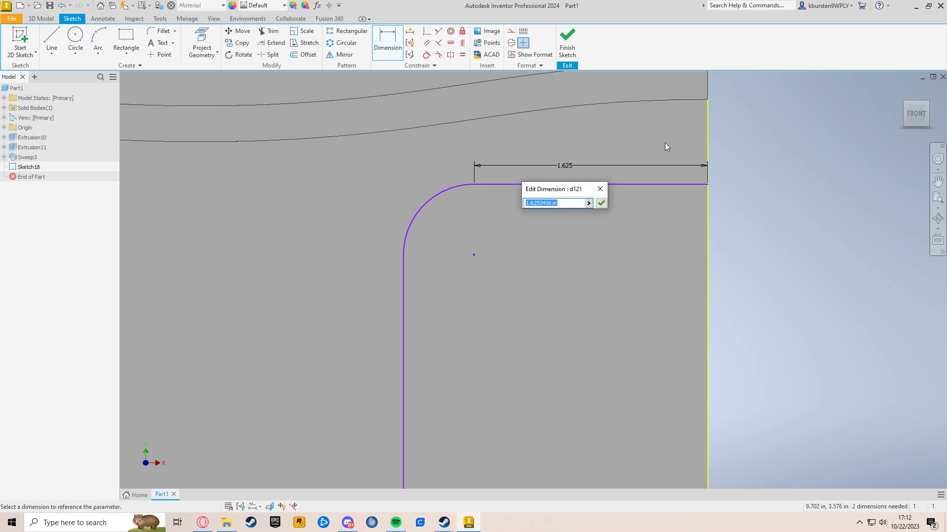
# - Try setting the horizontal line's length to 2 in and repositioning its end, and undo these changes
pyautogui.write('2')
pyautogui.press('Return')
pyautogui.moveTo(665, 144); pyautogui.dragTo(587, 262, button='middle')
pyautogui.scroll(-3, 660, 224)
pyautogui.press('Escape')
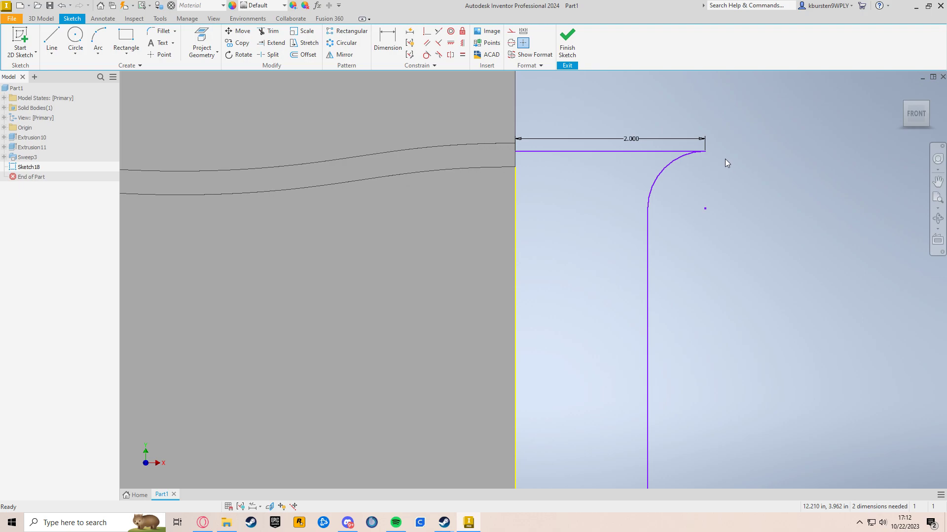
pyautogui.moveTo(705, 152)
pyautogui.mouseDown()
pyautogui.moveTo(675, 163)
pyautogui.moveTo(686, 222)
pyautogui.mouseUp()
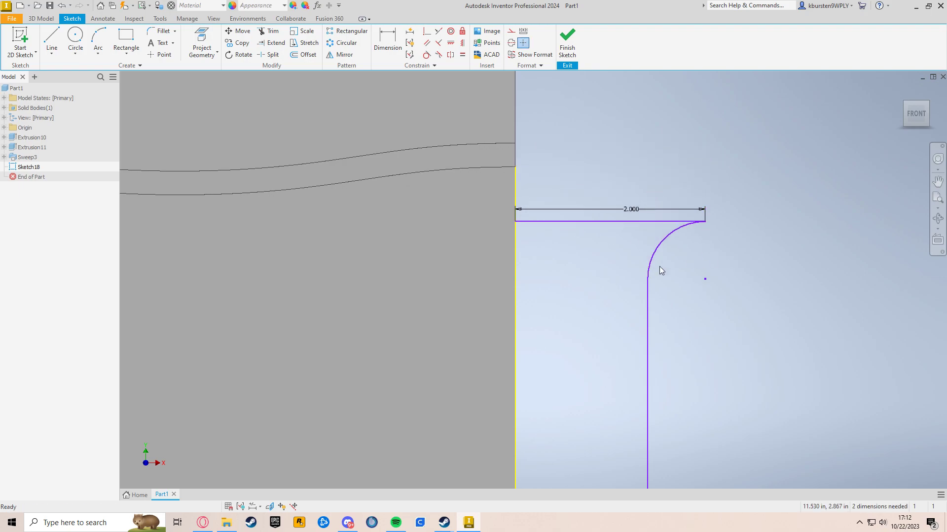
pyautogui.moveTo(613, 256); pyautogui.dragTo(630, 228, button='middle')
pyautogui.moveTo(667, 230); pyautogui.dragTo(690, 257)
pyautogui.hotkey('ctrl', 'z')
pyautogui.hotkey('ctrl', 'z')
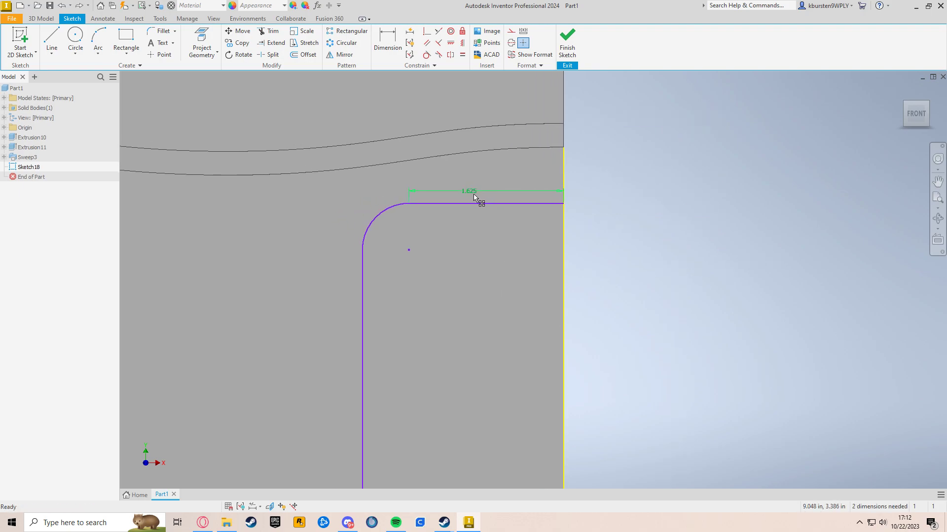
# - Dimension the vertical line's length as 2.5 in
pyautogui.moveTo(477, 214)
pyautogui.mouseDown(button='middle')
pyautogui.moveTo(514, 250)
pyautogui.moveTo(539, 172)
pyautogui.mouseUp(button='middle')
pyautogui.press('d')
pyautogui.click(445, 359)
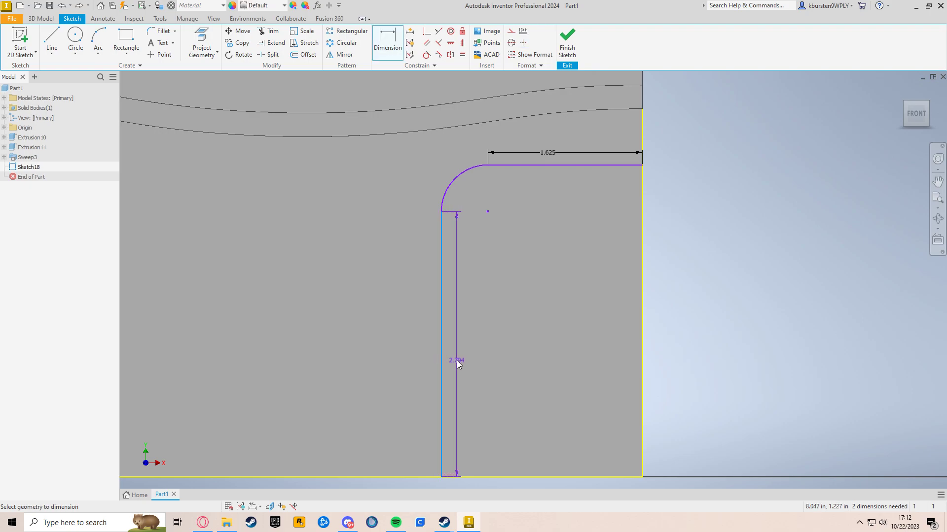
pyautogui.click(456, 360)
pyautogui.write('2.5')
pyautogui.press('Return')
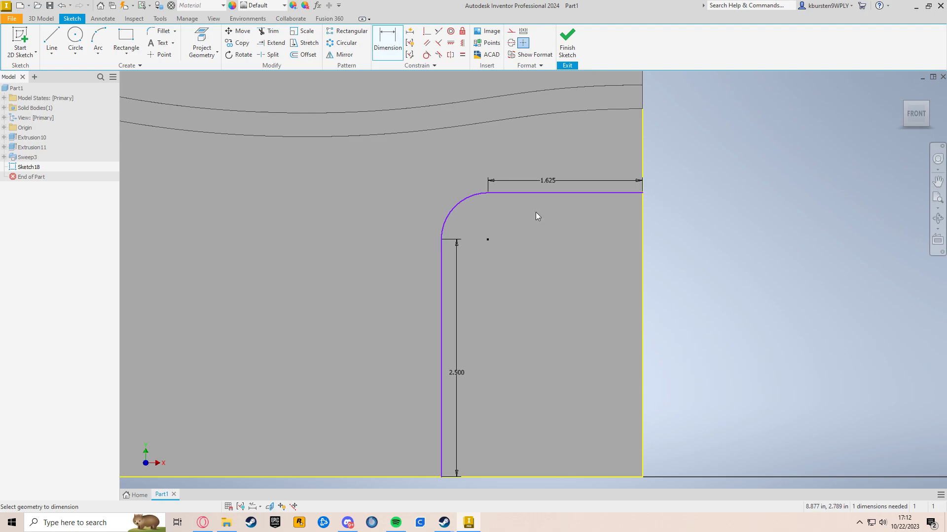
# - Set the horizontal line's length to 2 in and dimension the corner arc's radius as 0.5 in
pyautogui.click(547, 181)
pyautogui.write('2')
pyautogui.press('Return')
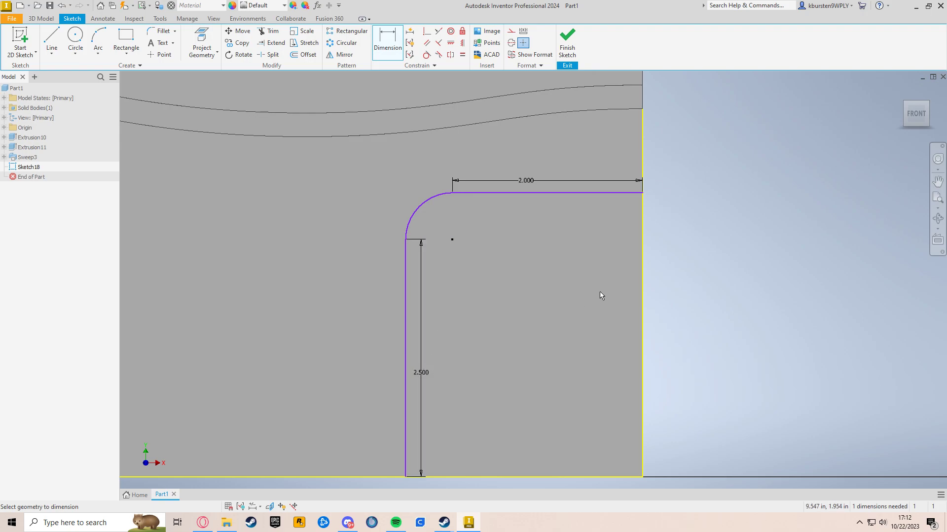
pyautogui.click(427, 204)
pyautogui.click(434, 219)
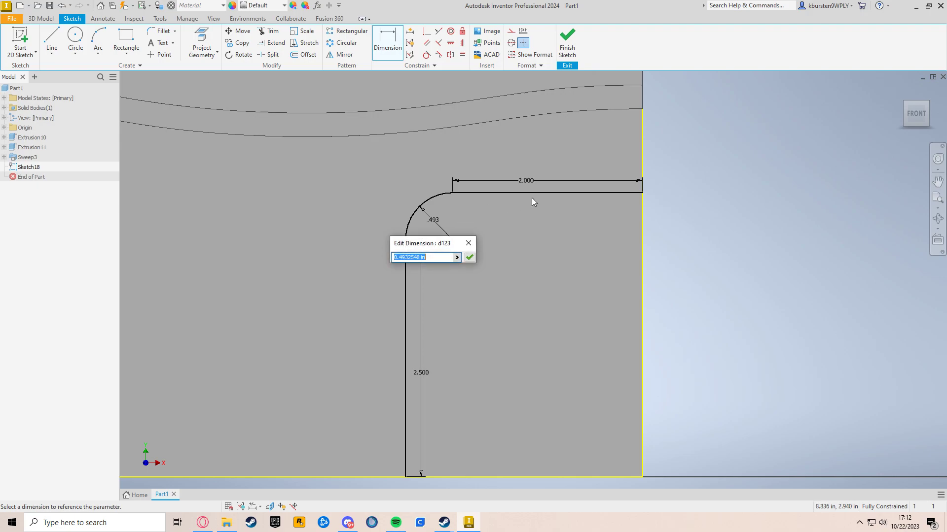
pyautogui.write('.5')
pyautogui.press('Return')
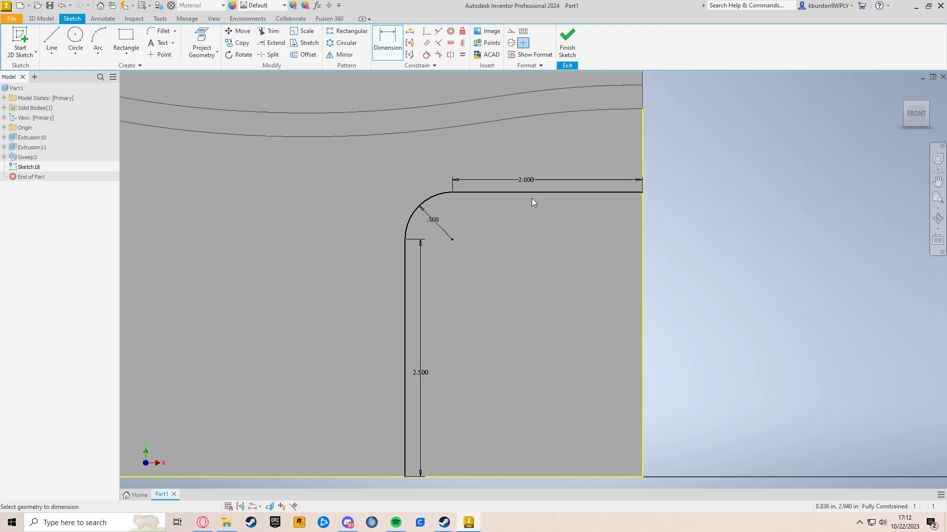
# - Finish the front-face sketch and start a new sketch on the block's right side face
pyautogui.scroll(-2, 439, 217)
pyautogui.scroll(4, 436, 208)
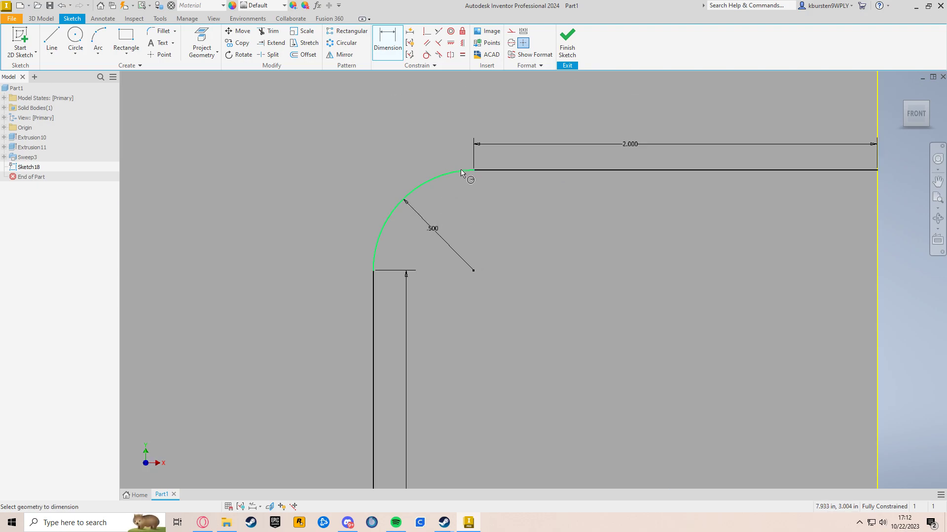
pyautogui.scroll(-3, 513, 279)
pyautogui.moveTo(531, 279); pyautogui.dragTo(570, 242, button='middle')
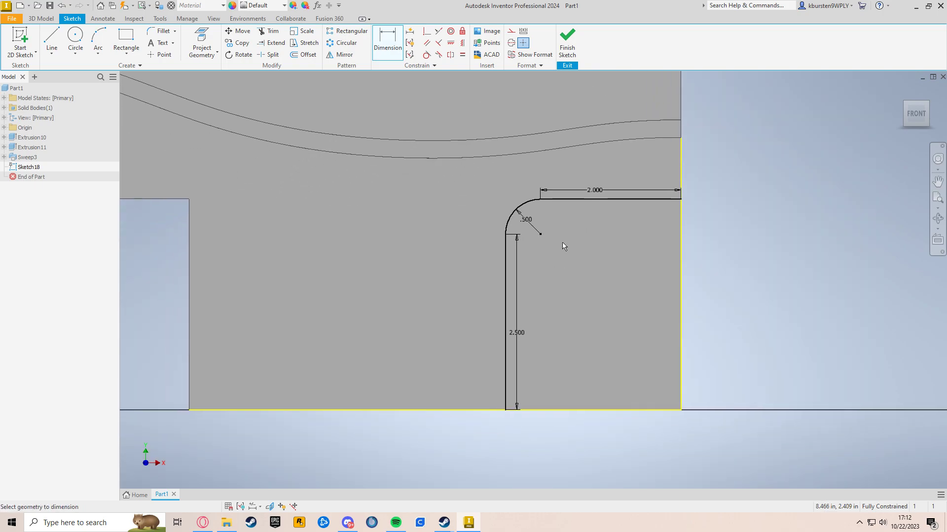
pyautogui.moveTo(680, 291)
pyautogui.mouseDown(button='middle')
pyautogui.moveTo(570, 294)
pyautogui.moveTo(536, 277)
pyautogui.moveTo(556, 278)
pyautogui.mouseUp(button='middle')
pyautogui.scroll(-3, 570, 243)
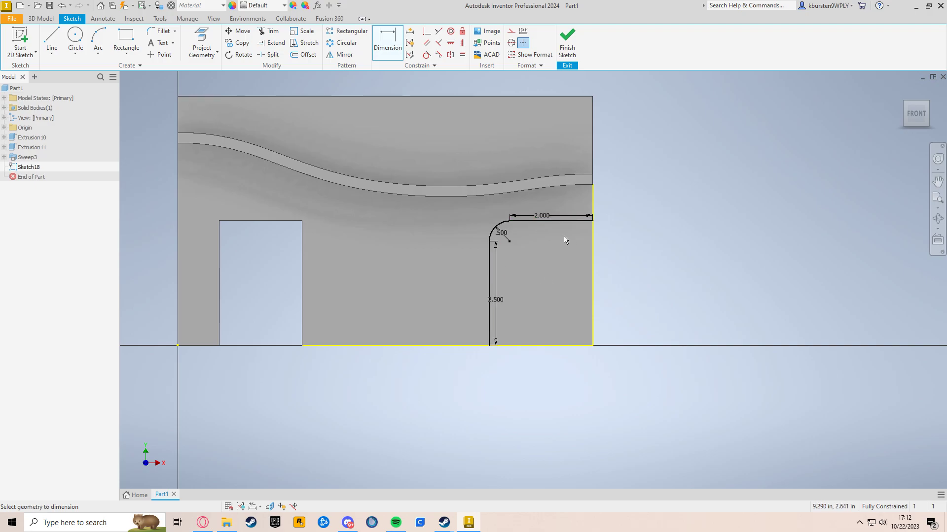
pyautogui.scroll(2, 572, 236)
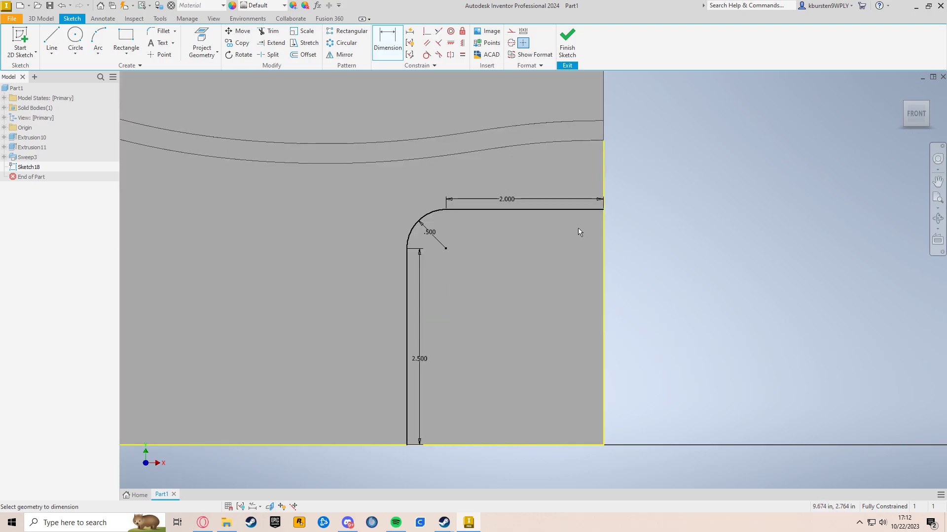
pyautogui.click(574, 55)
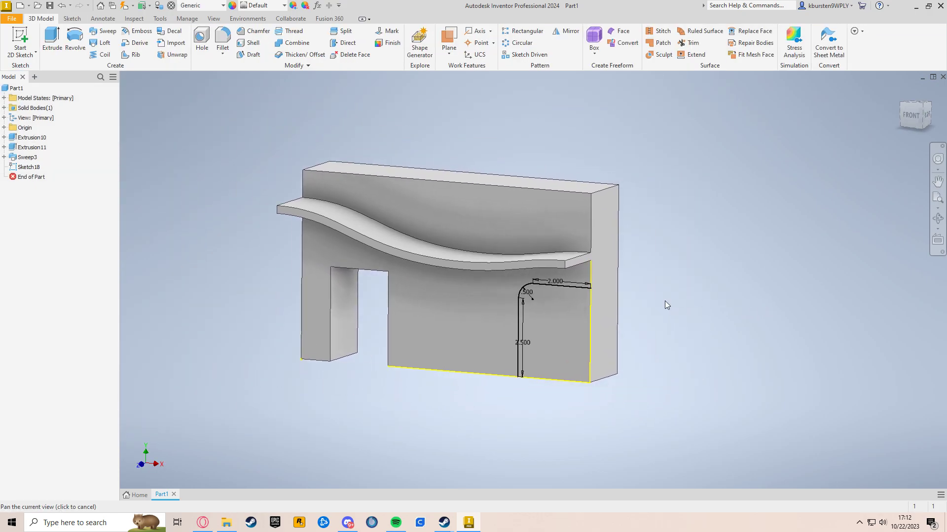
pyautogui.click(610, 305)
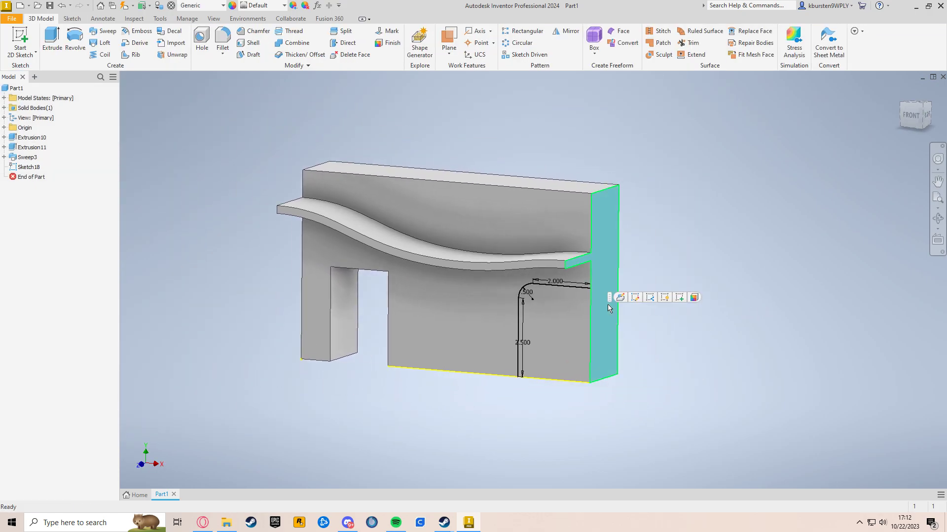
pyautogui.click(21, 40)
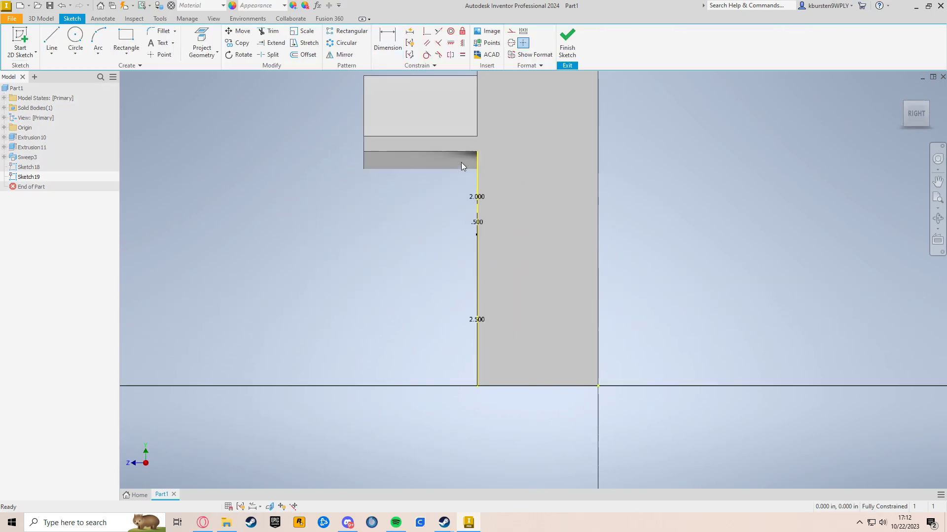
# - Draw a circle centred on the front vertical edge of the block's side face, at the end of the front-face path
pyautogui.scroll(-3, 519, 246)
pyautogui.moveTo(538, 240); pyautogui.dragTo(561, 233, button='middle')
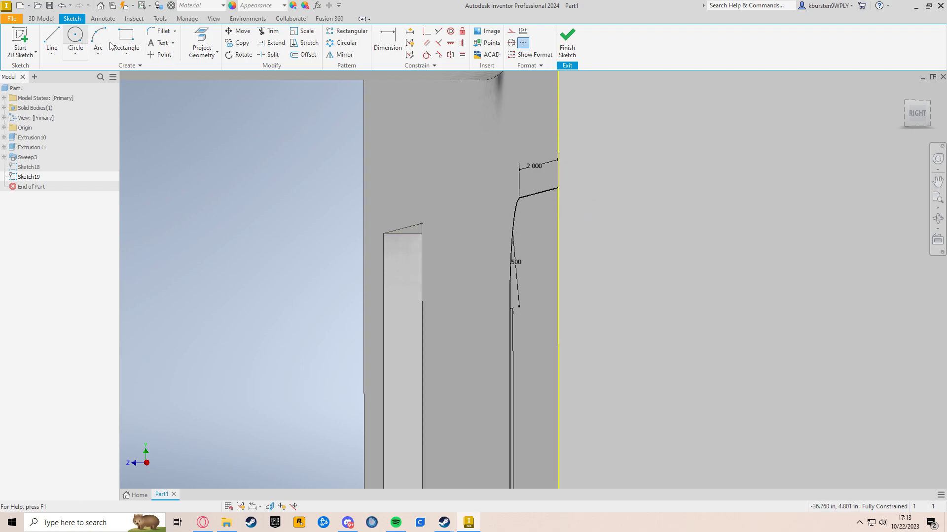
pyautogui.click(75, 39)
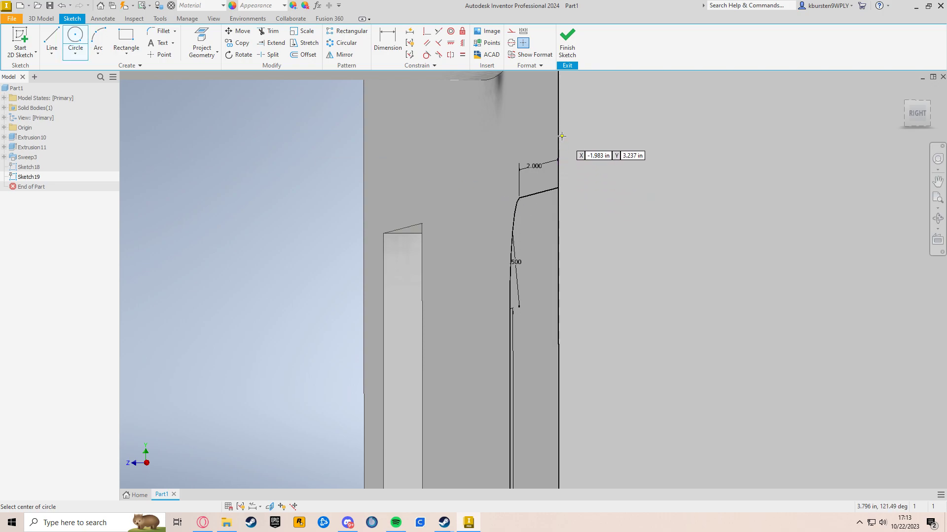
pyautogui.click(557, 189)
pyautogui.click(587, 207)
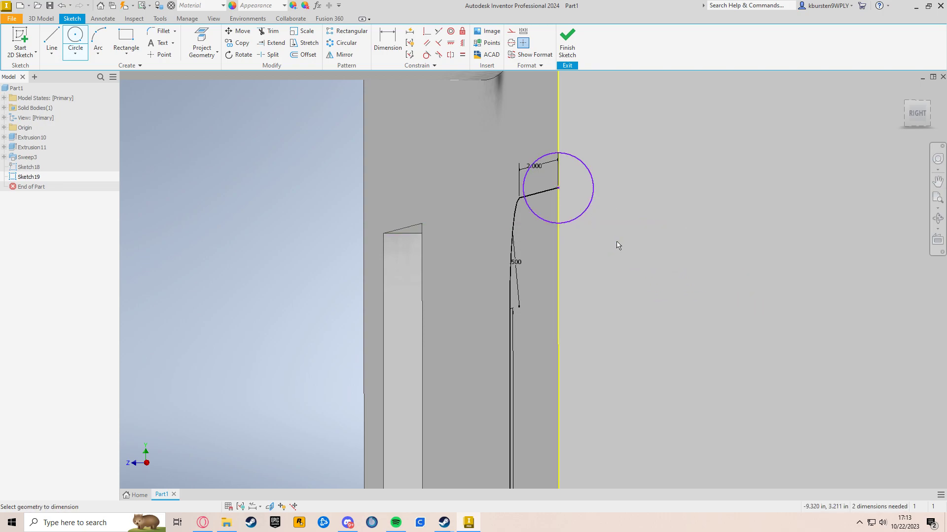
# - Dimension the circle's diameter as 0.25 in
pyautogui.press('d')
pyautogui.click(583, 216)
pyautogui.click(614, 251)
pyautogui.write('.25')
pyautogui.press('Return')
# - Dimension the circle's centre 3 in above the block's bottom edge, level with the path's horizontal line
pyautogui.moveTo(653, 369); pyautogui.dragTo(616, 298, button='middle')
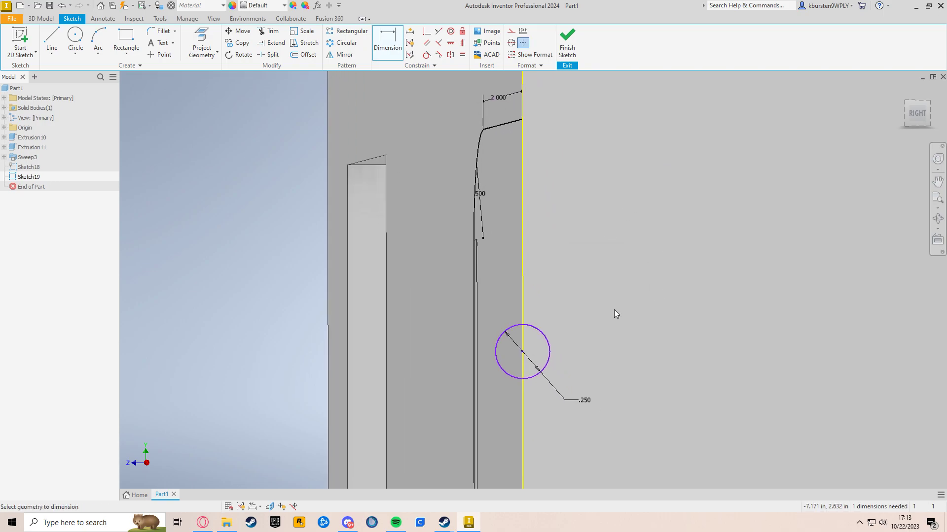
pyautogui.scroll(-3, 587, 367)
pyautogui.moveTo(586, 331); pyautogui.dragTo(581, 212, button='middle')
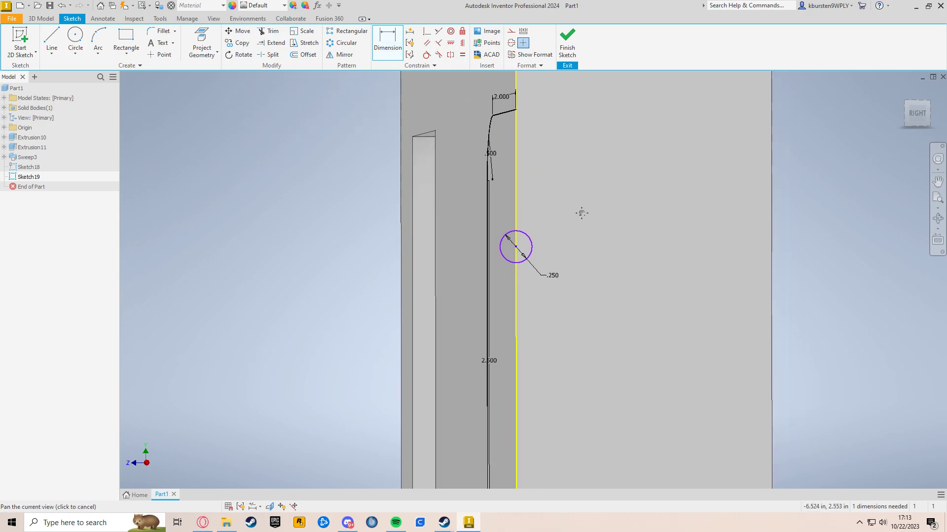
pyautogui.scroll(-2, 604, 270)
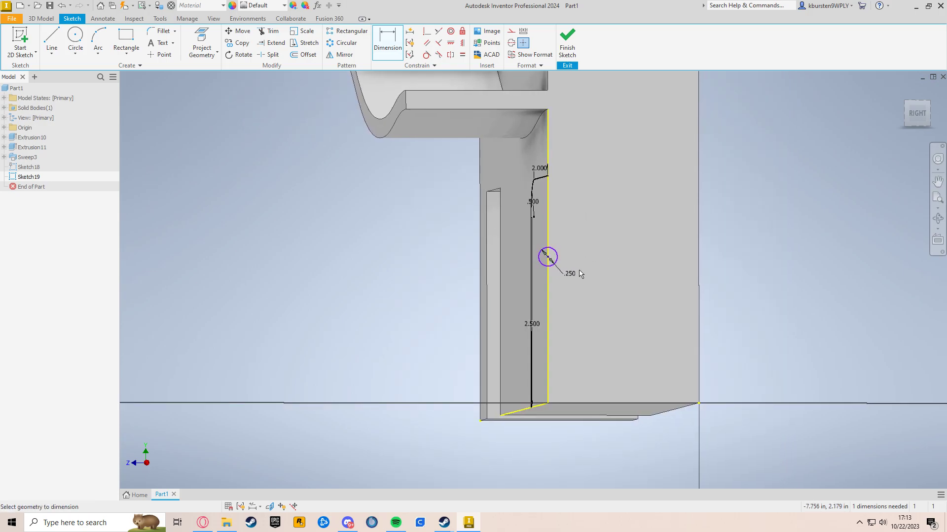
pyautogui.scroll(2, 549, 258)
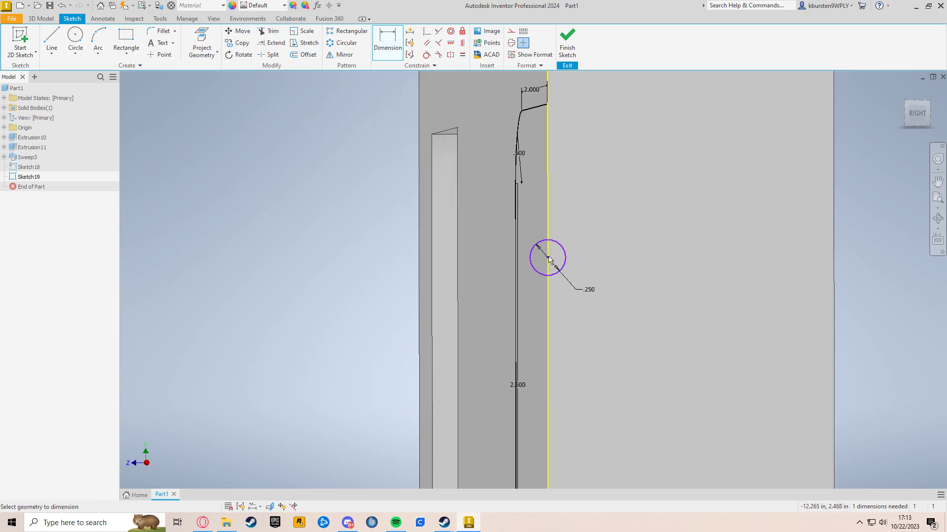
pyautogui.scroll(2, 611, 252)
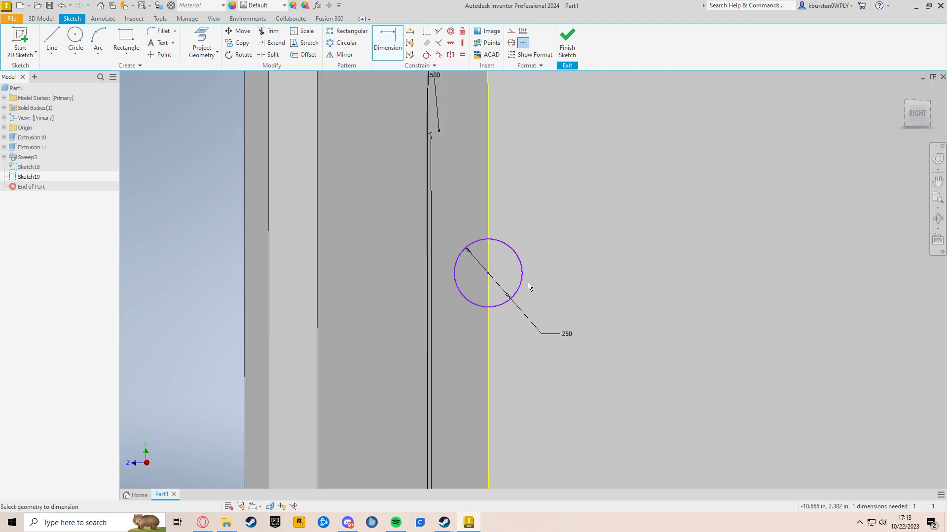
pyautogui.scroll(2, 571, 348)
pyautogui.moveTo(577, 353); pyautogui.dragTo(609, 235, button='middle')
pyautogui.scroll(-3, 636, 276)
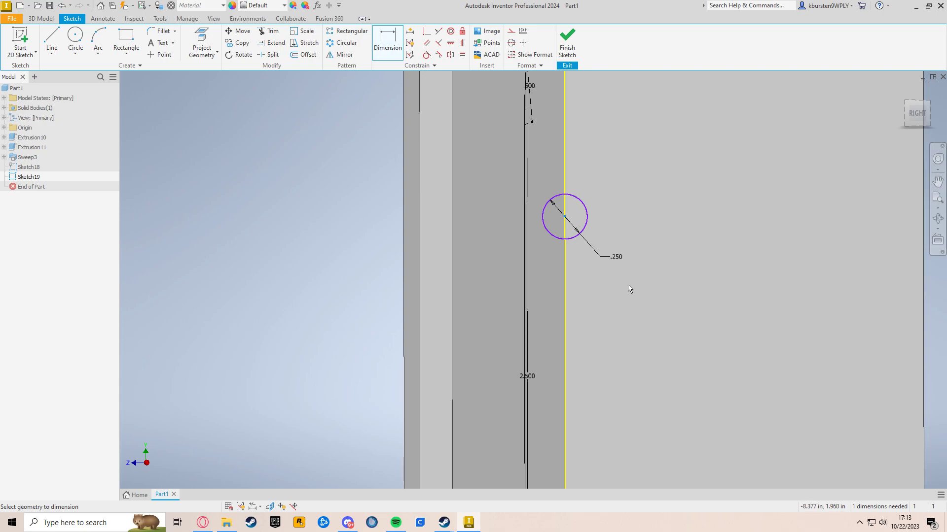
pyautogui.press('Escape')
pyautogui.scroll(2, 599, 211)
pyautogui.scroll(4, 540, 227)
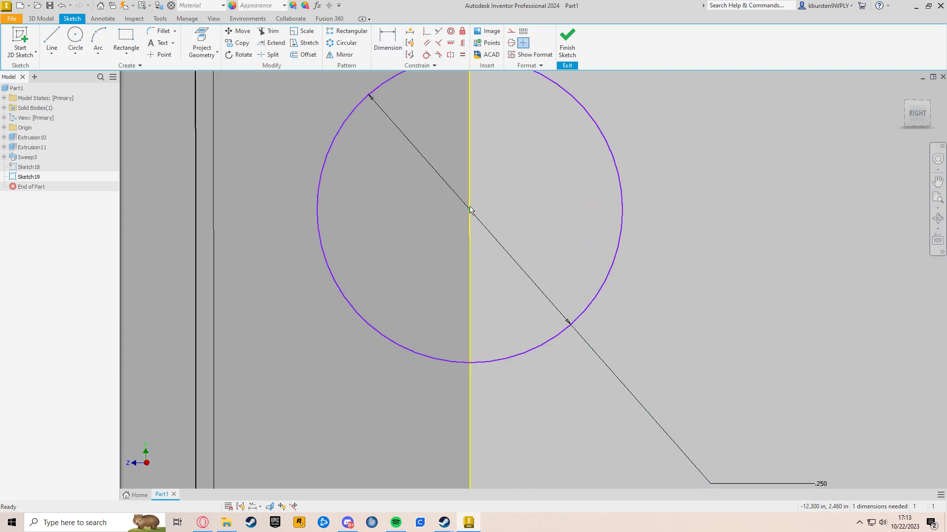
pyautogui.click(389, 49)
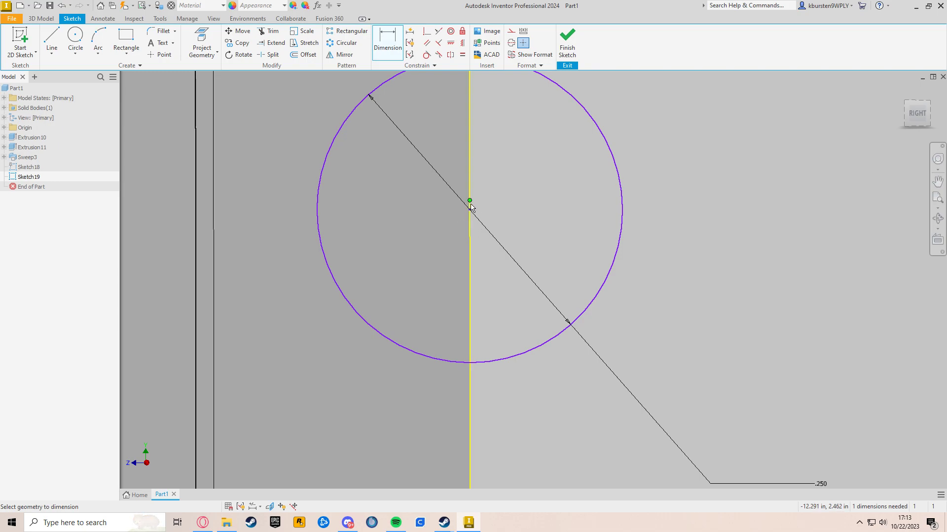
pyautogui.scroll(-10, 470, 204)
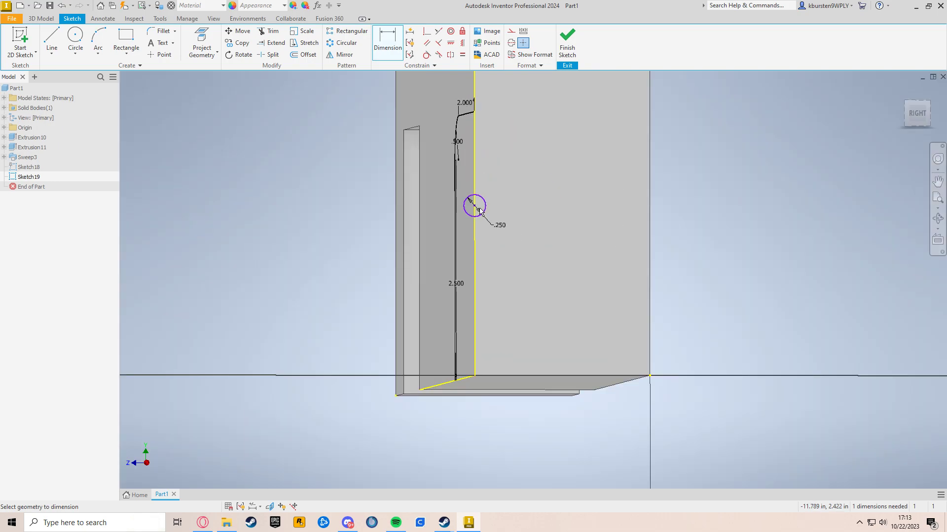
pyautogui.moveTo(476, 207); pyautogui.dragTo(496, 355, button='middle')
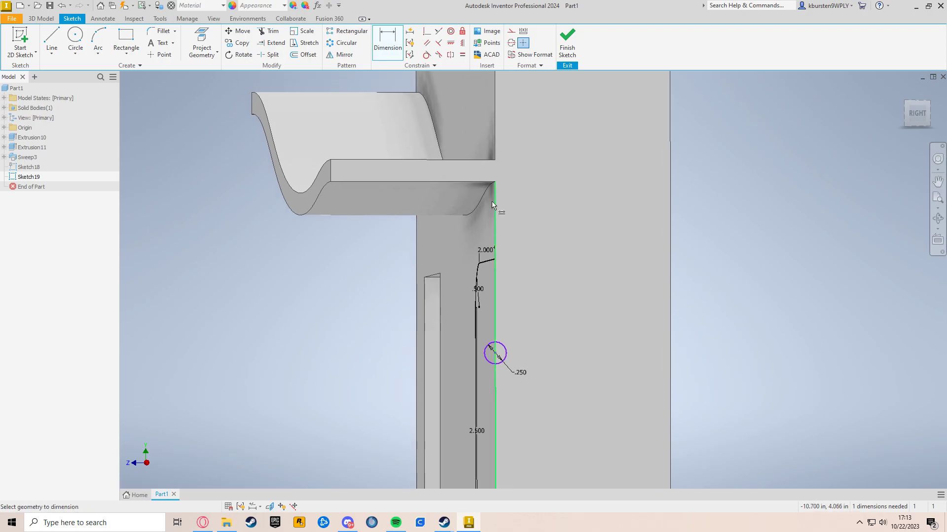
pyautogui.scroll(10, 511, 302)
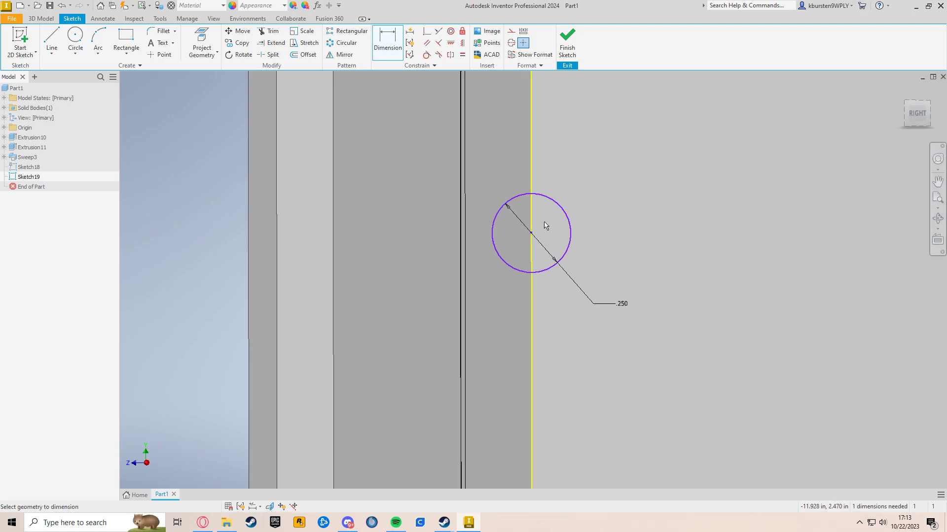
pyautogui.scroll(3, 515, 262)
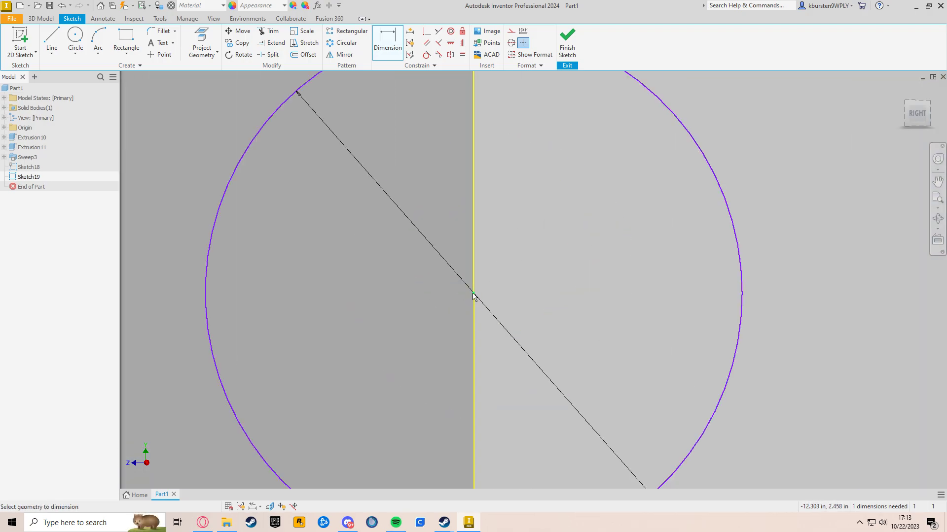
pyautogui.scroll(-12, 585, 344)
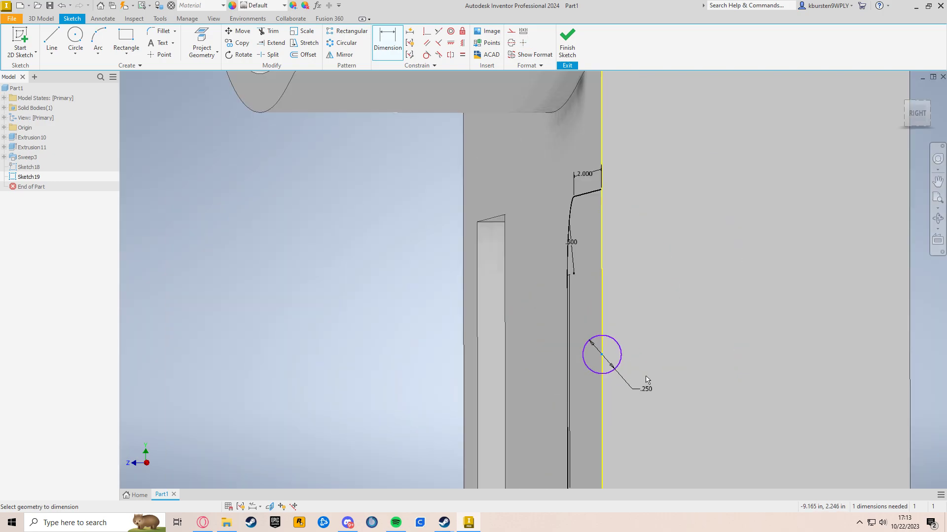
pyautogui.moveTo(624, 310); pyautogui.dragTo(610, 319, button='middle')
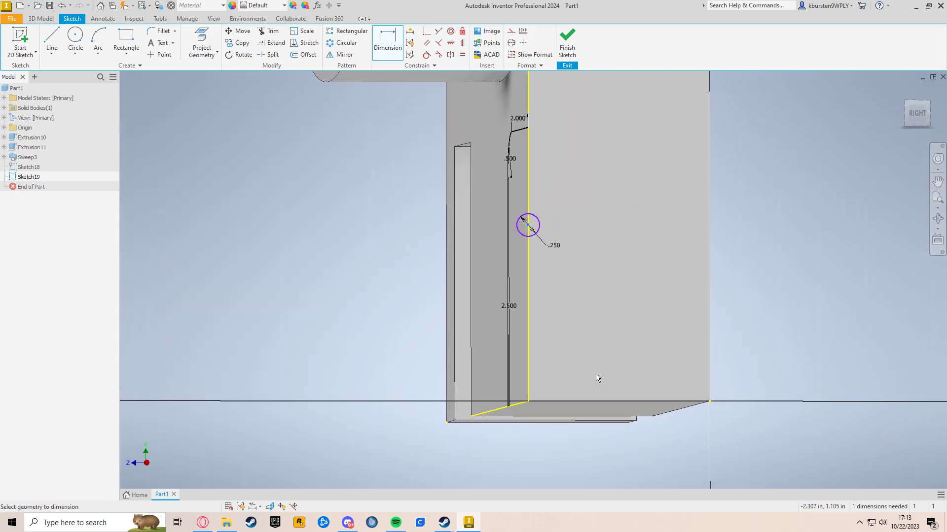
pyautogui.click(580, 405)
pyautogui.click(545, 330)
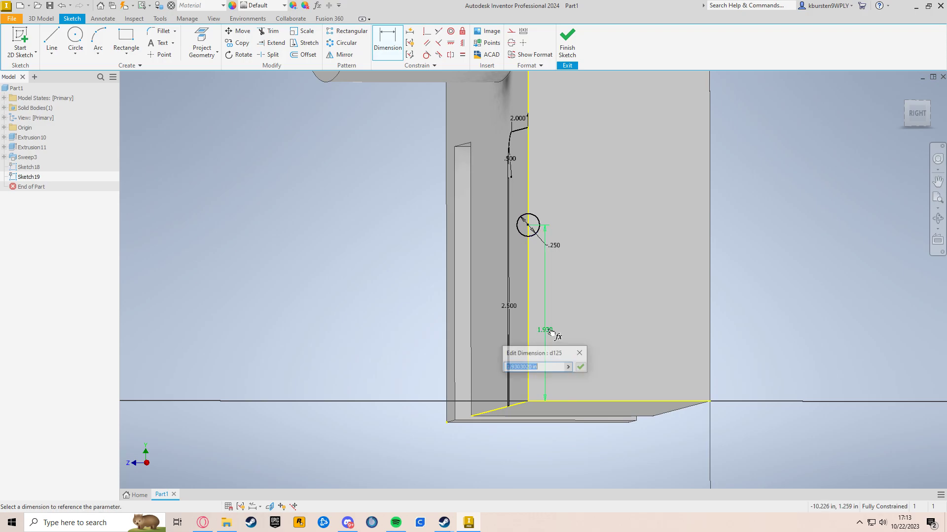
pyautogui.write('3')
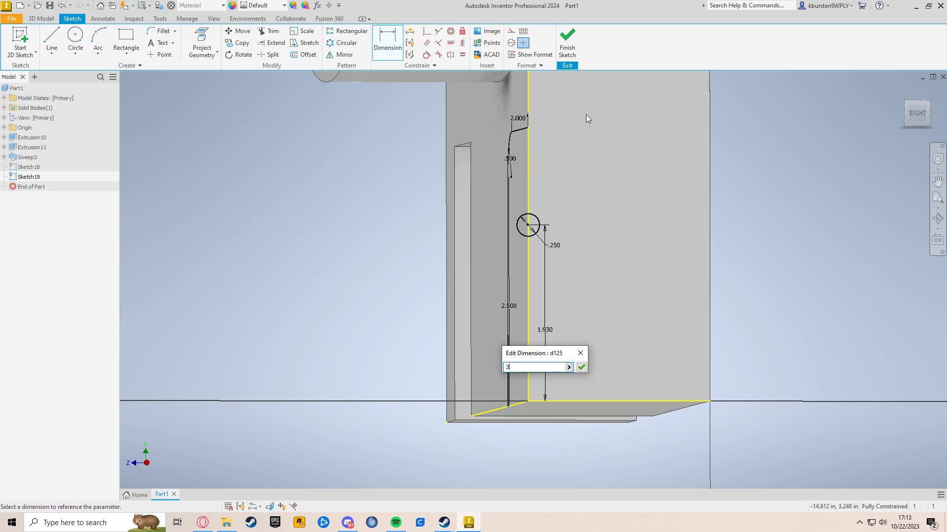
pyautogui.press('Return')
# - Check the circle's alignment with the path's end and finish the side-face sketch
pyautogui.moveTo(591, 110); pyautogui.dragTo(625, 271, button='middle')
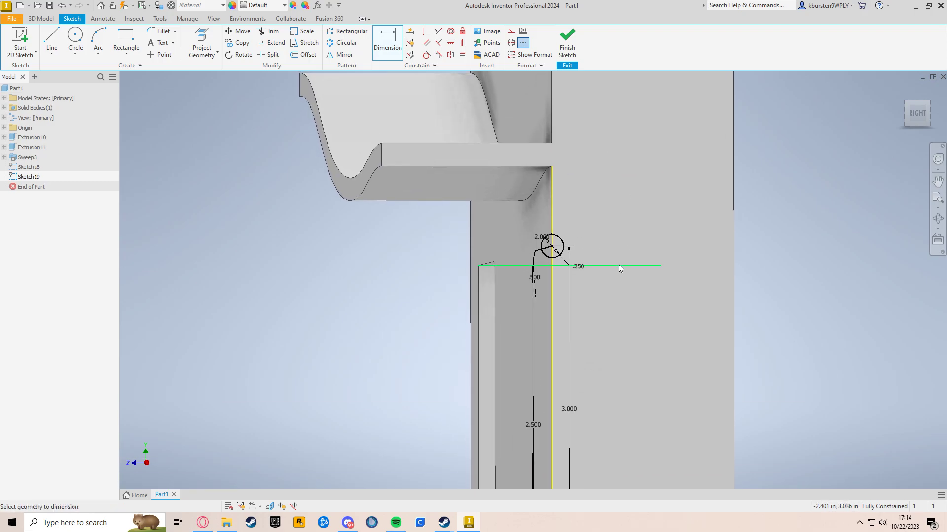
pyautogui.scroll(-2, 625, 271)
pyautogui.scroll(8, 625, 271)
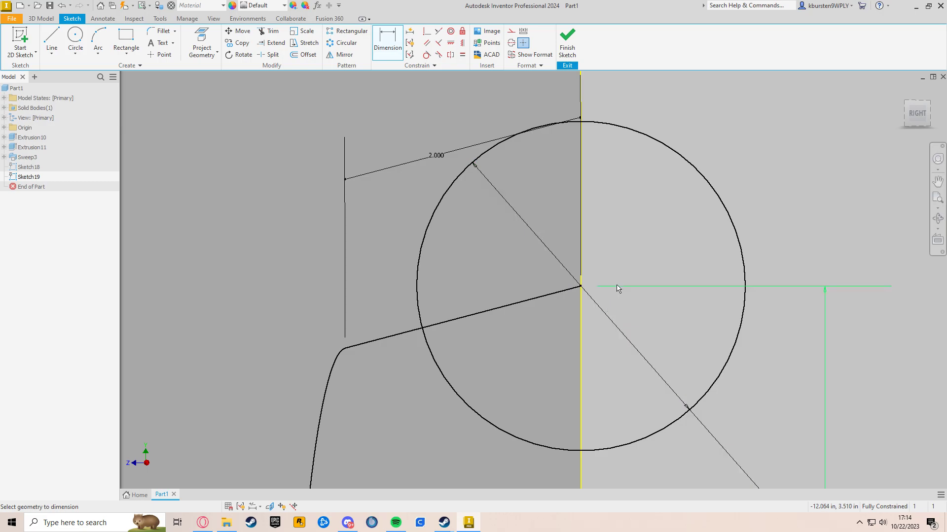
pyautogui.scroll(-6, 616, 293)
pyautogui.moveTo(716, 241); pyautogui.dragTo(598, 154, button='middle')
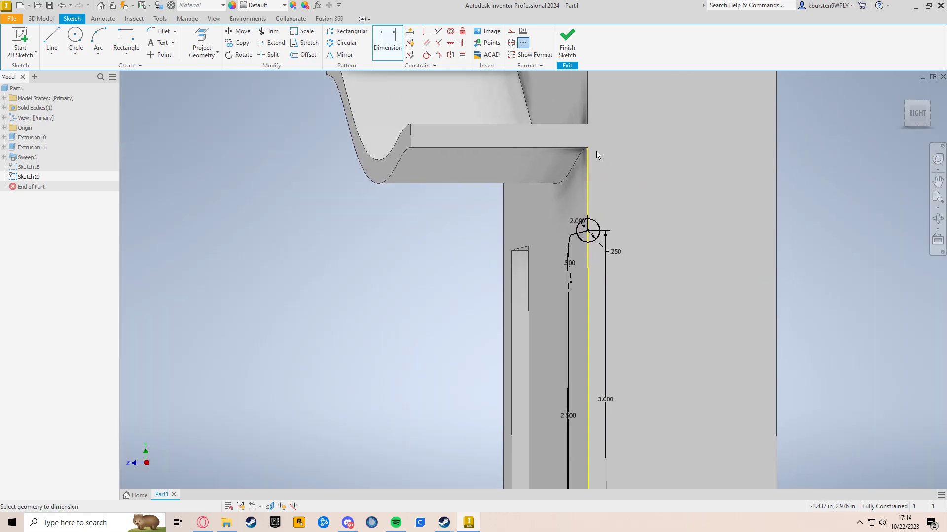
pyautogui.click(567, 44)
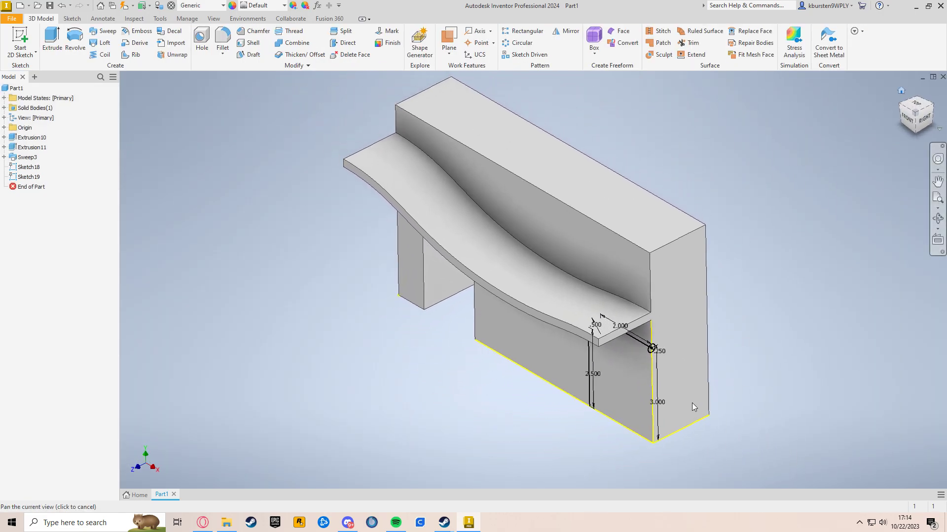
# - Sweep both halves of the 0.25 in circle along the rounded front-face path, joining the result to the block
pyautogui.scroll(5, 690, 396)
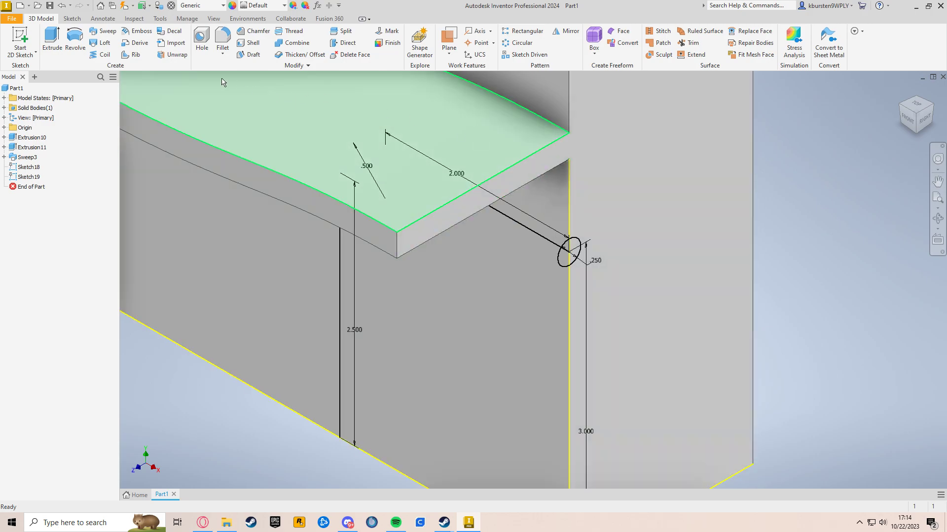
pyautogui.click(104, 32)
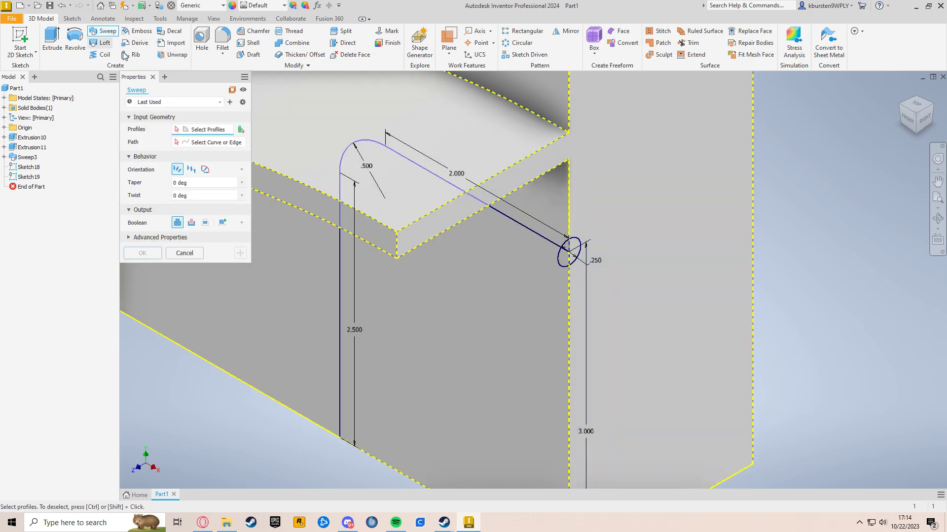
pyautogui.scroll(2, 586, 264)
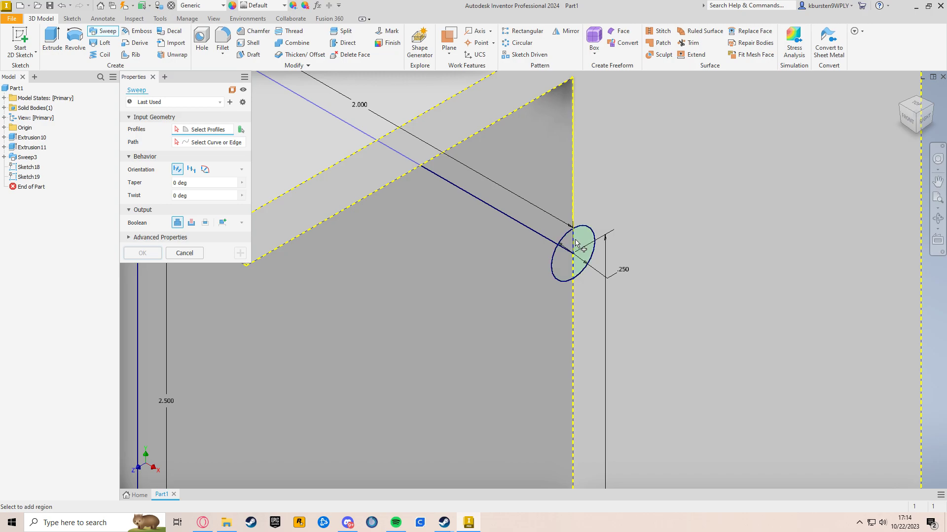
pyautogui.click(582, 242)
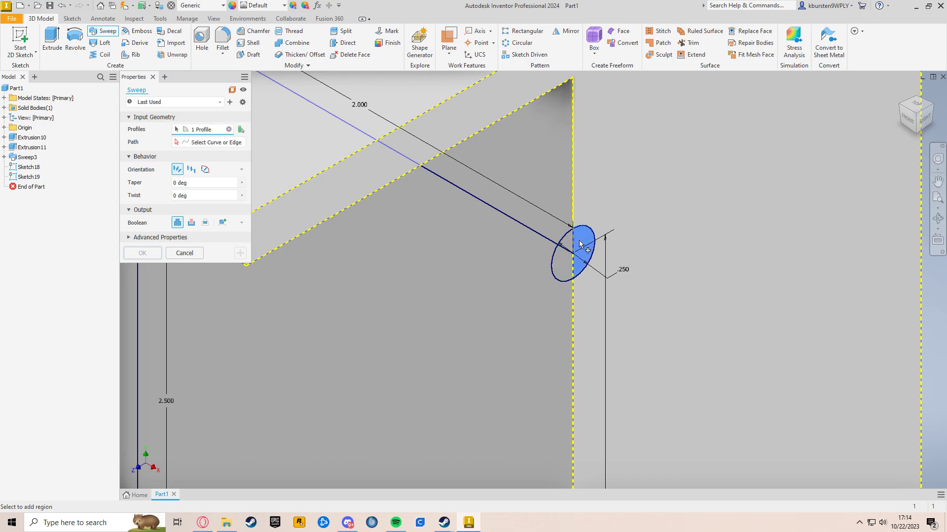
pyautogui.click(561, 259)
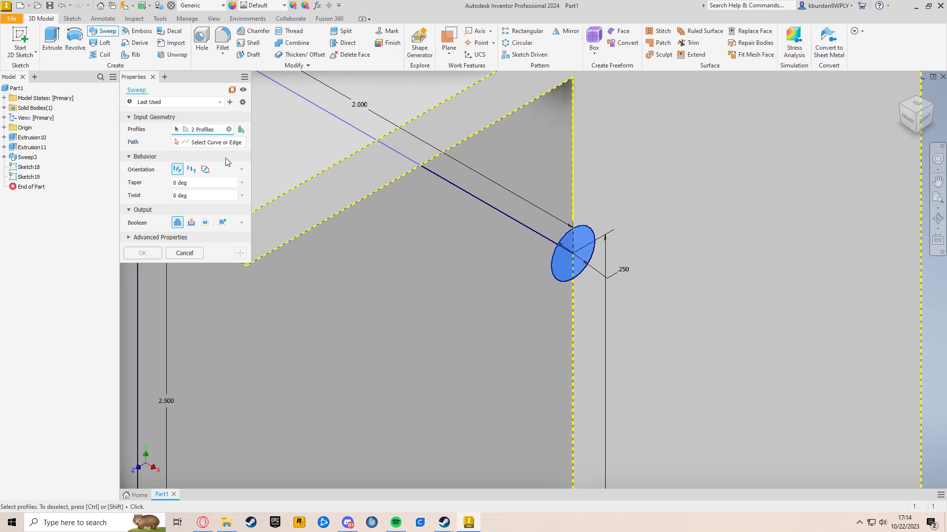
pyautogui.click(221, 143)
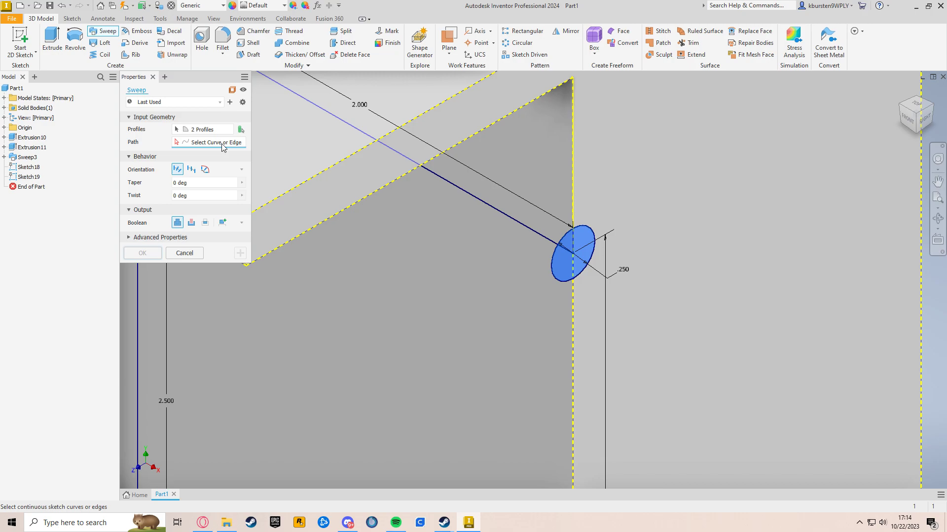
pyautogui.click(506, 216)
pyautogui.scroll(5, 506, 216)
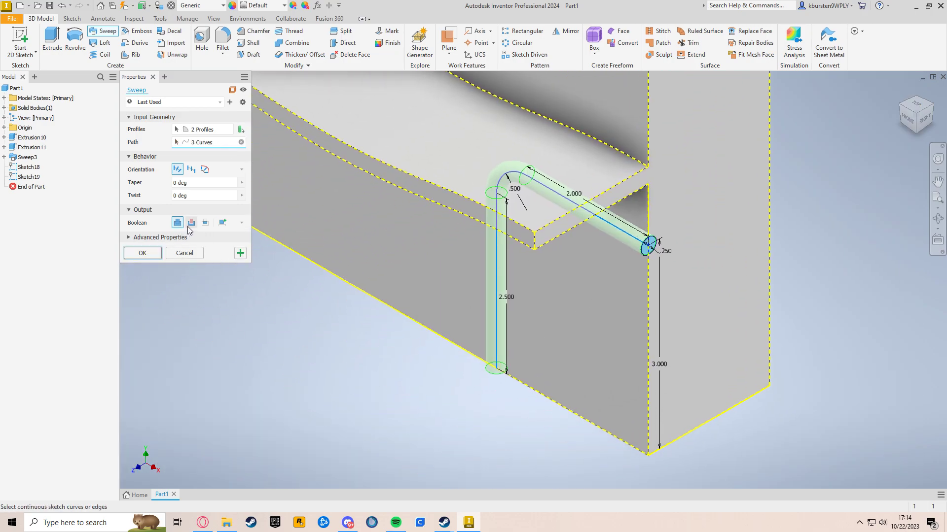
pyautogui.click(143, 253)
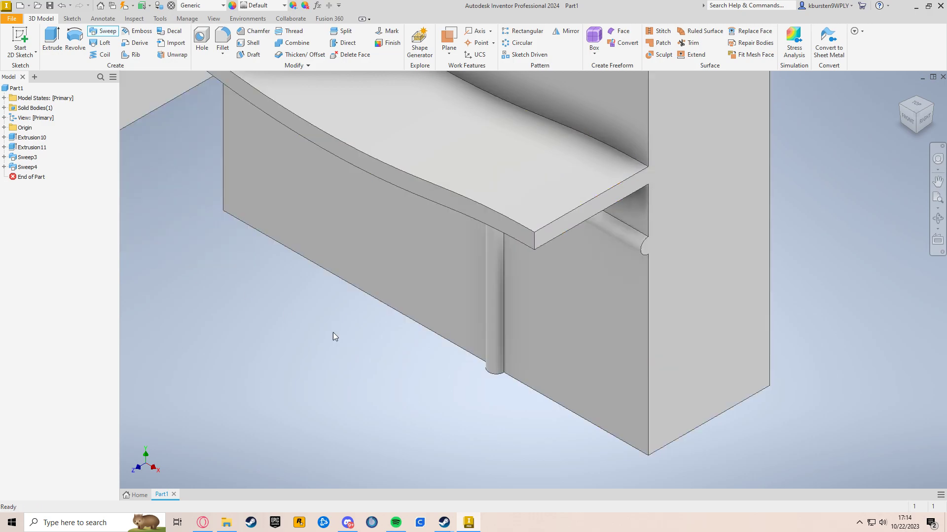
# - Edit the circular sweep and change its Boolean operation to Cut
pyautogui.keyDown('shift'); pyautogui.moveTo(588, 402); pyautogui.dragTo(610, 295, button='middle'); pyautogui.keyUp('shift')
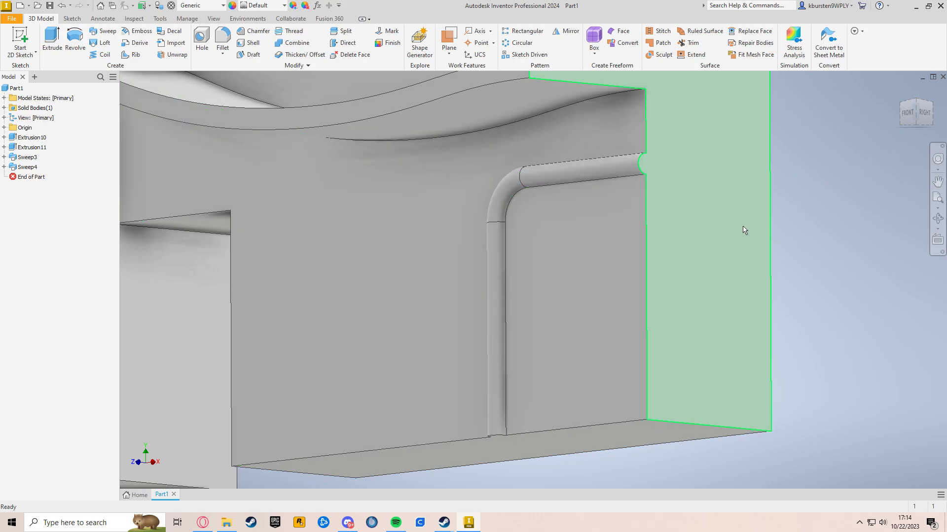
pyautogui.click(28, 167)
pyautogui.doubleClick(28, 167)
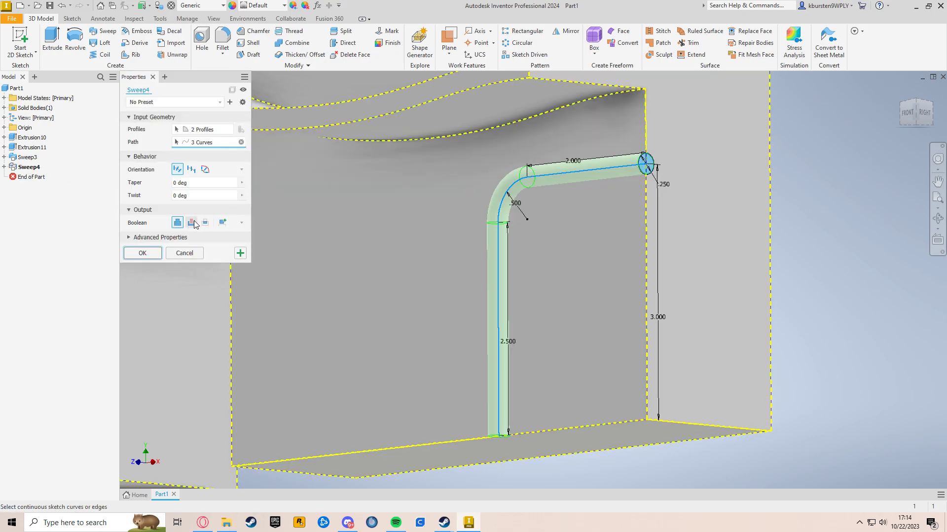
pyautogui.click(142, 252)
# - Edit the circular sweep along the rounded front-face path and set its Boolean operation back to Join
pyautogui.keyDown('shift'); pyautogui.moveTo(642, 345); pyautogui.dragTo(605, 243, button='middle'); pyautogui.keyUp('shift')
pyautogui.keyDown('shift'); pyautogui.moveTo(698, 327); pyautogui.dragTo(706, 332, button='middle'); pyautogui.keyUp('shift')
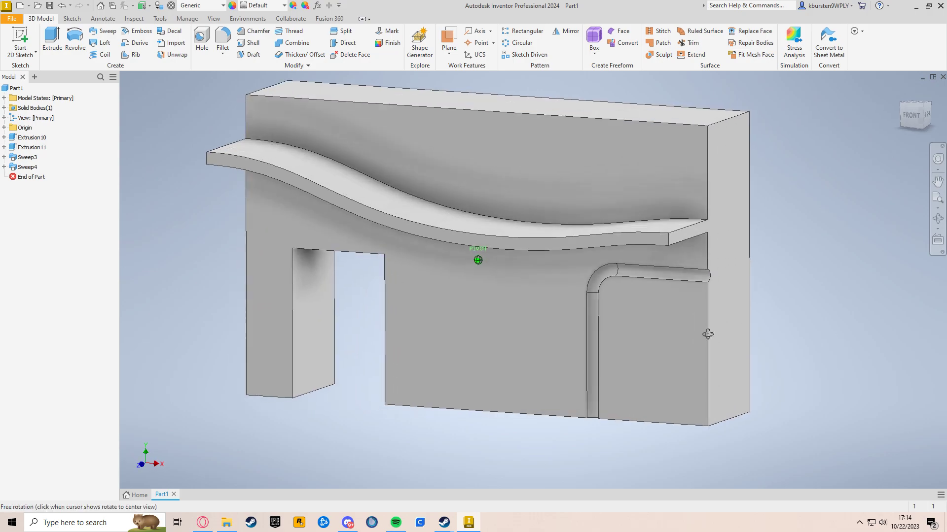
pyautogui.doubleClick(27, 167)
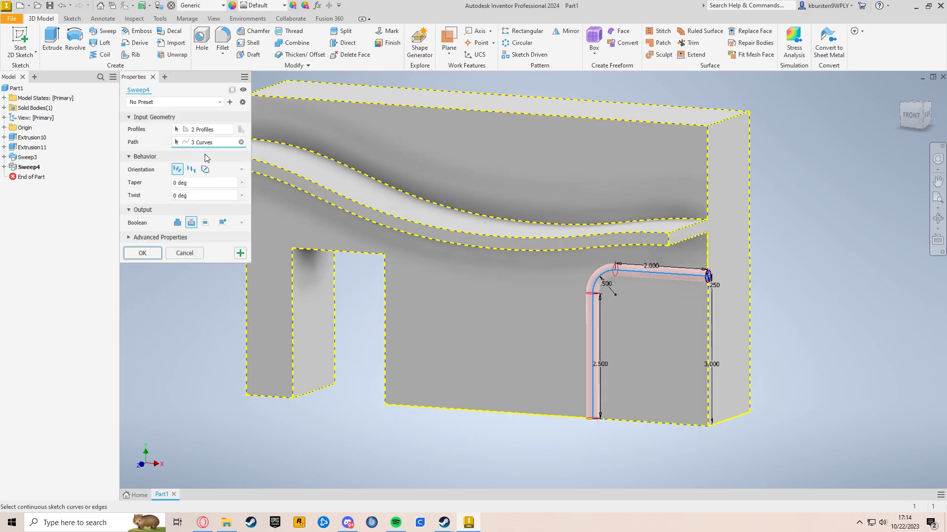
pyautogui.click(177, 222)
pyautogui.click(157, 252)
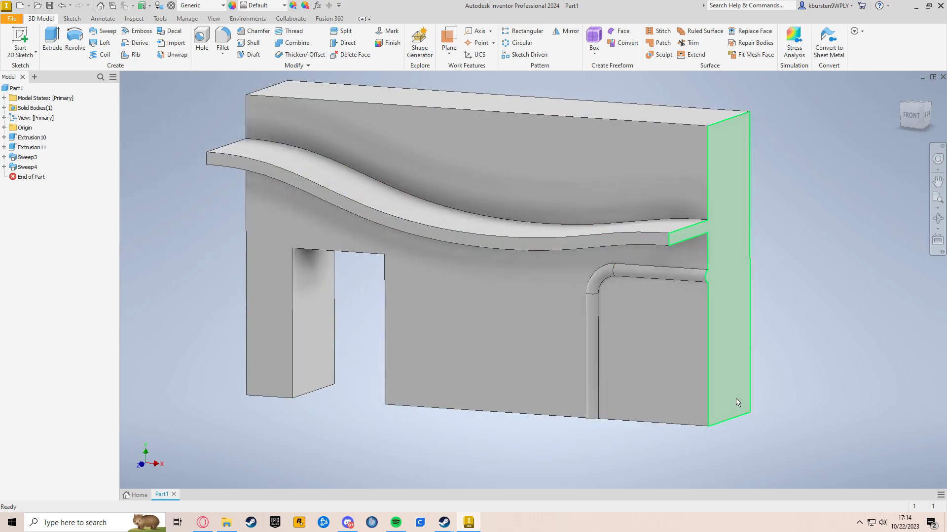
# - Inspect the finished block's ledge, cutout and circular sweep from the front and below, ending in an isometric view
pyautogui.moveTo(779, 382); pyautogui.dragTo(693, 369, button='middle')
pyautogui.moveTo(480, 381); pyautogui.dragTo(545, 384, button='middle')
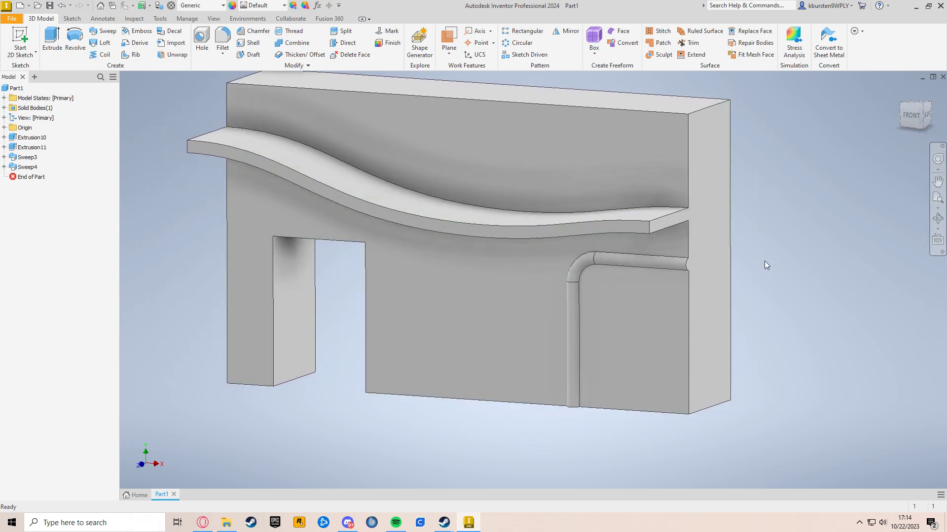
pyautogui.moveTo(757, 257); pyautogui.dragTo(825, 299, button='middle')
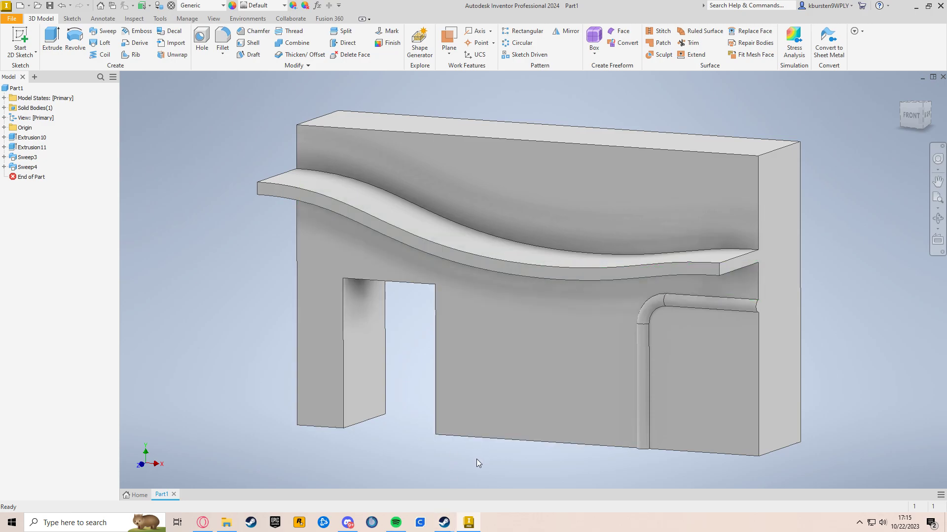
pyautogui.keyDown('shift'); pyautogui.moveTo(488, 458); pyautogui.dragTo(384, 412, button='middle'); pyautogui.keyUp('shift')
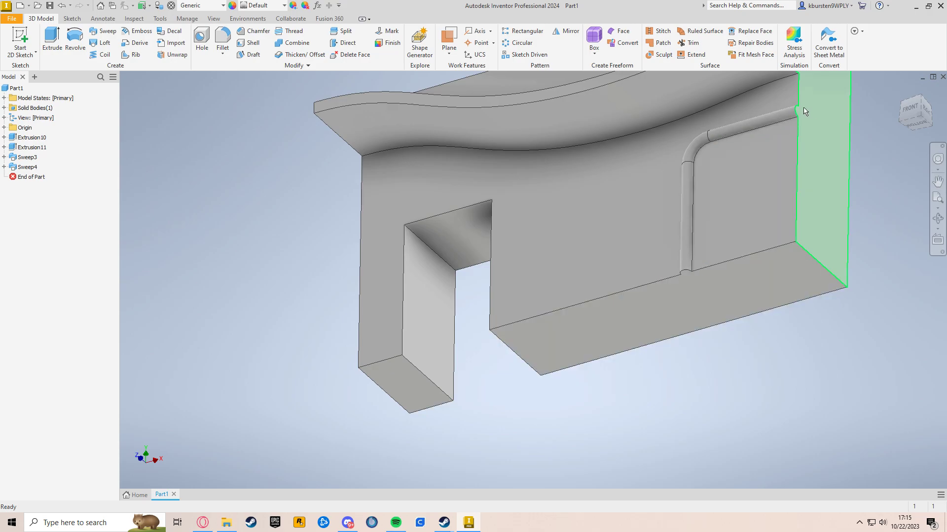
pyautogui.moveTo(810, 113); pyautogui.dragTo(760, 211, button='middle')
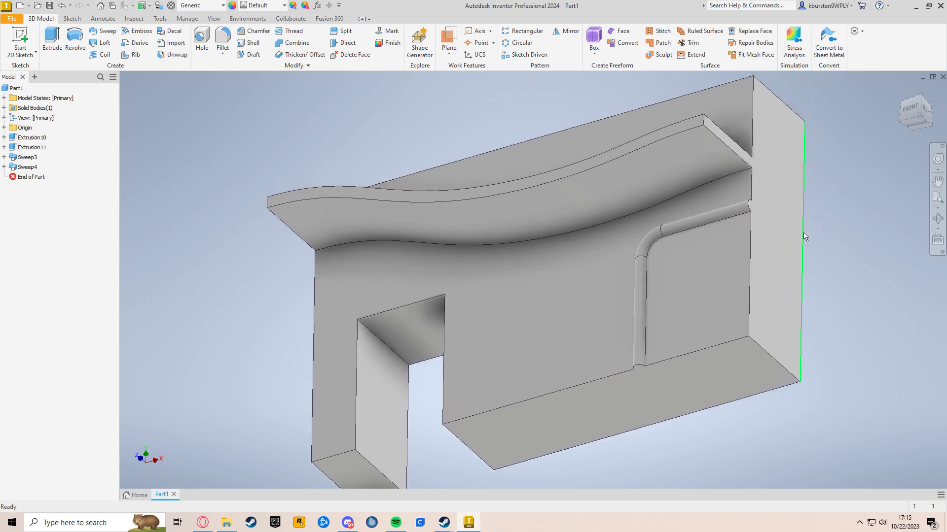
pyautogui.click(919, 99)
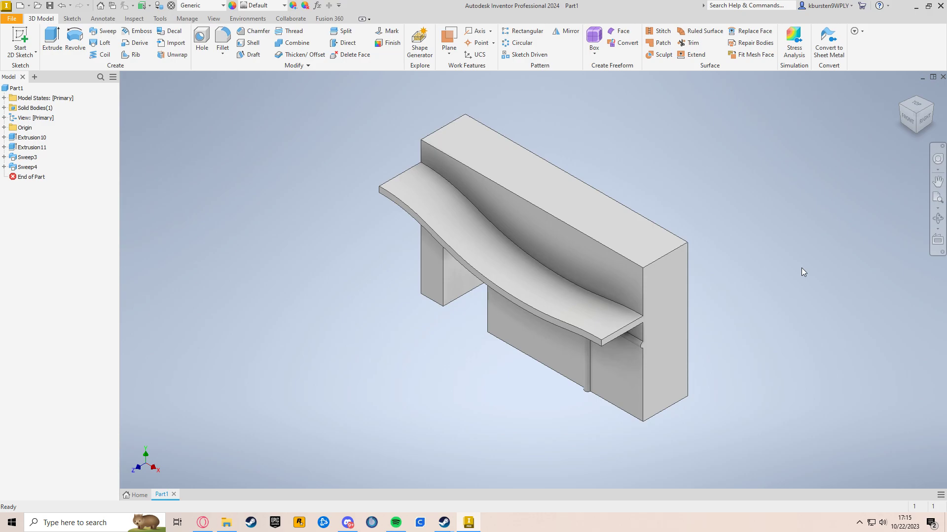
pyautogui.hotkey('alt', 'z')
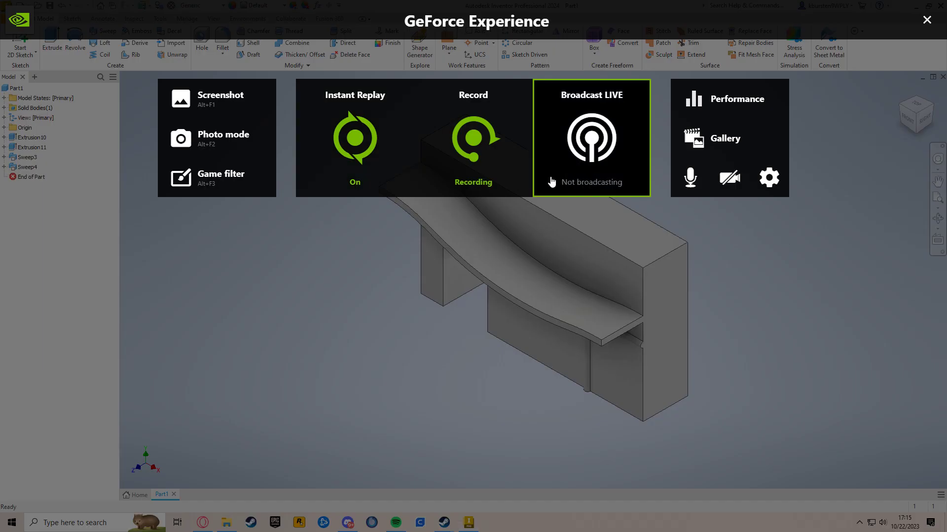